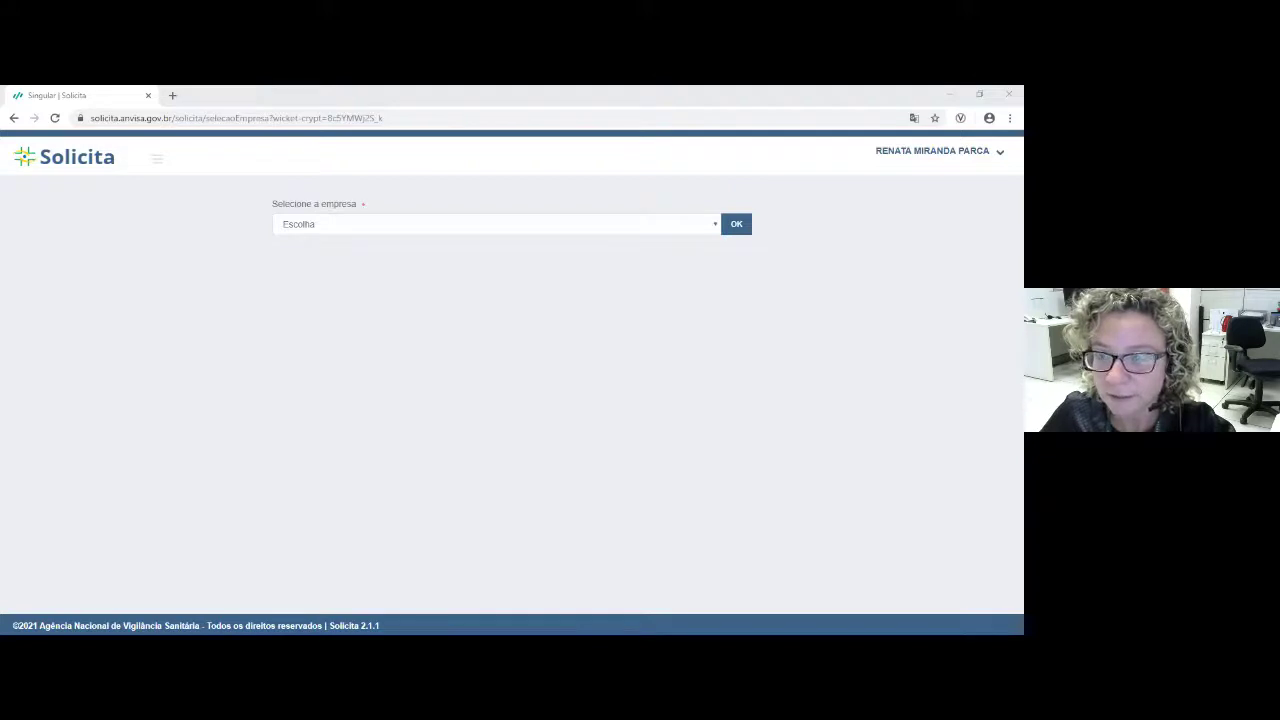
Step: Select the company EMPRESA DE TESTE LTDA. (VS01) and start a new initial petition (Petição Inicial)
{"action": "left_click", "coordinate": [932, 151]}
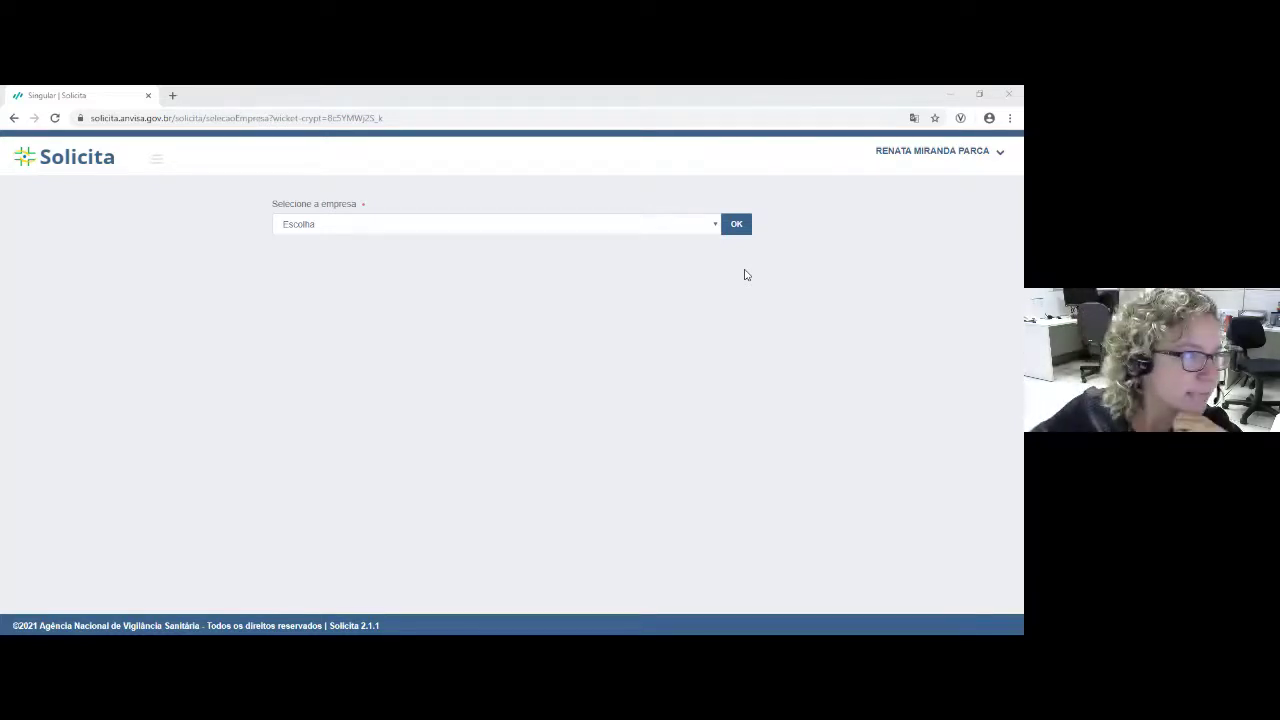
{"action": "left_click", "coordinate": [716, 229]}
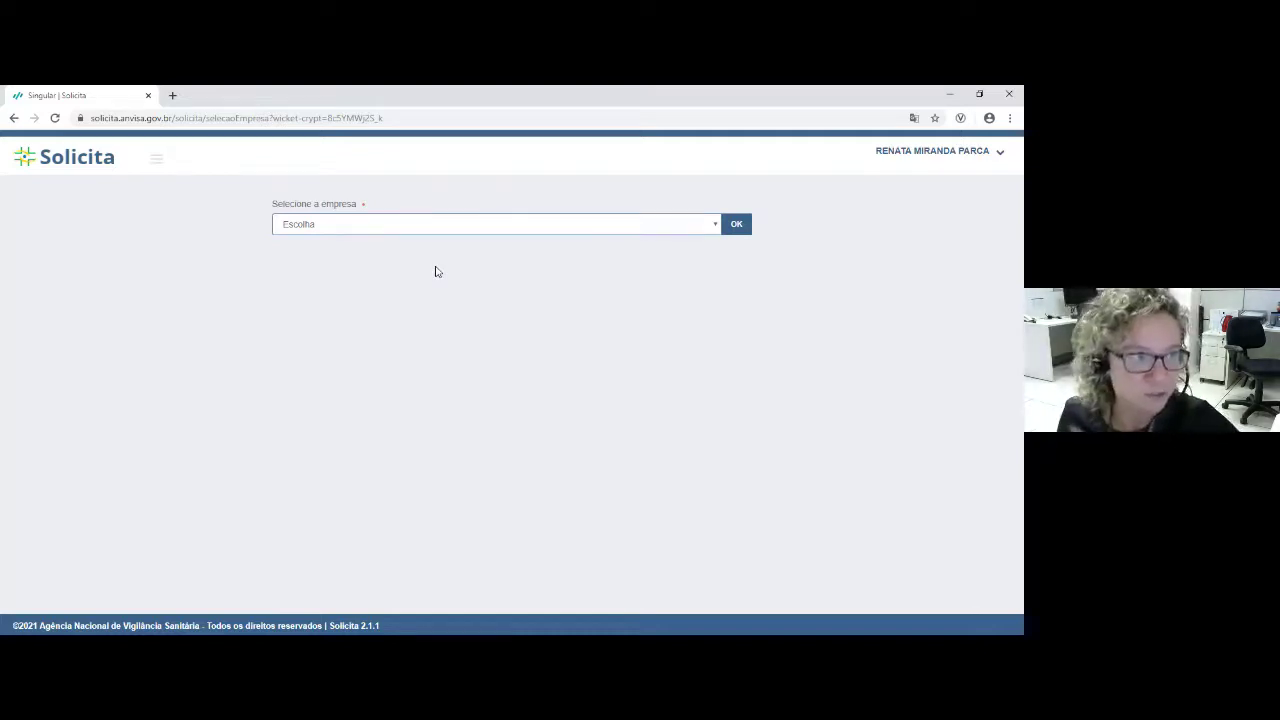
{"action": "left_click", "coordinate": [435, 271]}
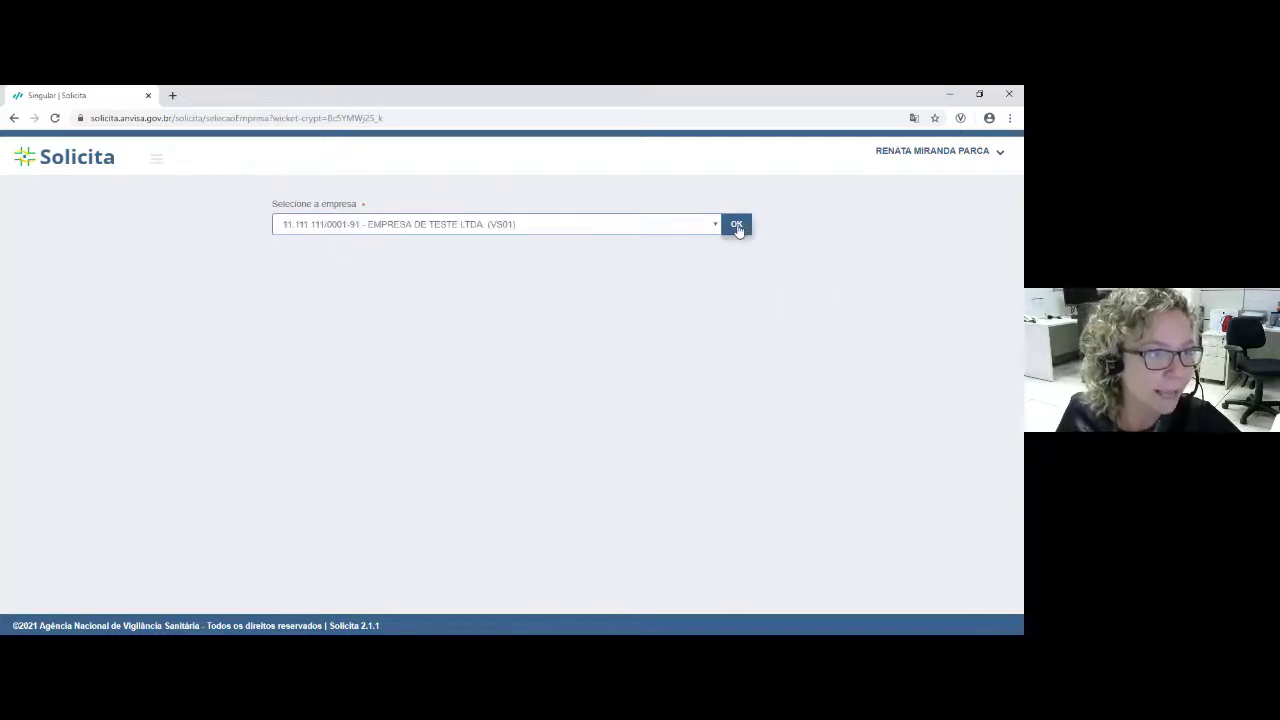
{"action": "left_click", "coordinate": [736, 225]}
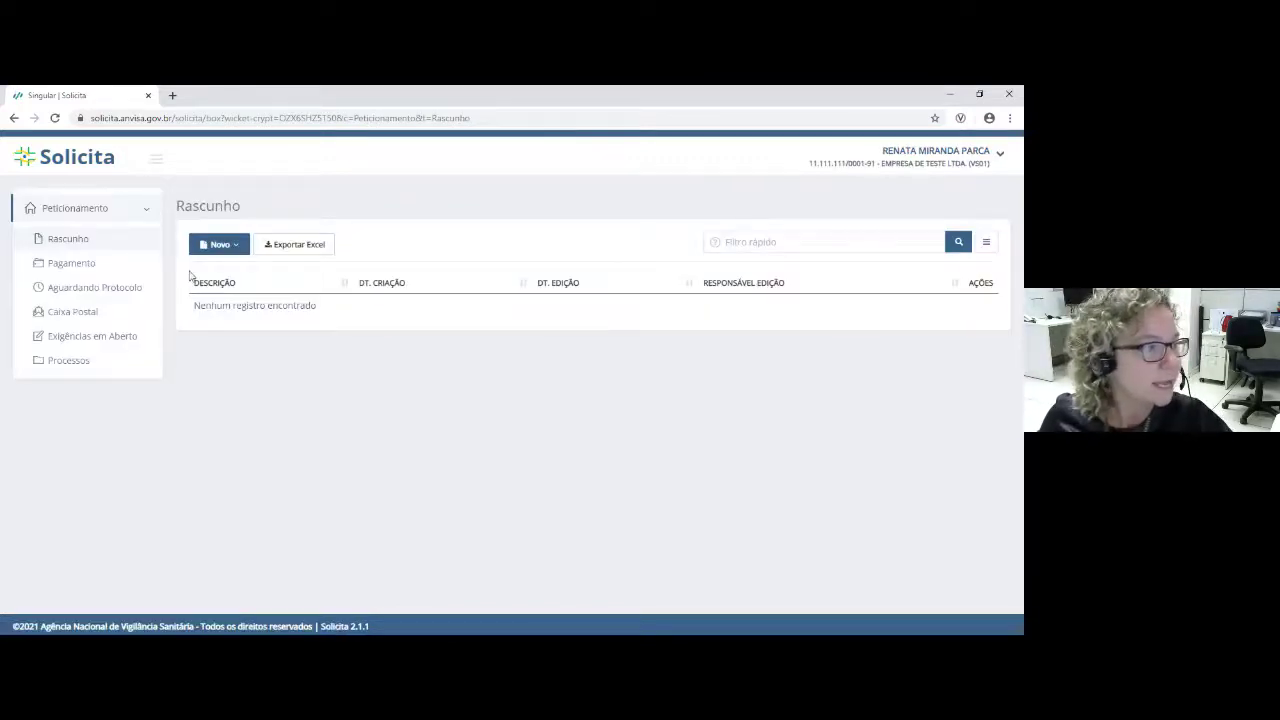
{"action": "left_click", "coordinate": [218, 246]}
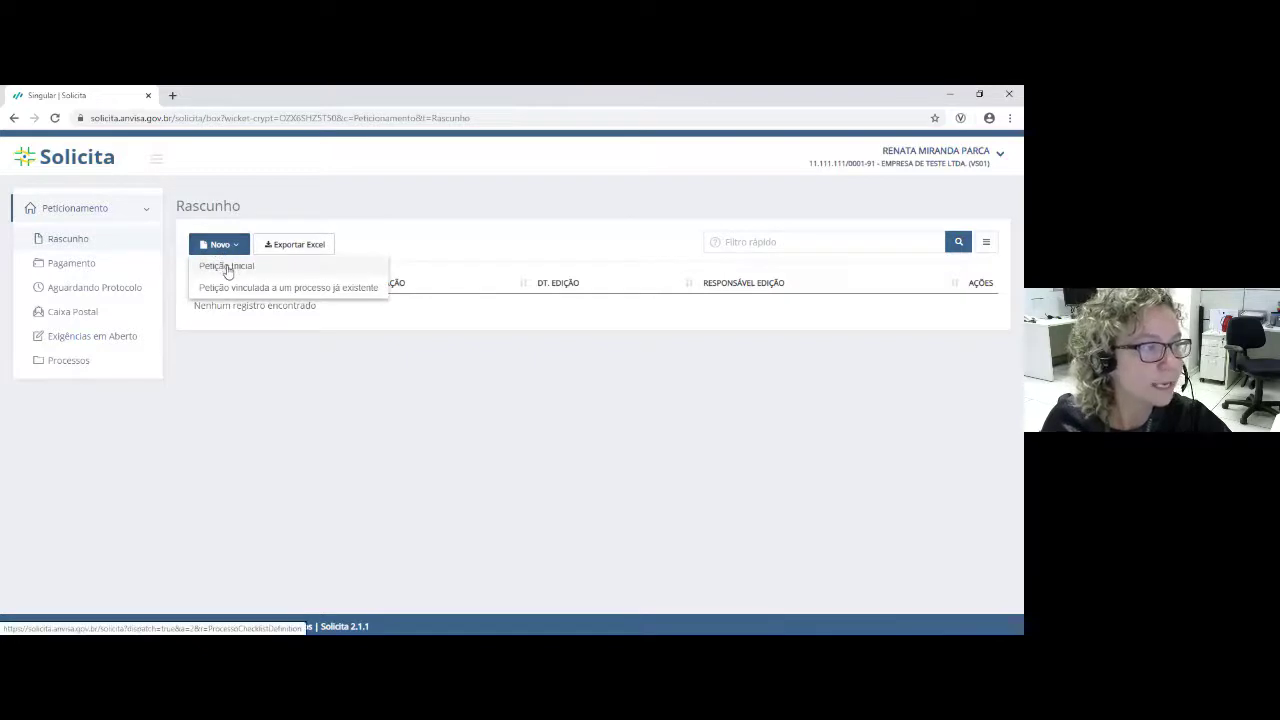
{"action": "left_click", "coordinate": [228, 272]}
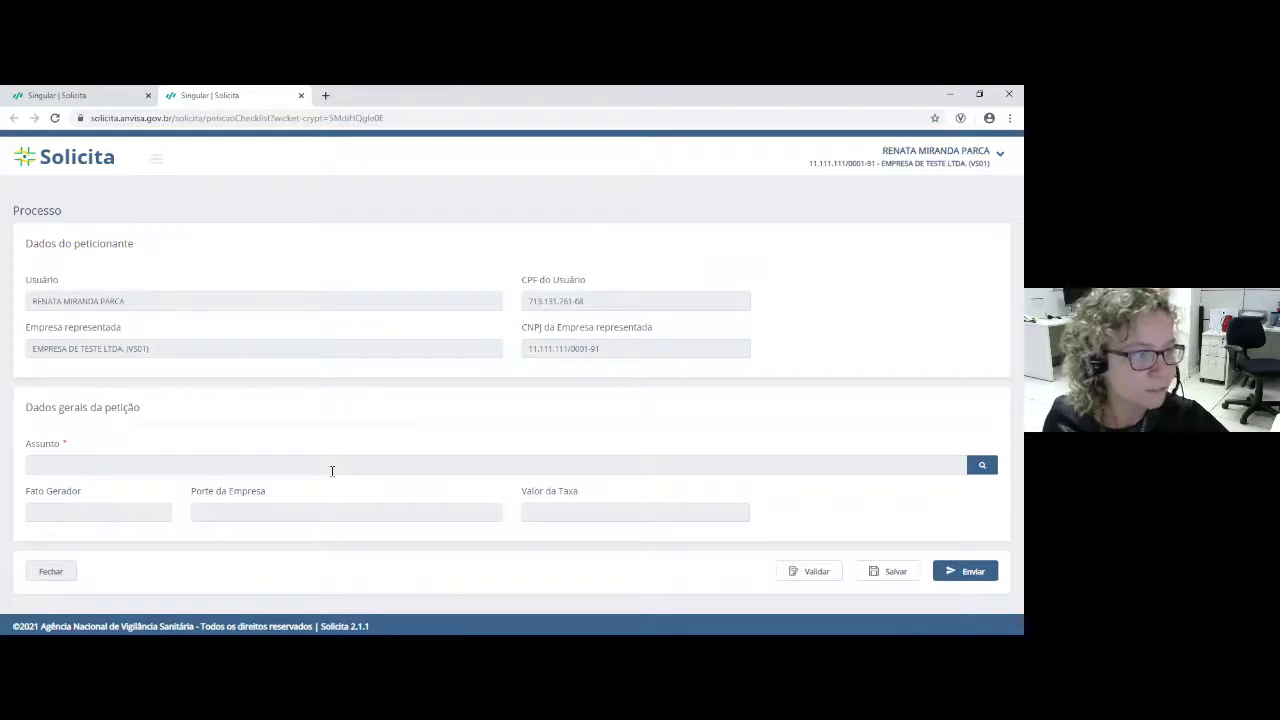
Step: Find subject code 11989 and assign "Cadastro de células germinativas e embriões (SisEmbrio) - Inclusão de dados" as the petition's subject
{"action": "left_click", "coordinate": [981, 467]}
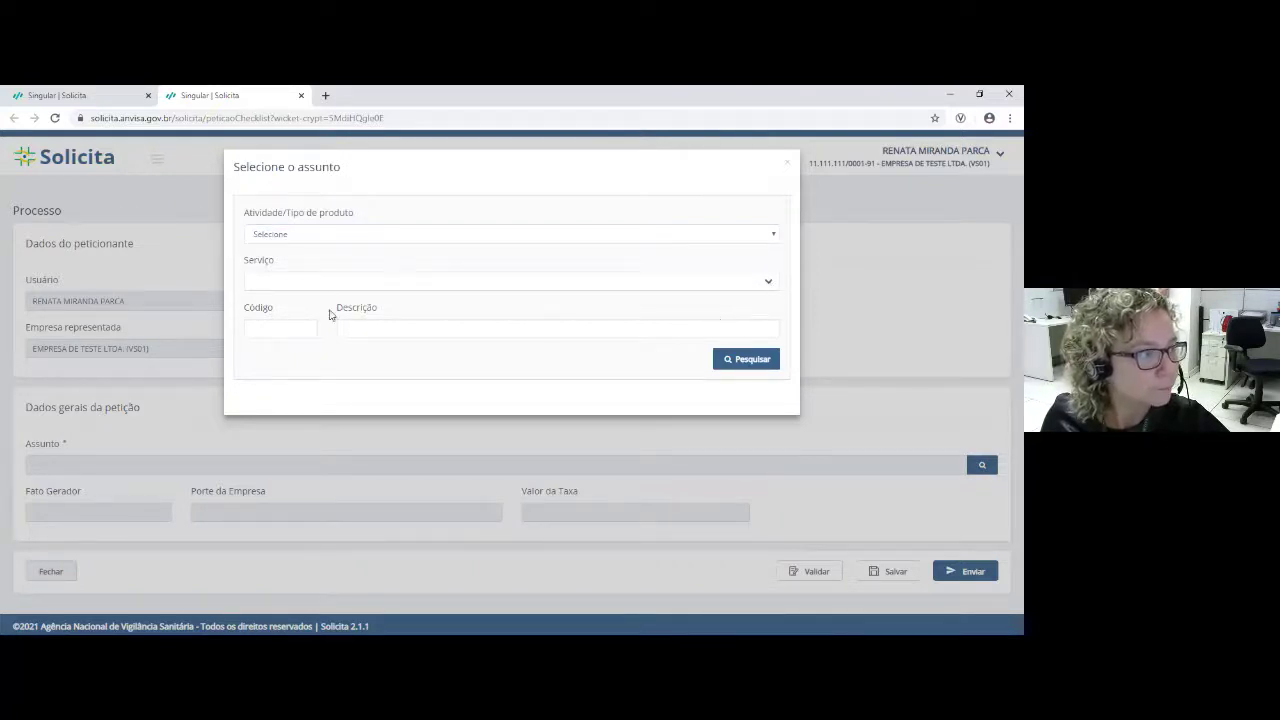
{"action": "left_click", "coordinate": [306, 329]}
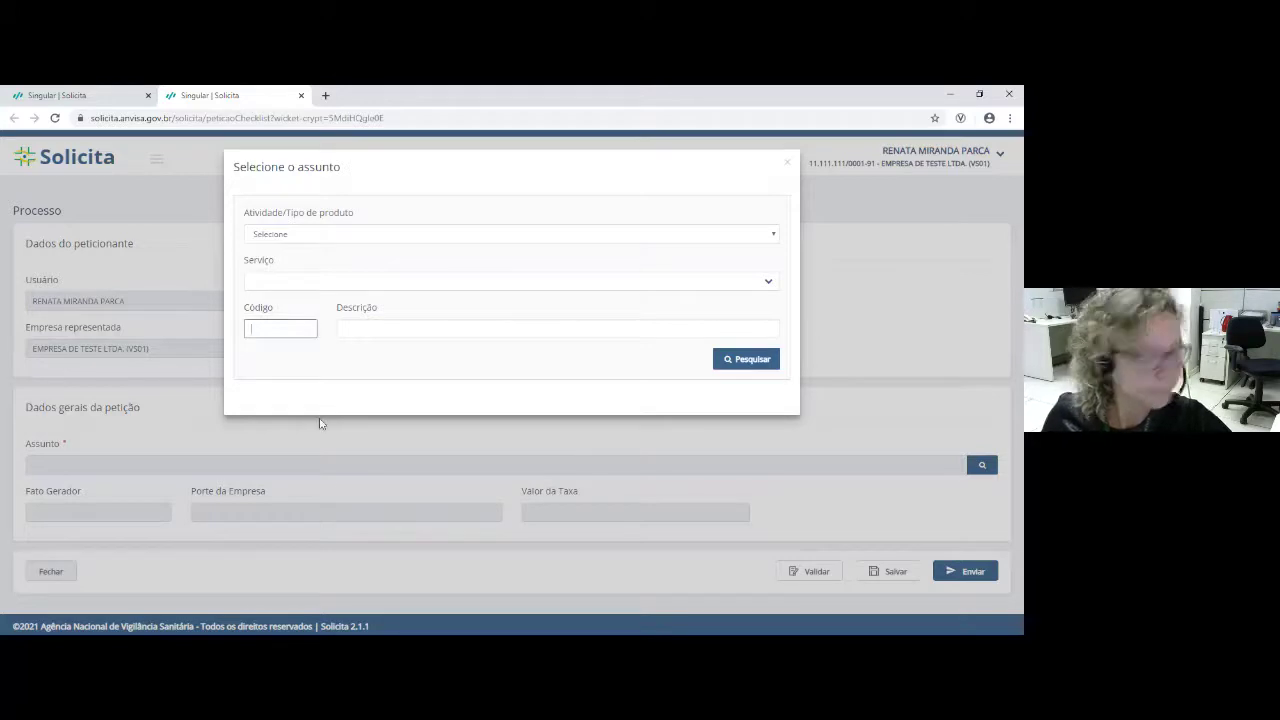
{"action": "type", "text": "119"}
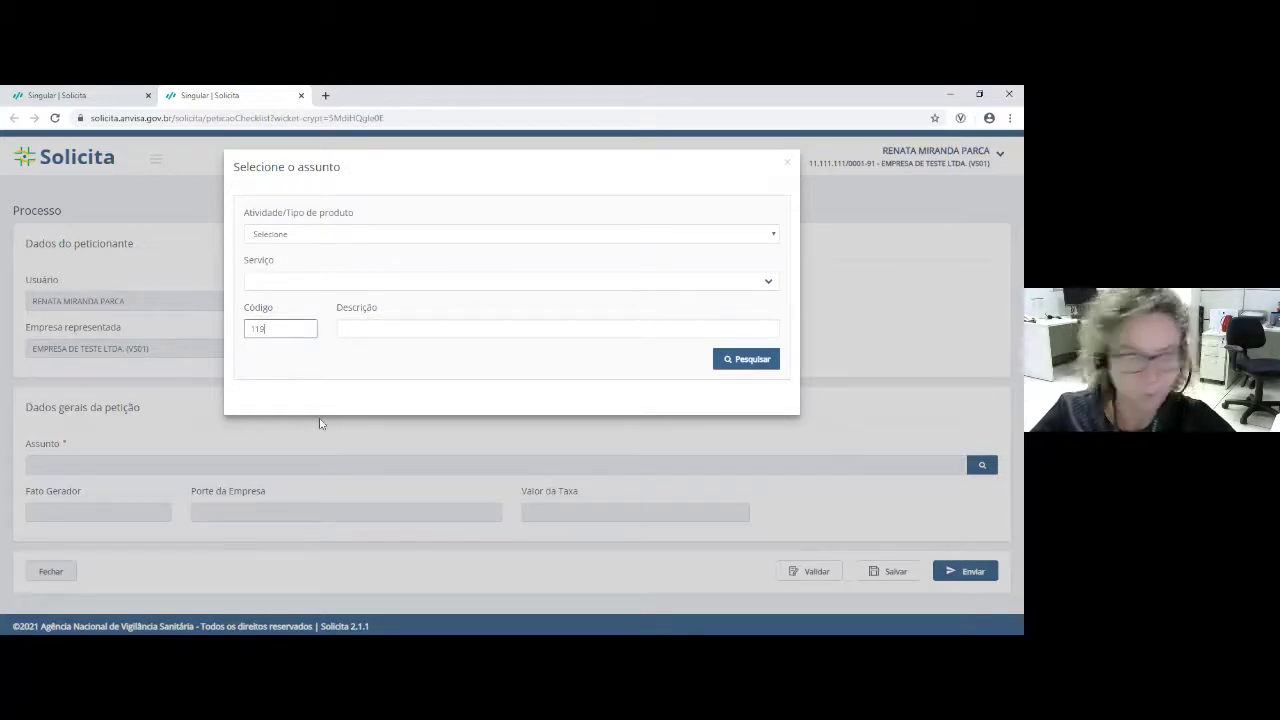
{"action": "type", "text": "89"}
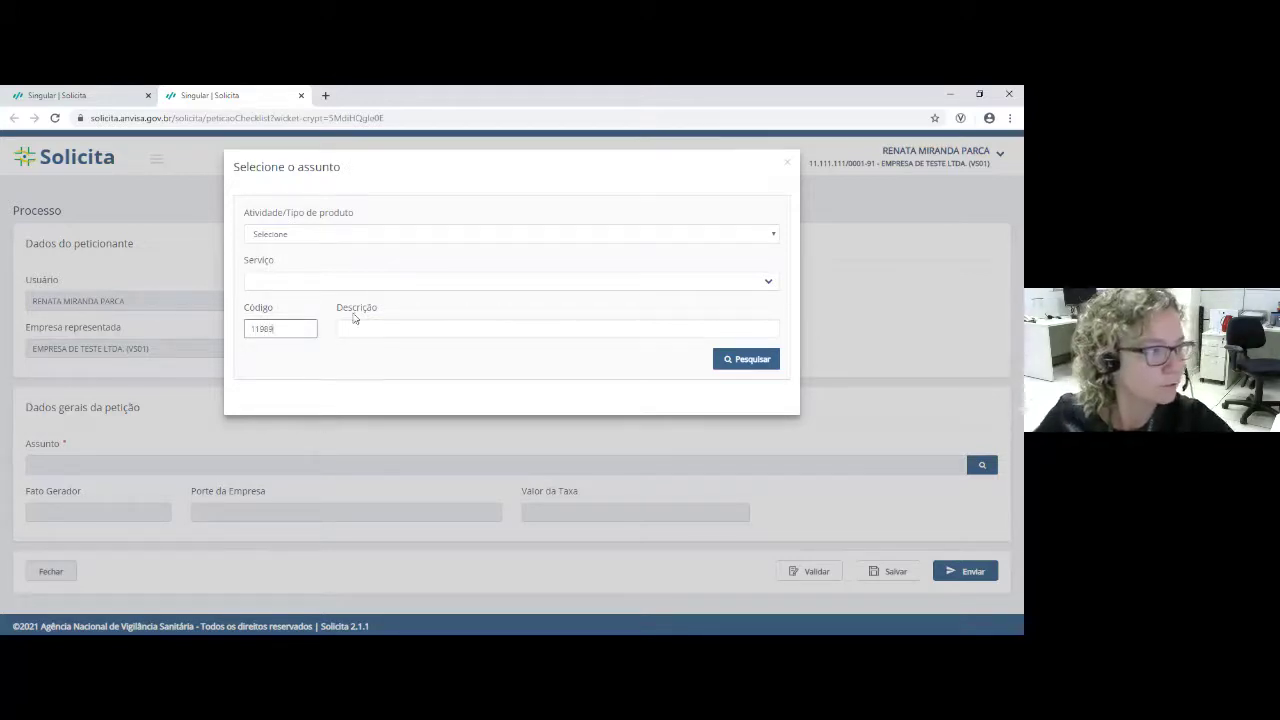
{"action": "left_click", "coordinate": [740, 362]}
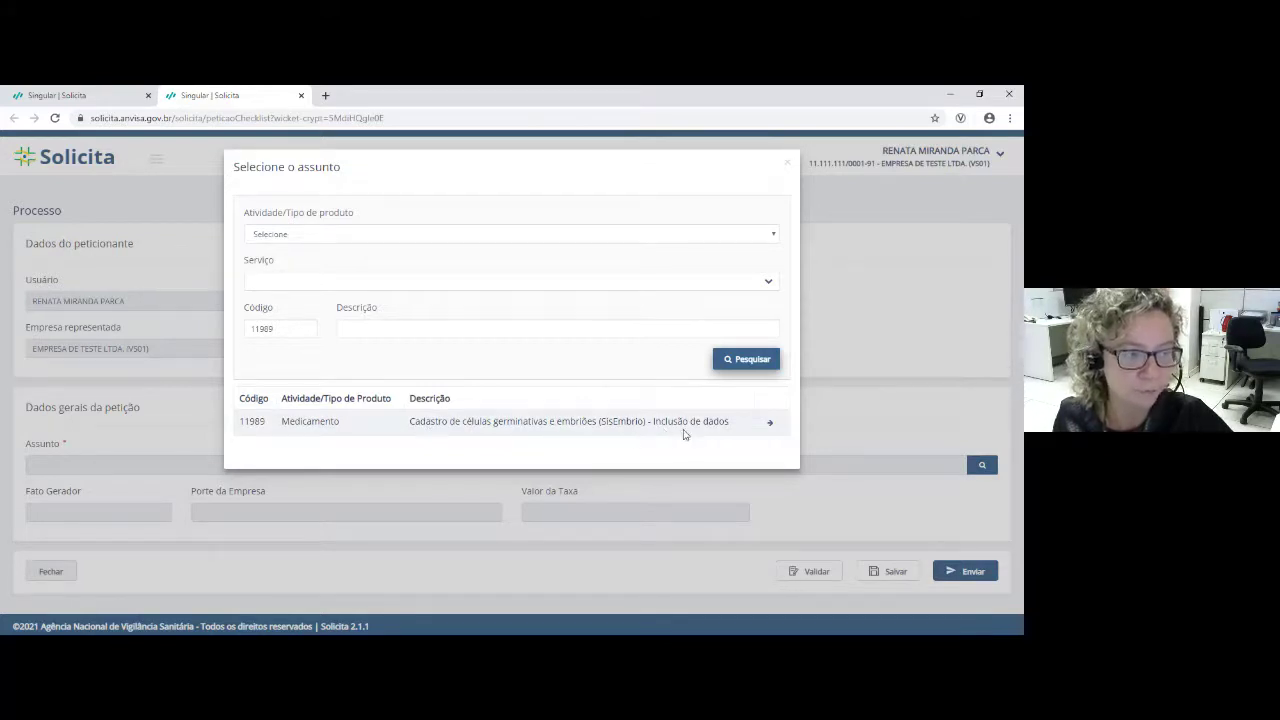
{"action": "left_click", "coordinate": [772, 426]}
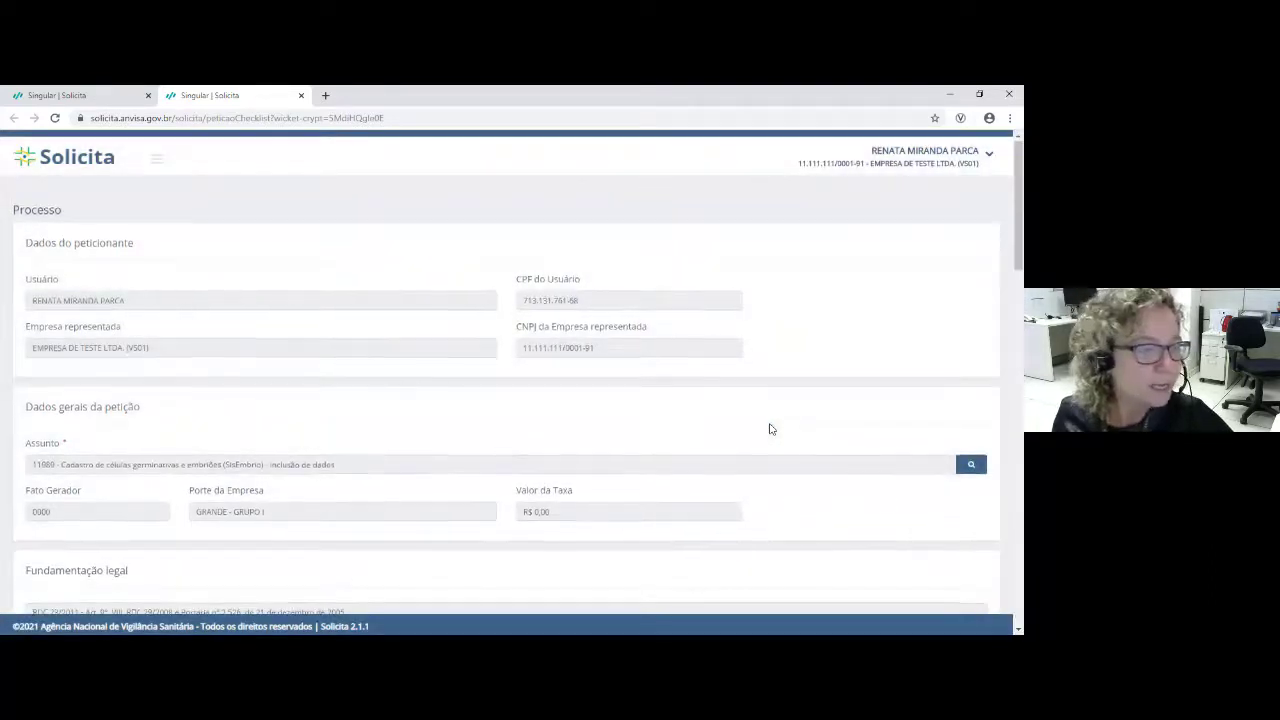
Step: Set the petition's reference year (Ano Referência) to 2020
{"action": "scroll", "coordinate": [770, 428], "scroll_direction": "down", "scroll_amount": 3}
{"action": "scroll", "coordinate": [769, 425], "scroll_direction": "down", "scroll_amount": 2}
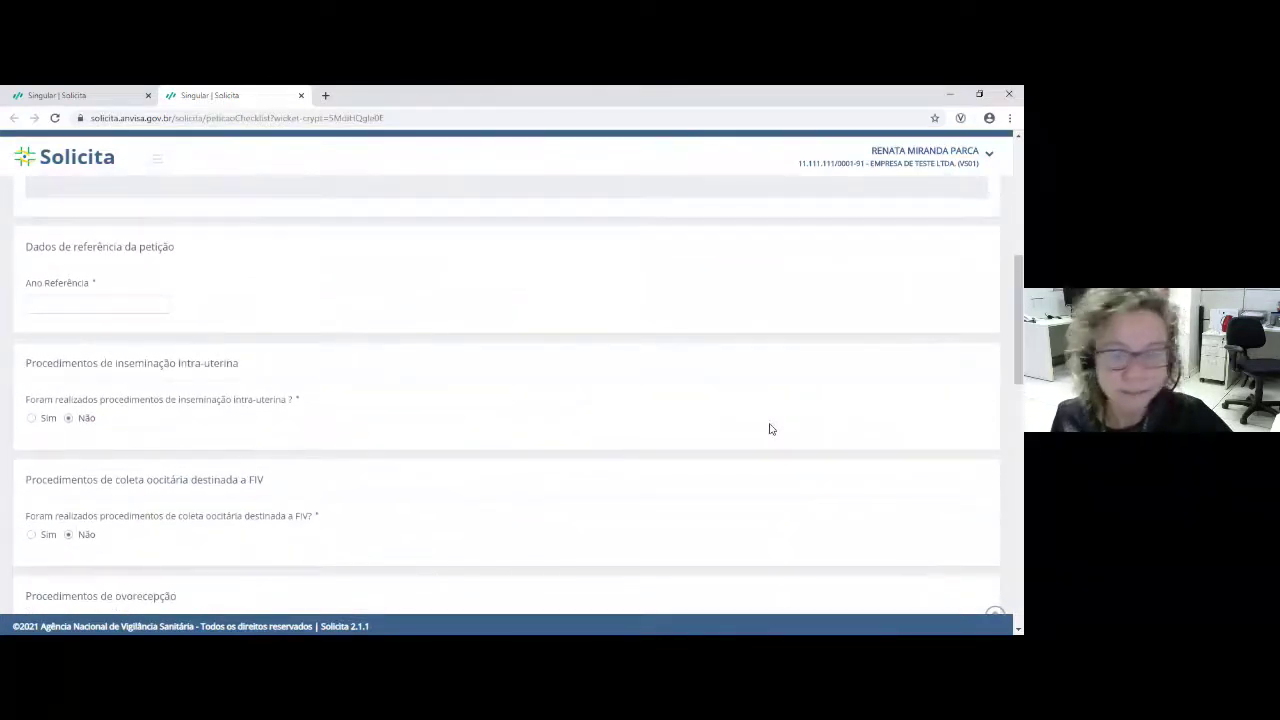
{"action": "left_click", "coordinate": [96, 305]}
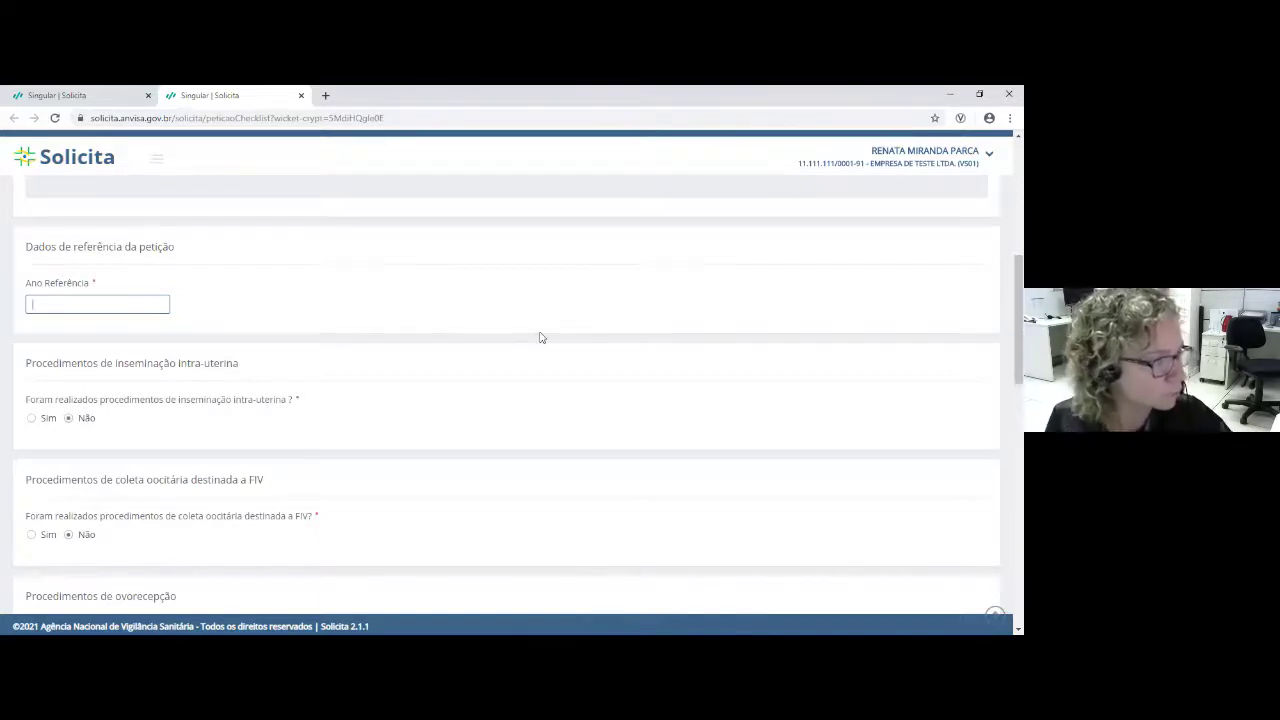
{"action": "type", "text": "2020"}
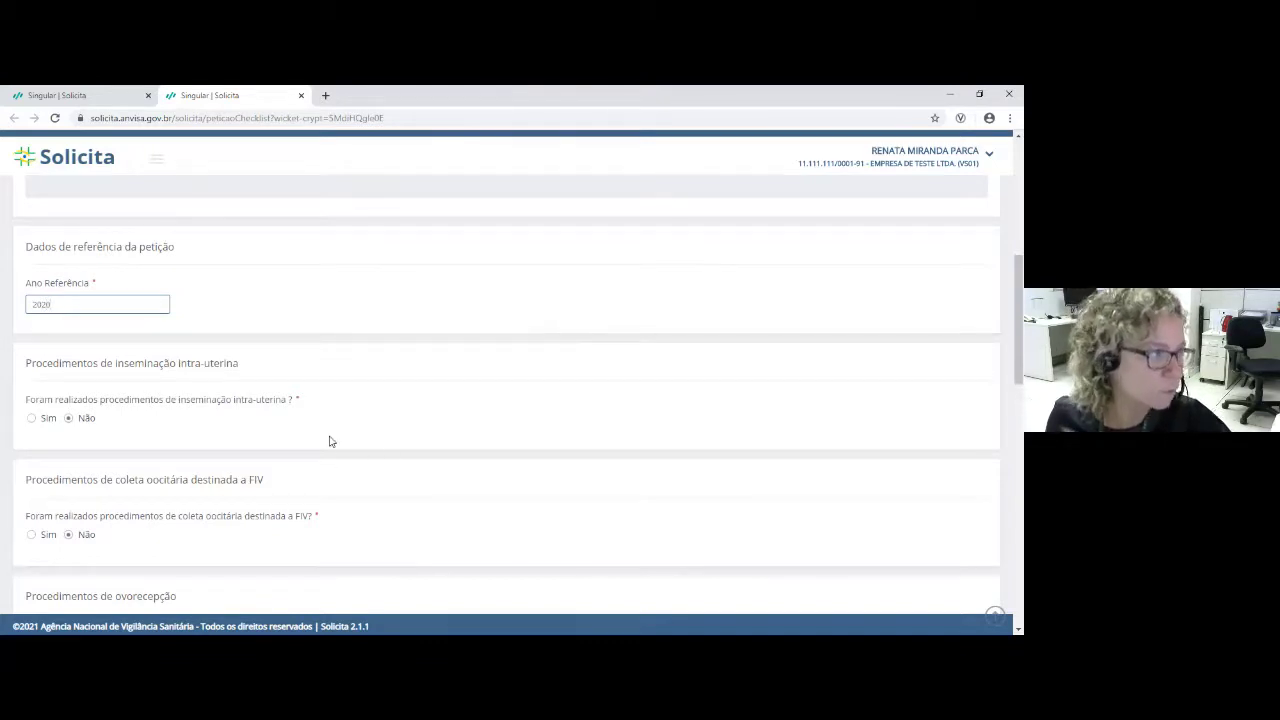
Step: Declare that intrauterine insemination procedures were performed, with 50 using donor semen and 40 using the partner's own semen (sêmen próprio)
{"action": "scroll", "coordinate": [330, 441], "scroll_direction": "down", "scroll_amount": 1}
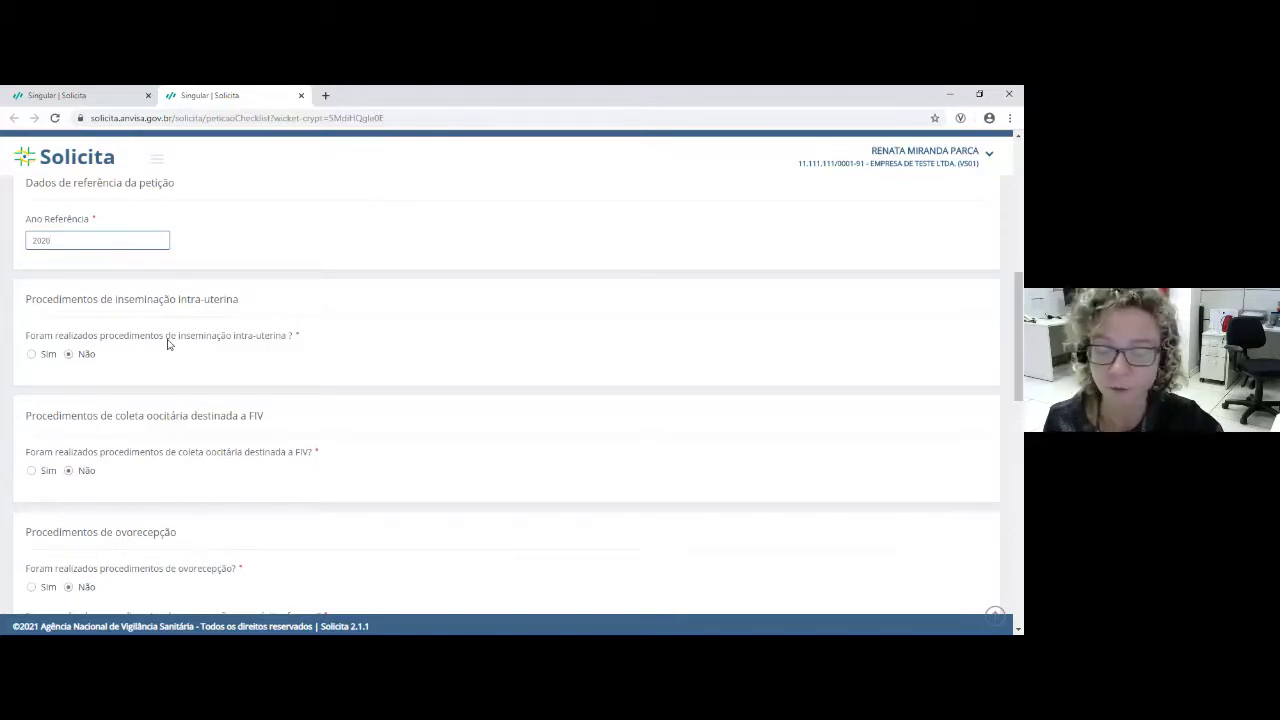
{"action": "left_click", "coordinate": [32, 355]}
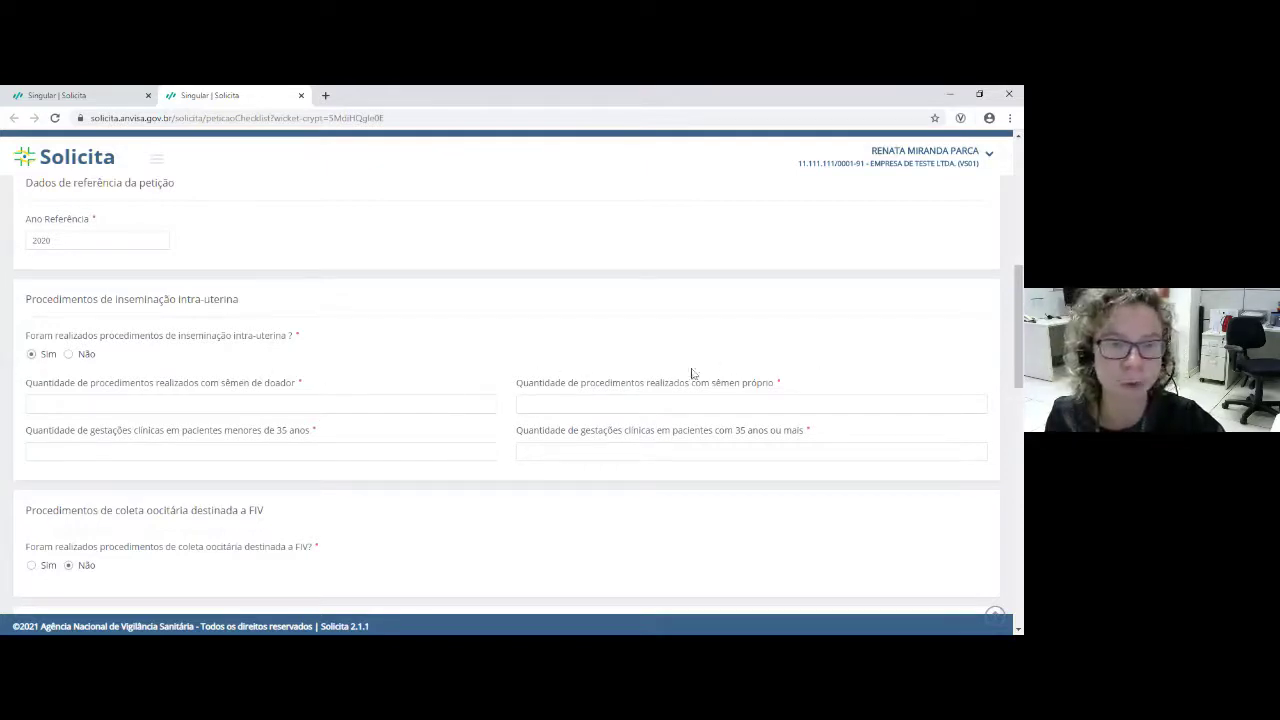
{"action": "left_click", "coordinate": [217, 403]}
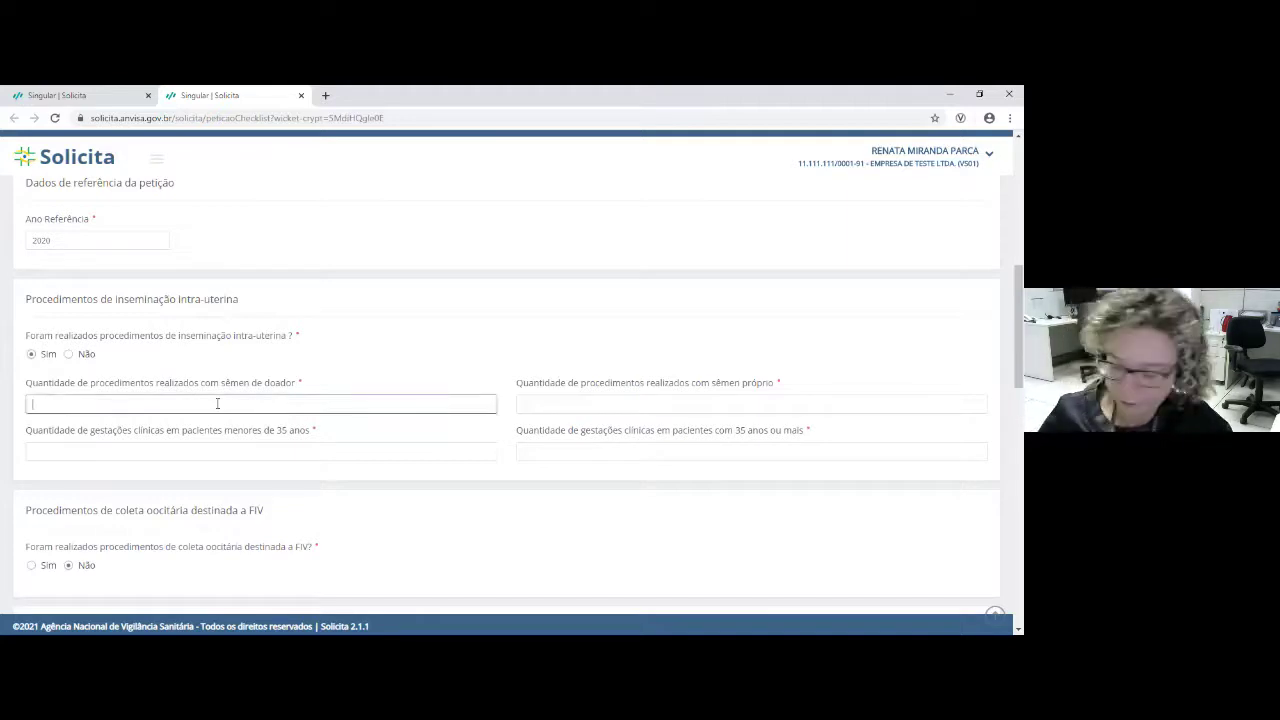
{"action": "type", "text": "52"}
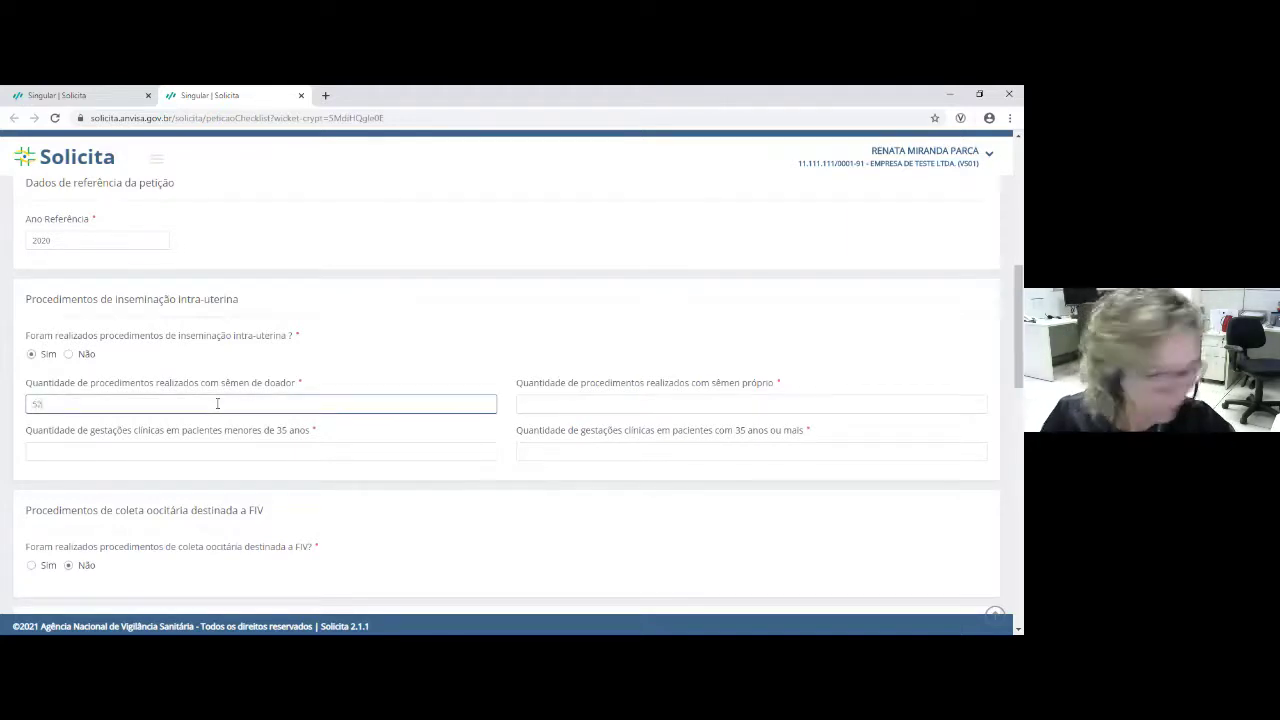
{"action": "type", "text": "0"}
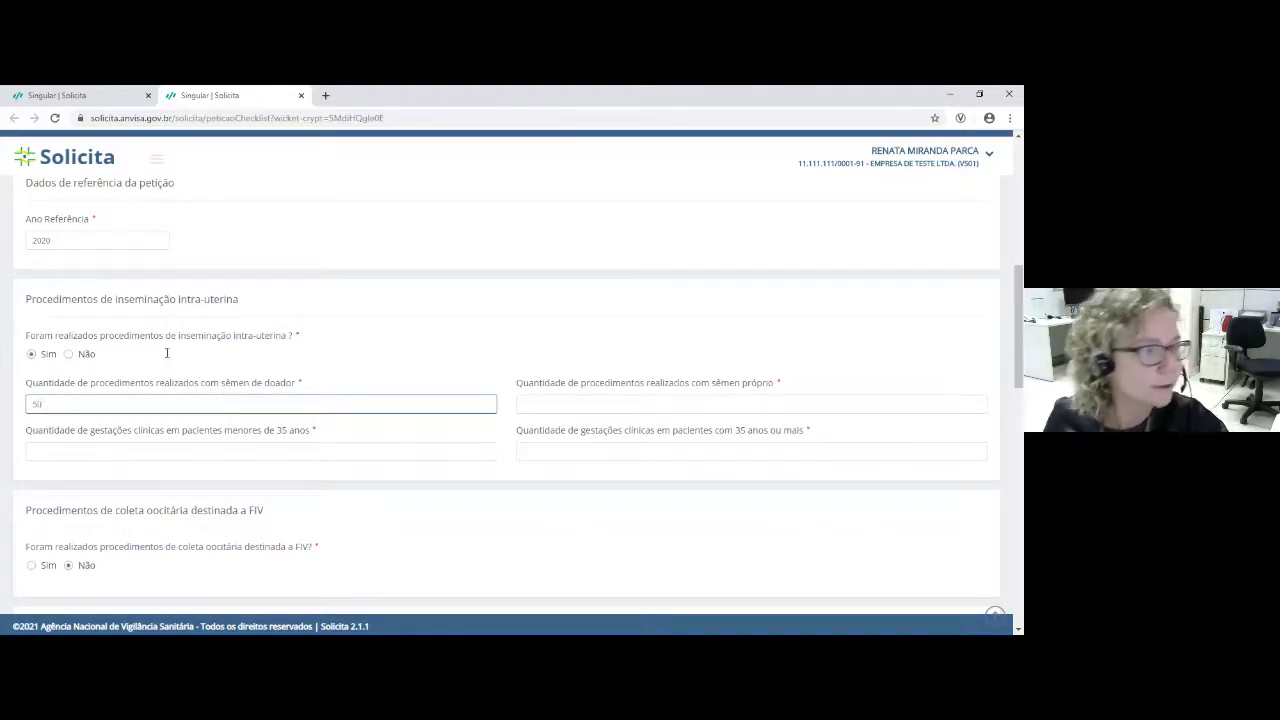
{"action": "left_click", "coordinate": [676, 405]}
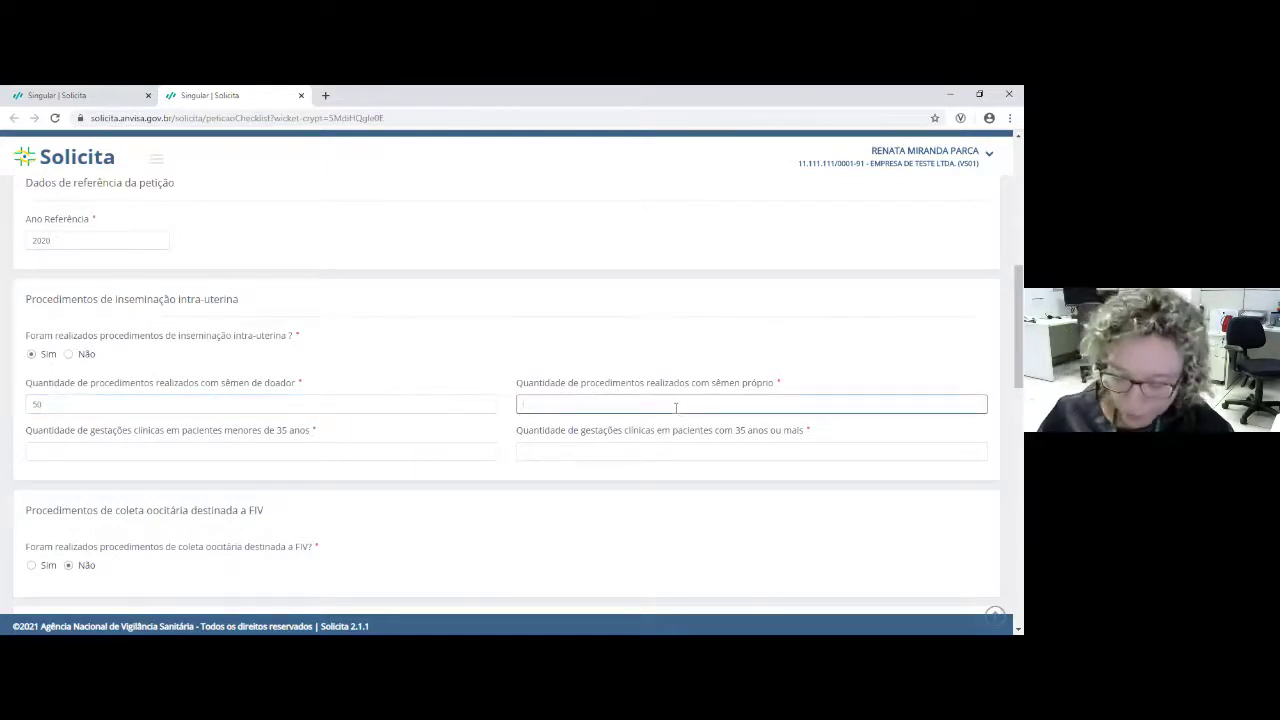
{"action": "type", "text": "40"}
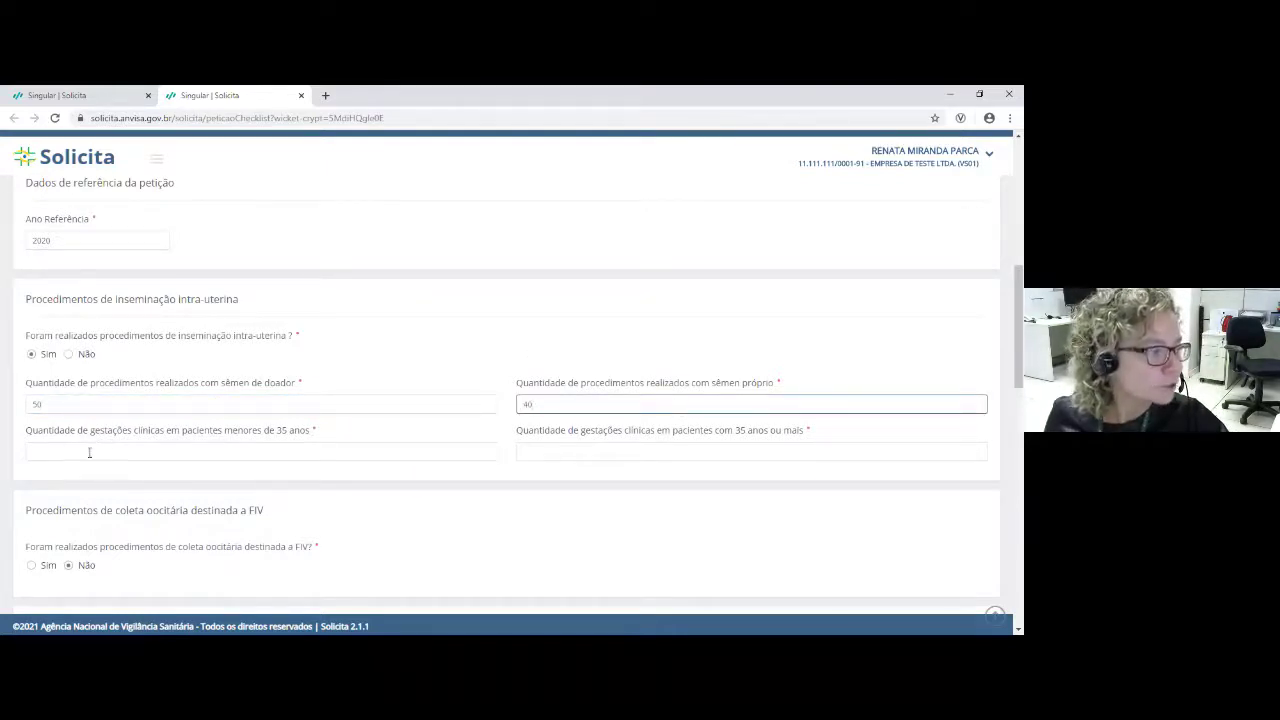
Step: Enter the insemination clinical pregnancies: 10 for patients under 35 and 5 for patients aged 35 or more
{"action": "left_click", "coordinate": [89, 451]}
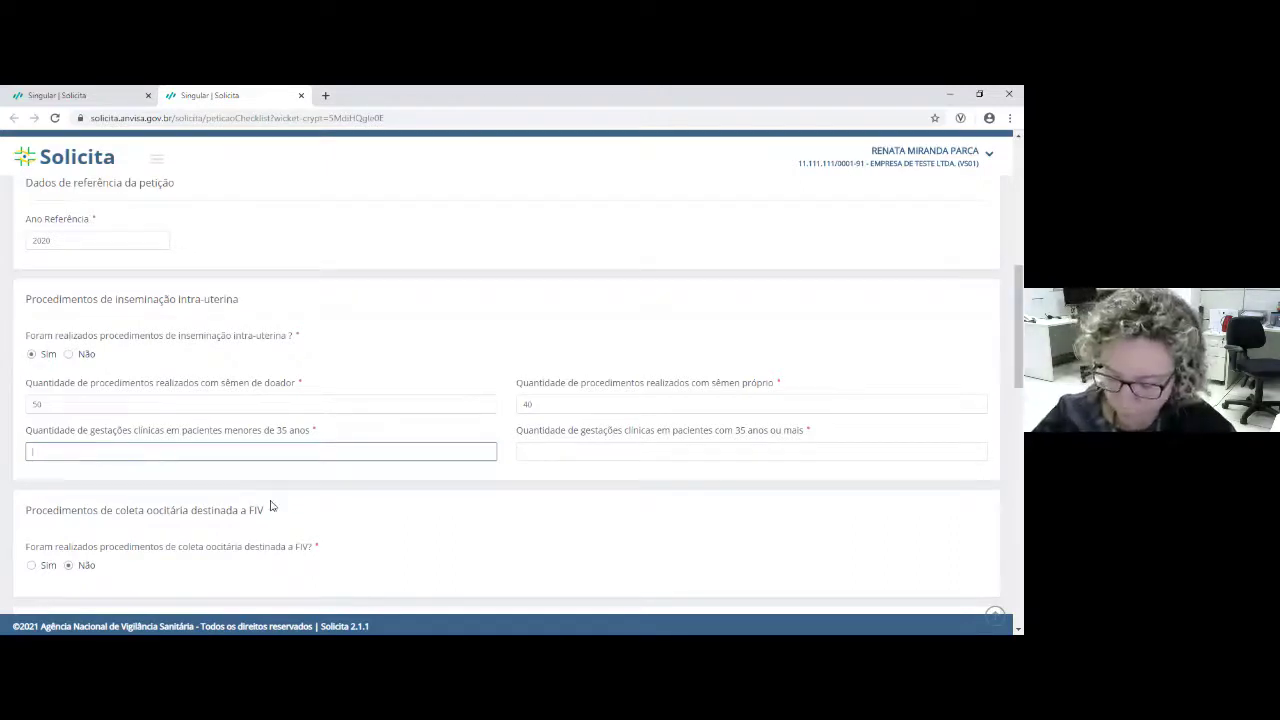
{"action": "type", "text": "10"}
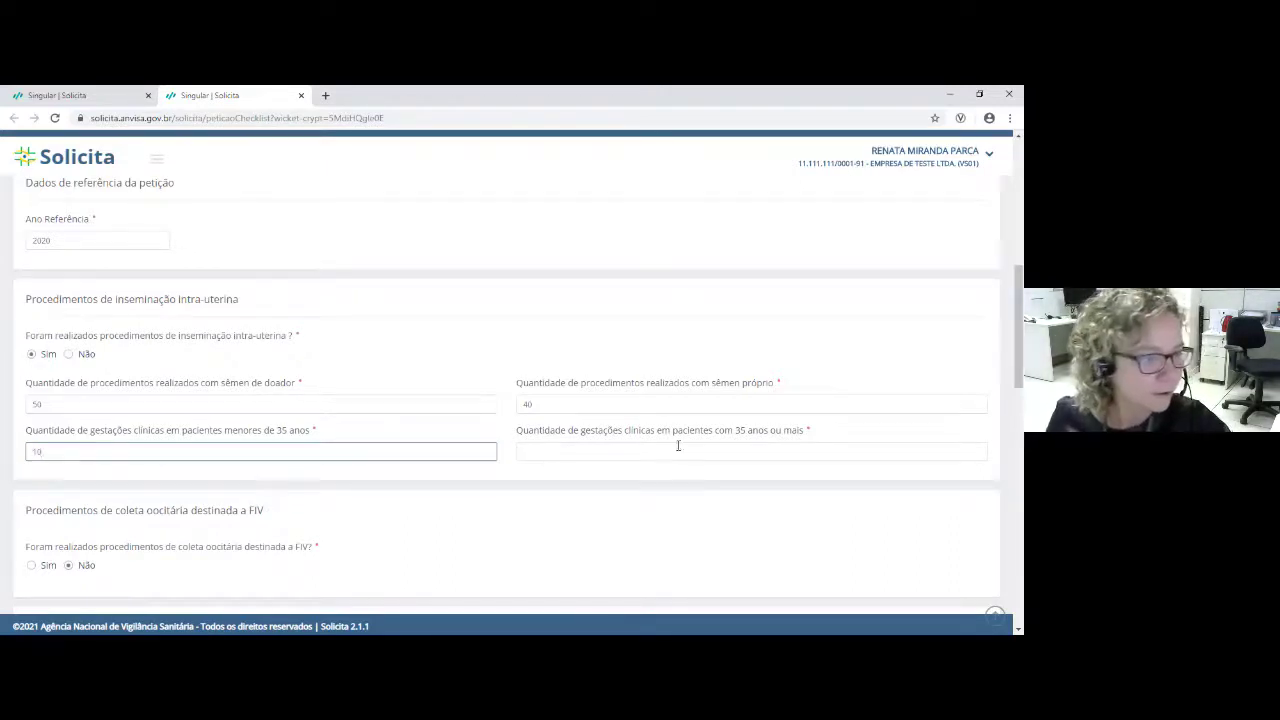
{"action": "left_click", "coordinate": [657, 451]}
{"action": "type", "text": "5"}
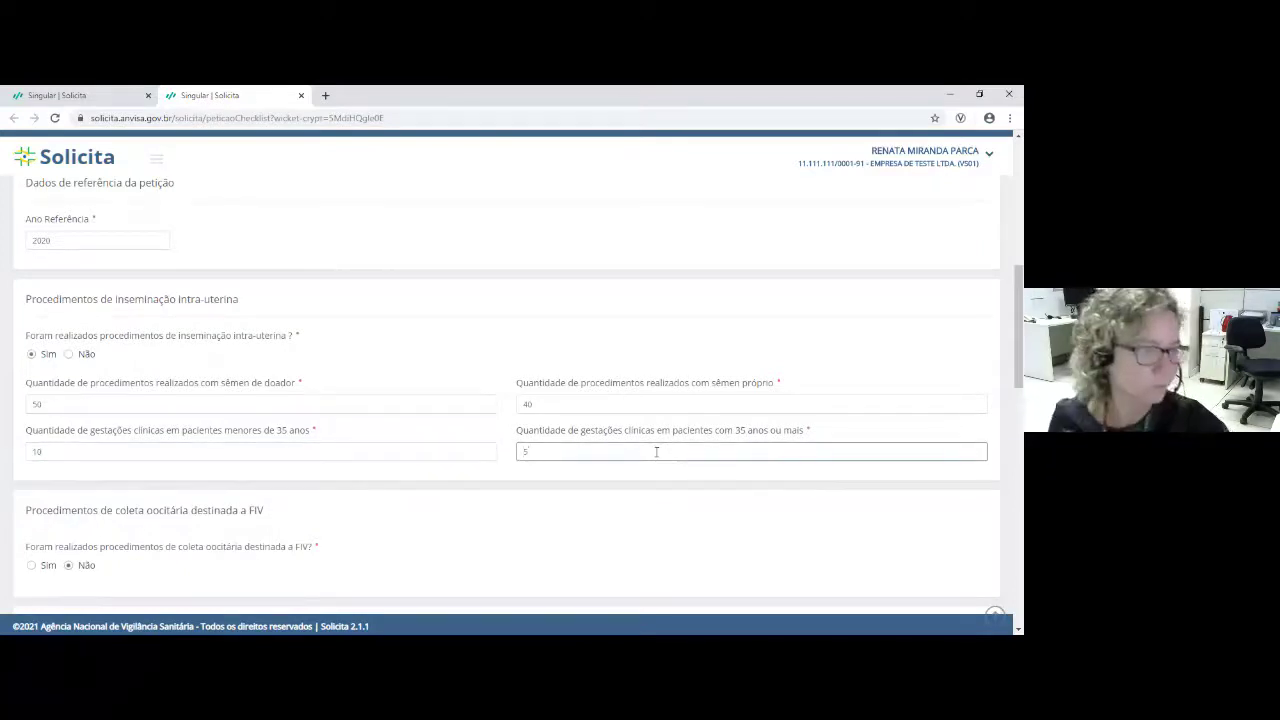
{"action": "left_click", "coordinate": [648, 541]}
Step: Declare that oocyte collection for FIV was performed and enter 200 cycles with at least one oocyte captured
{"action": "scroll", "coordinate": [647, 541], "scroll_direction": "down", "scroll_amount": 4}
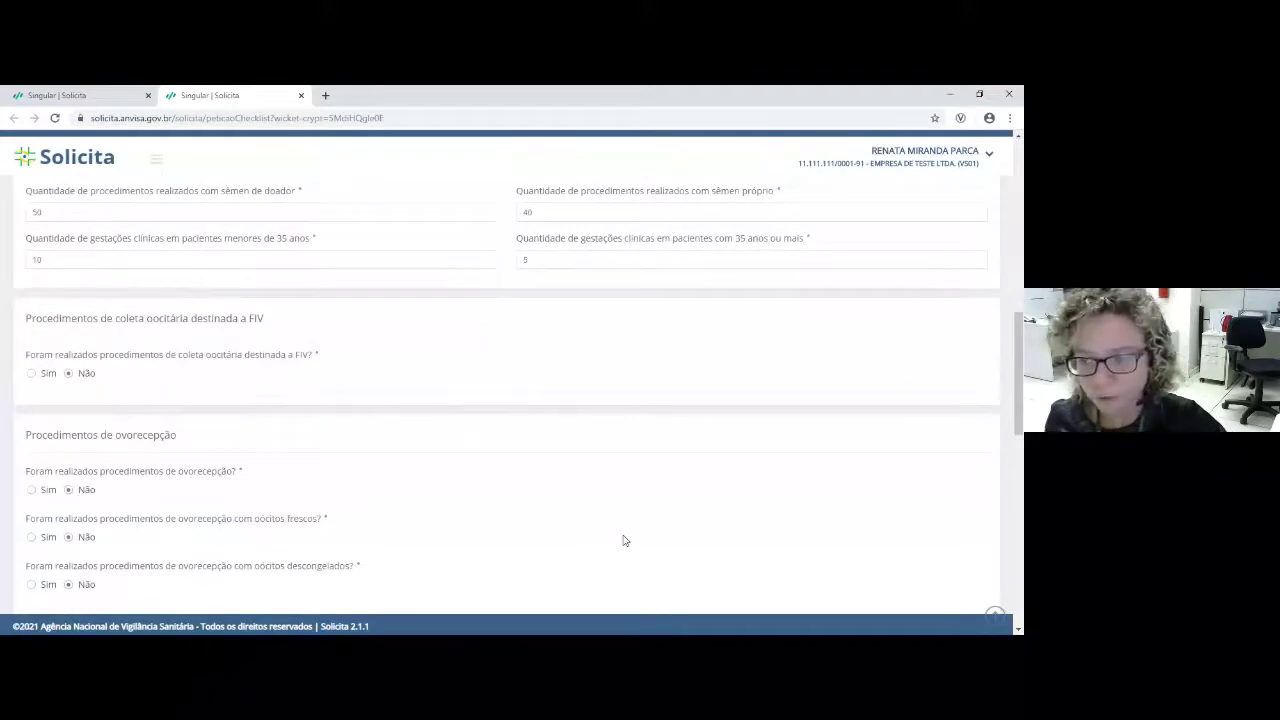
{"action": "left_click", "coordinate": [31, 374]}
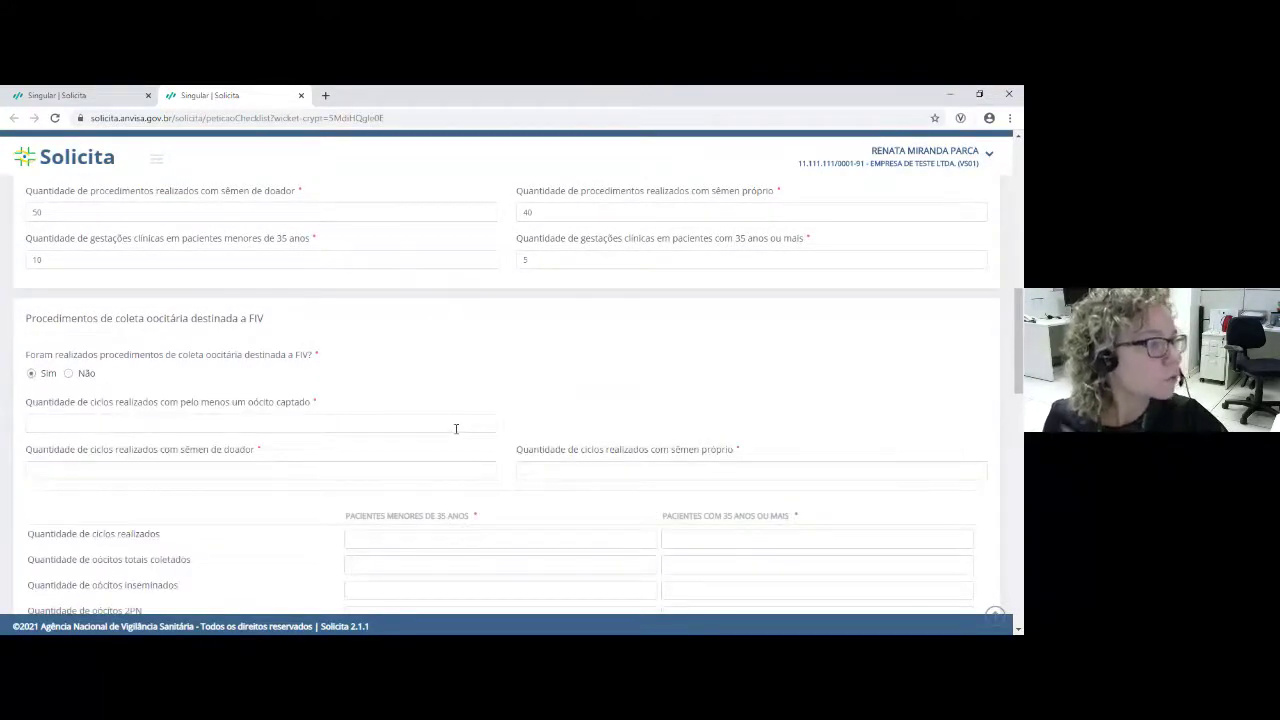
{"action": "scroll", "coordinate": [456, 429], "scroll_direction": "down", "scroll_amount": 3}
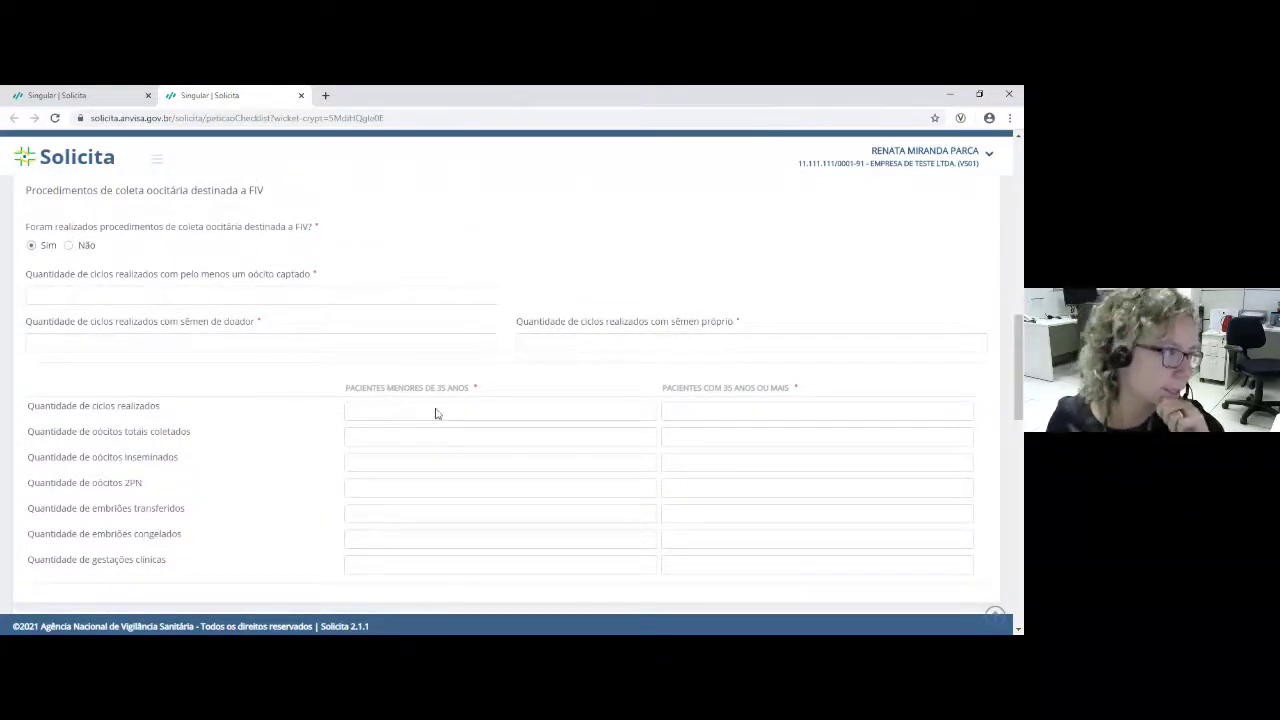
{"action": "left_click", "coordinate": [248, 299]}
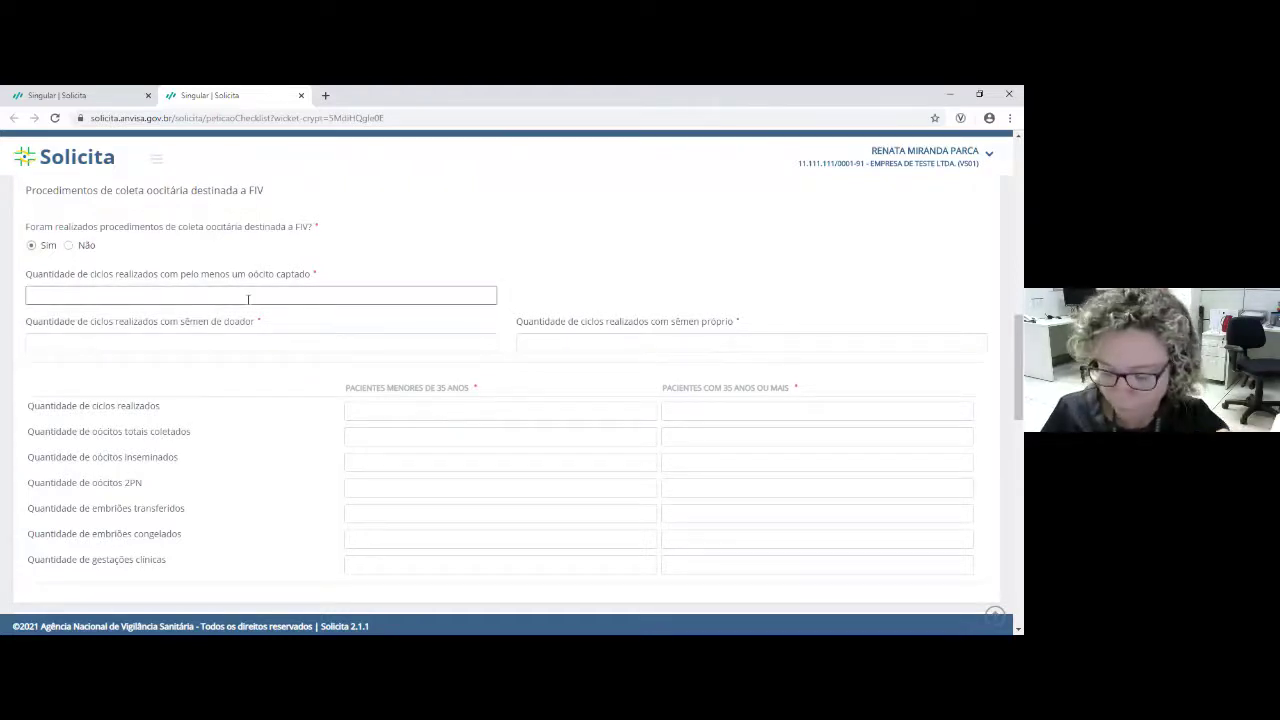
{"action": "type", "text": "200"}
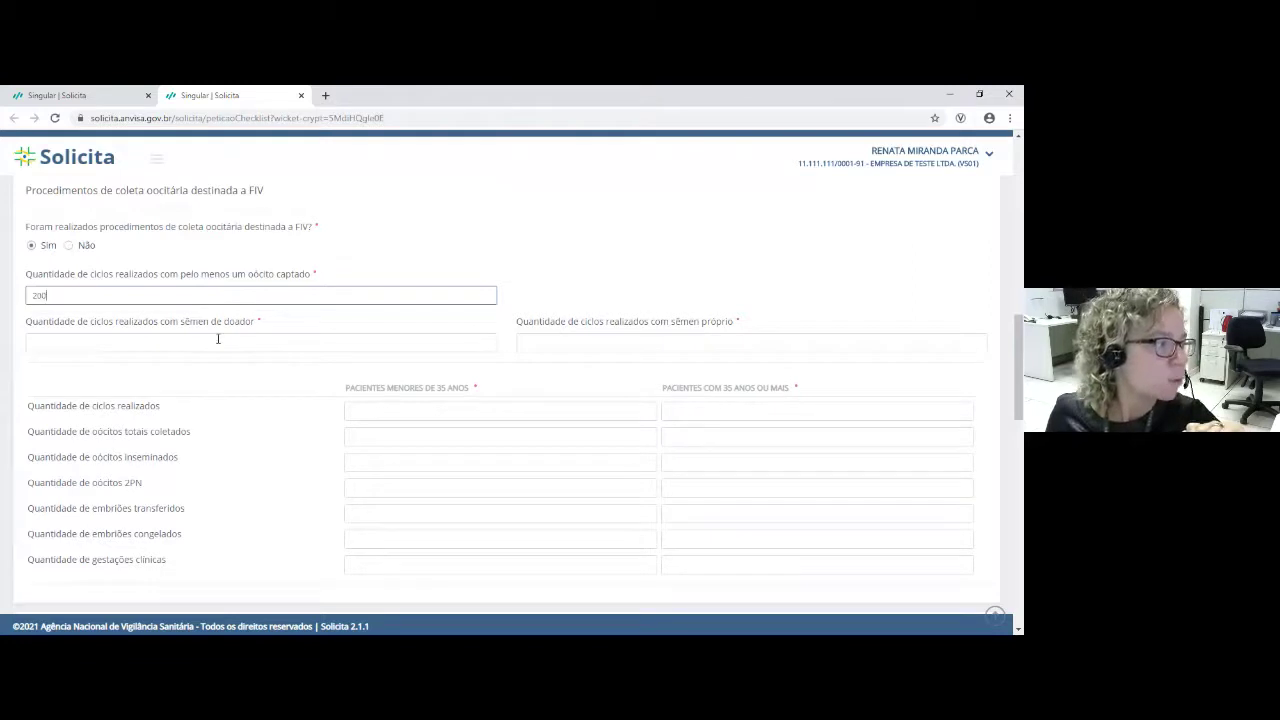
Step: Set the FIV cycles performed with donor semen to 100 and those with own semen (sêmen próprio) to 100
{"action": "left_click", "coordinate": [218, 340]}
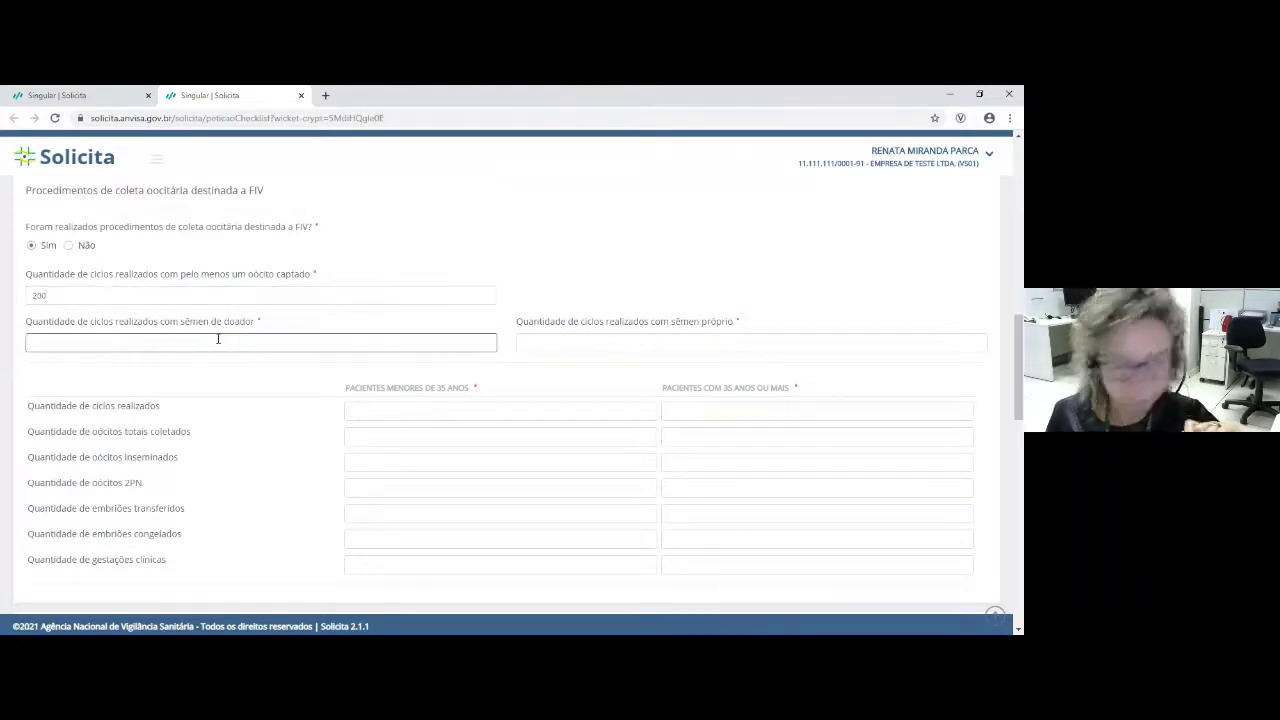
{"action": "type", "text": "100"}
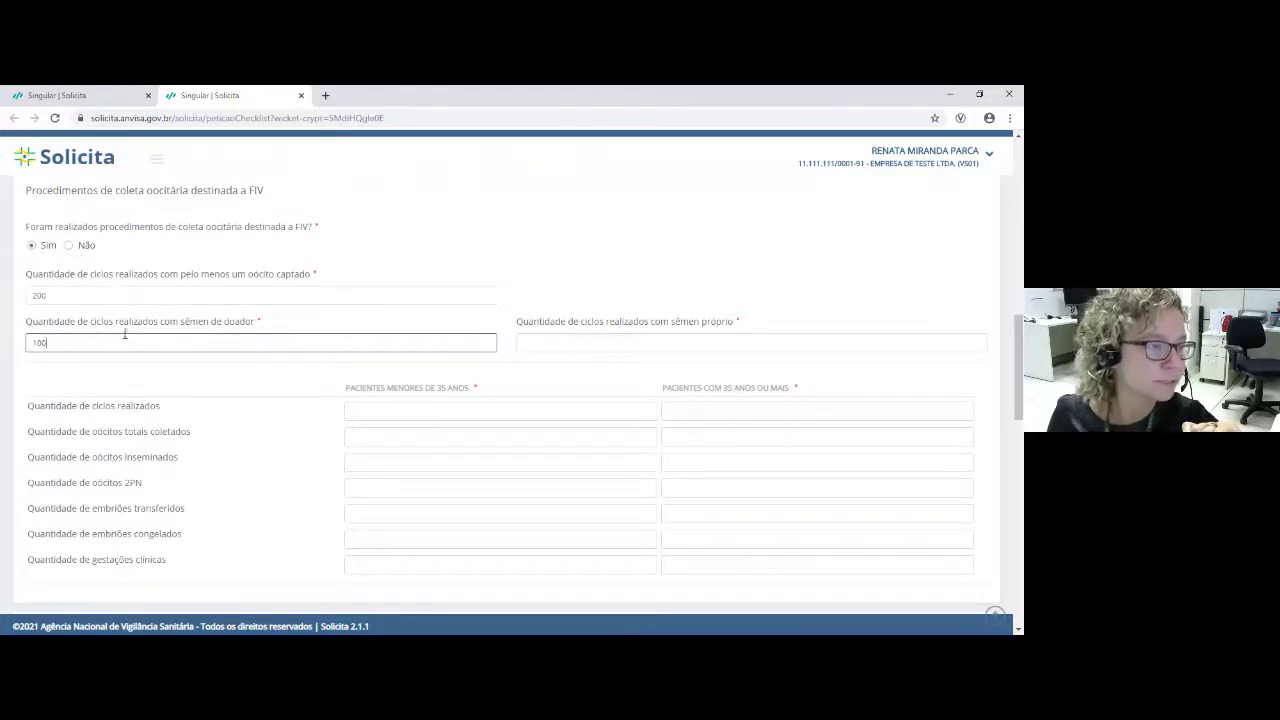
{"action": "left_click", "coordinate": [568, 347]}
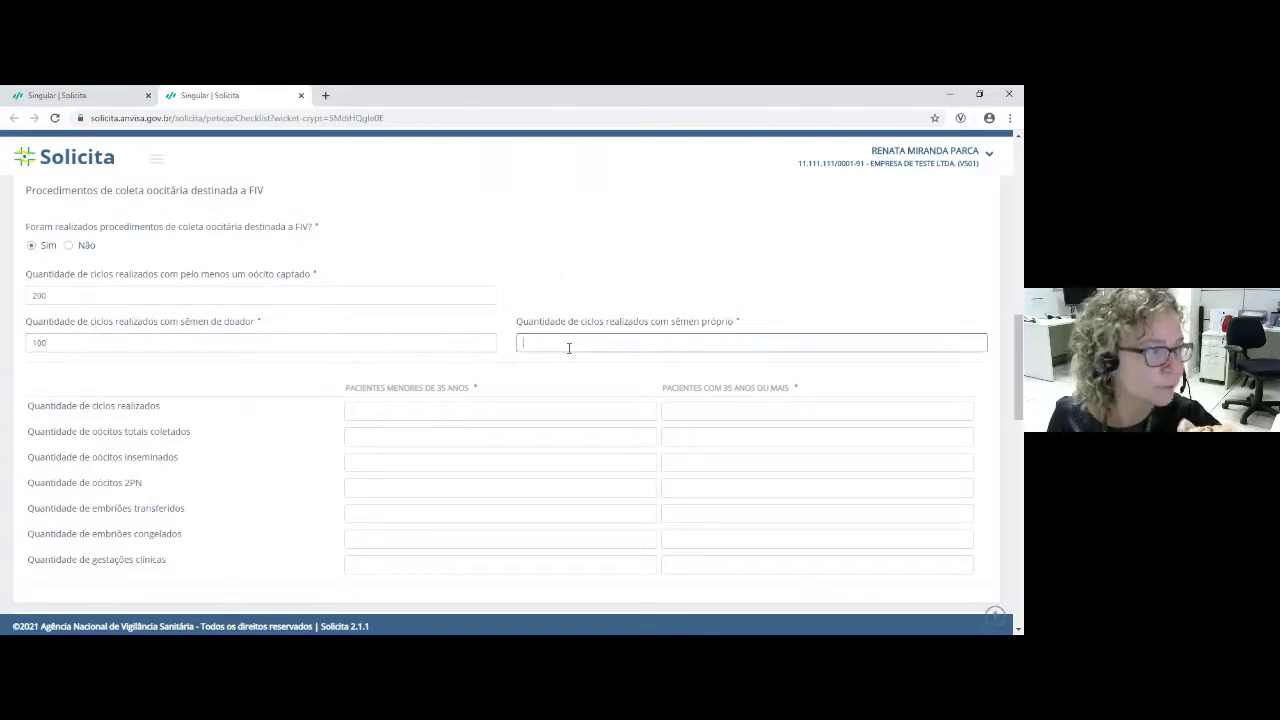
{"action": "type", "text": "100"}
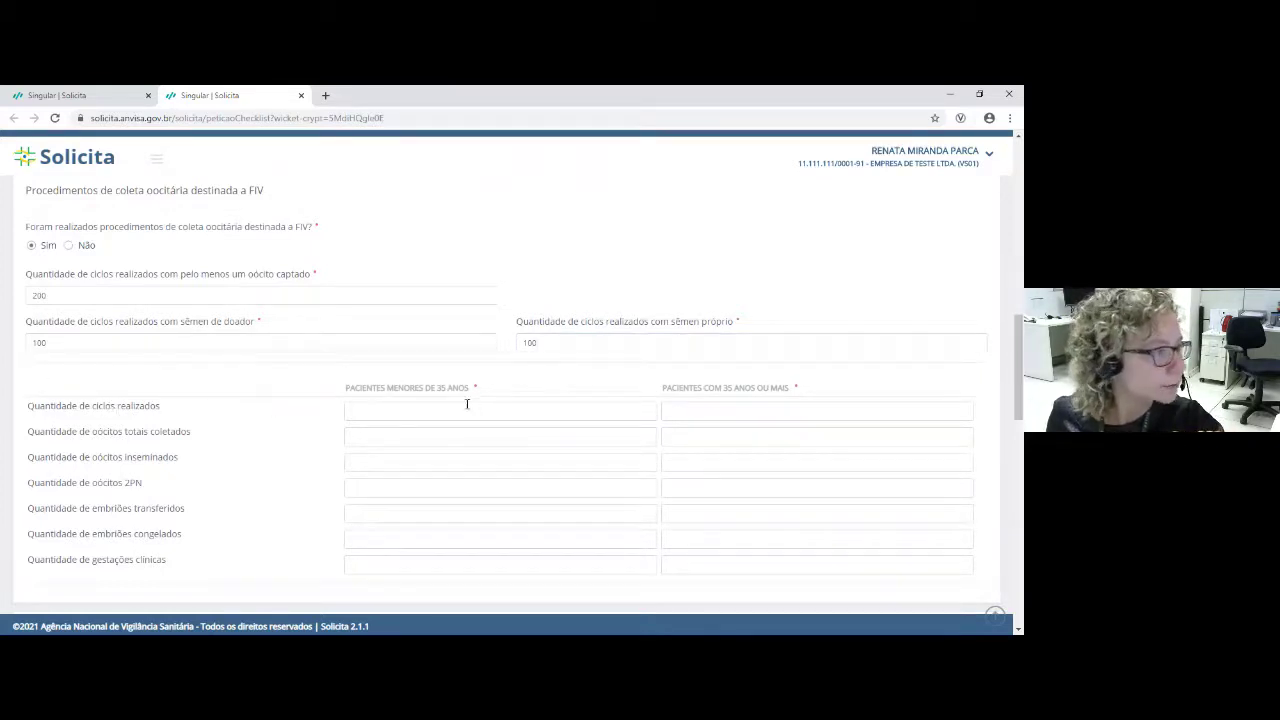
{"action": "scroll", "coordinate": [470, 403], "scroll_direction": "down", "scroll_amount": 1}
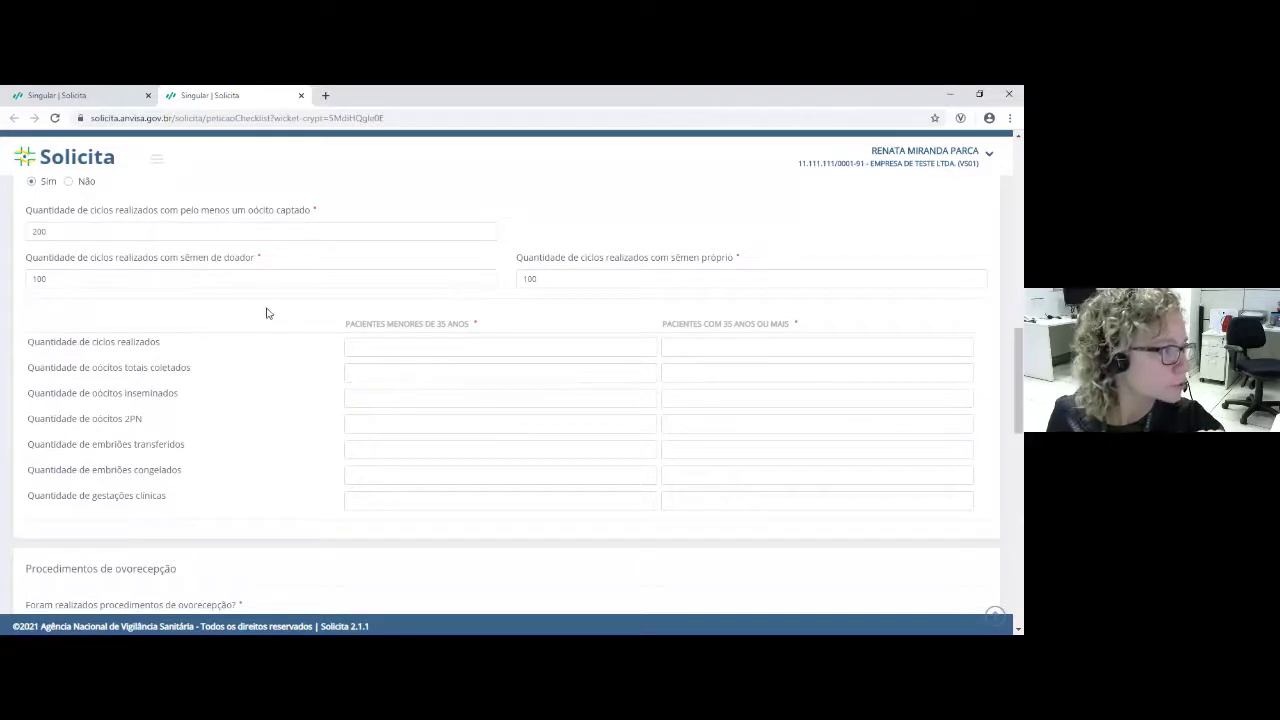
Step: For patients under 35 and those 35 or more, enter 150 and 50 FIV cycles performed, and 500 and 150 total oocytes collected
{"action": "left_click", "coordinate": [425, 348]}
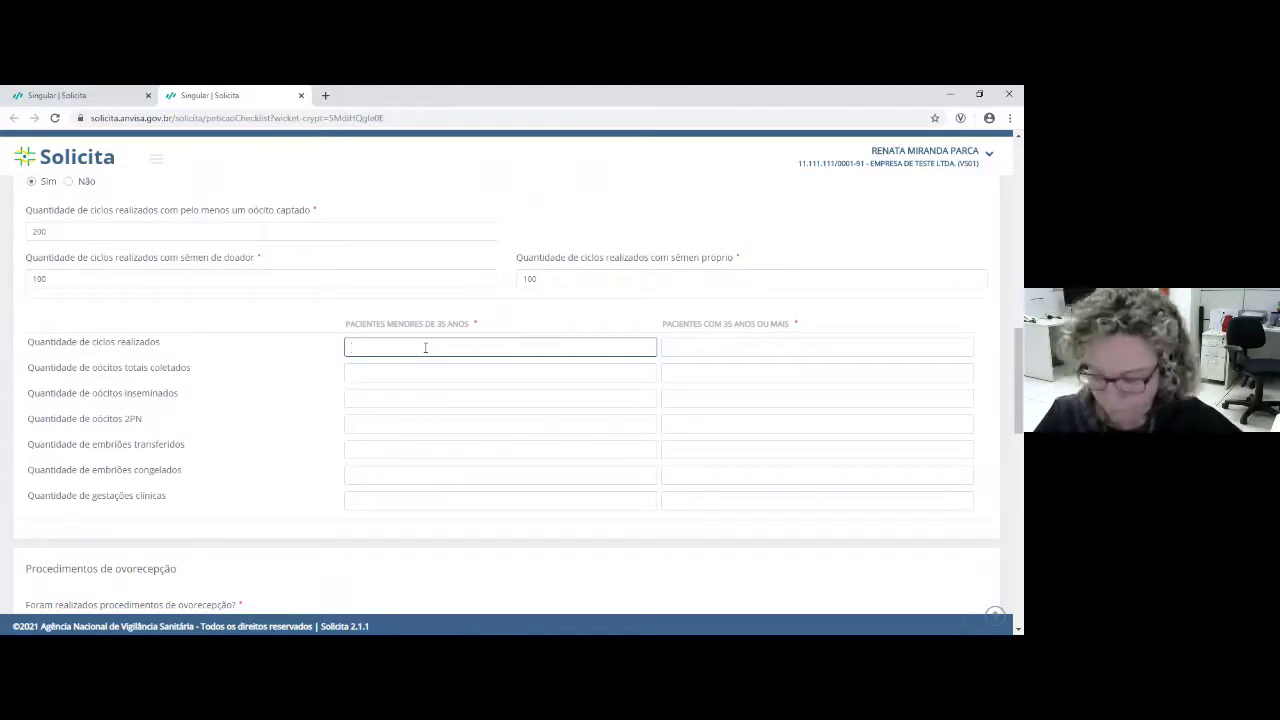
{"action": "type", "text": "150"}
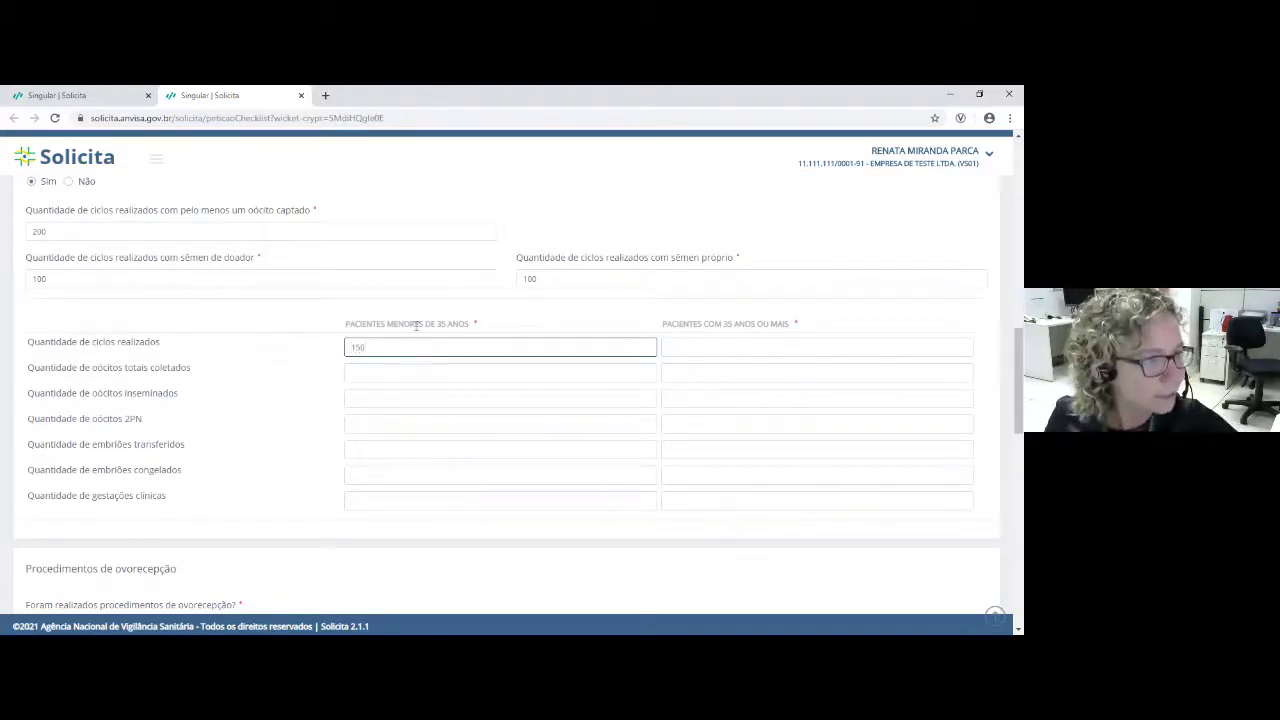
{"action": "left_click", "coordinate": [714, 349]}
{"action": "type", "text": "50"}
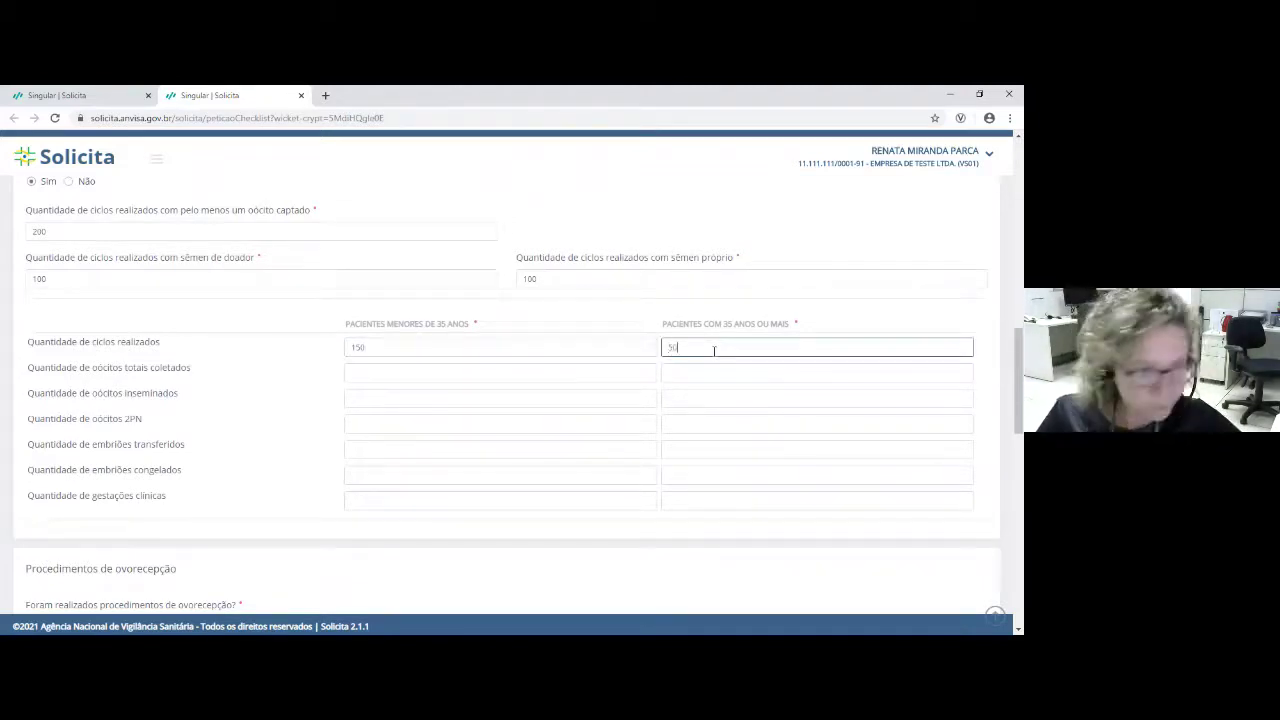
{"action": "left_click", "coordinate": [603, 372]}
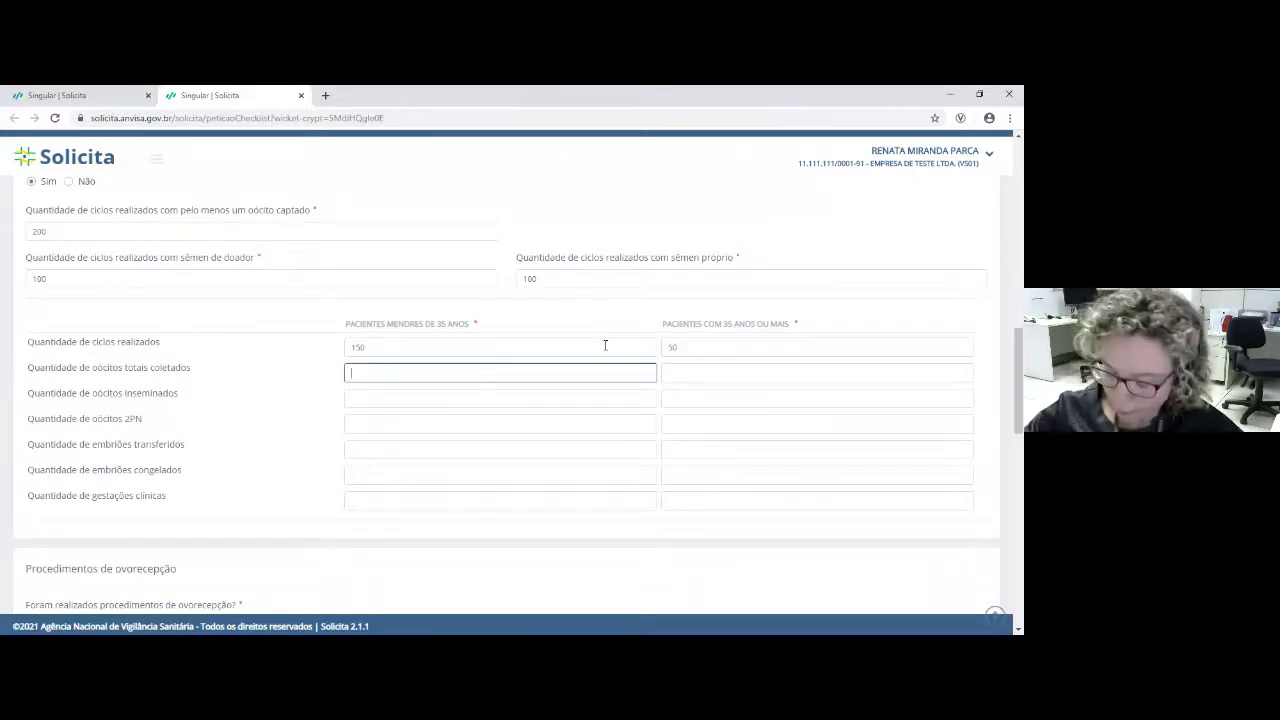
{"action": "type", "text": "500"}
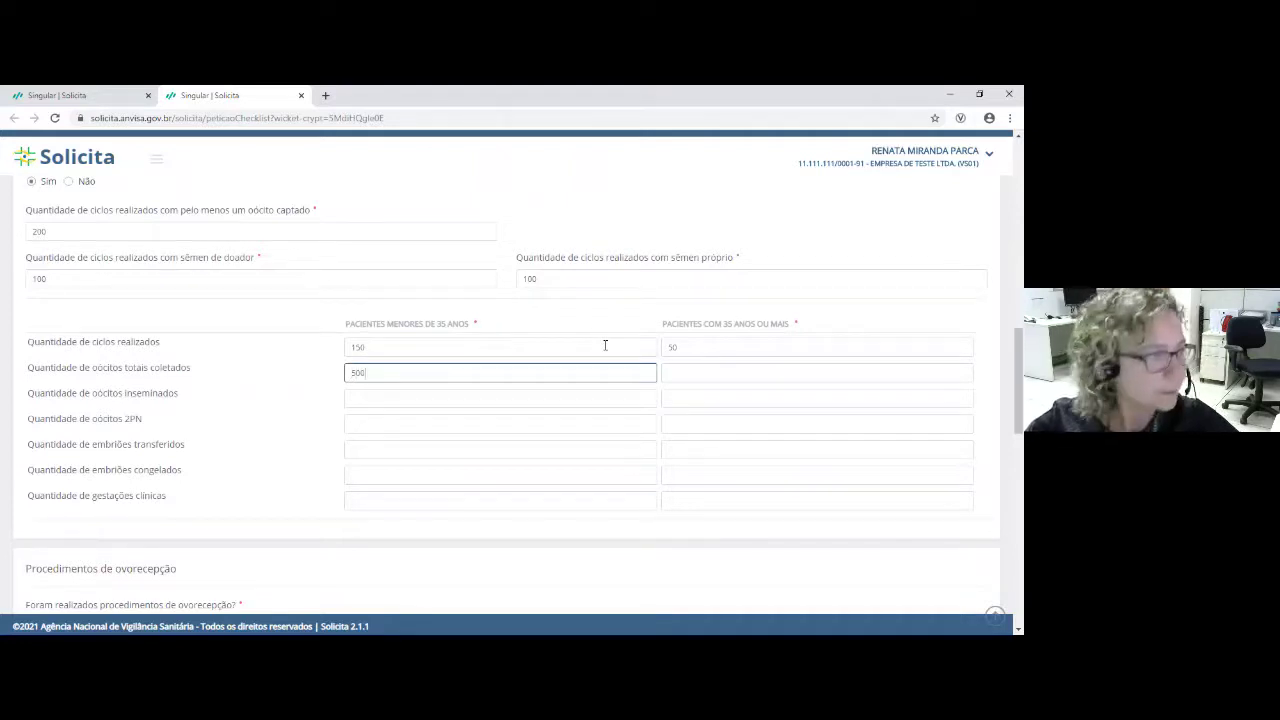
{"action": "left_click", "coordinate": [710, 370]}
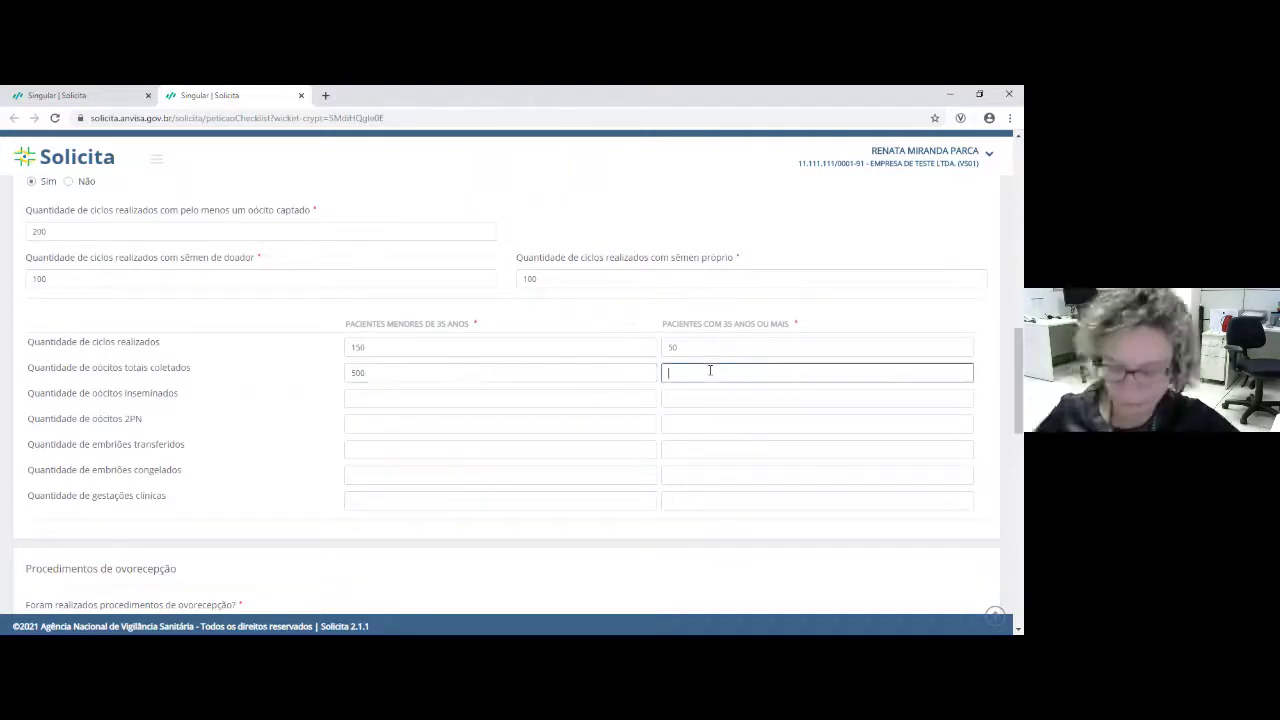
{"action": "type", "text": "150"}
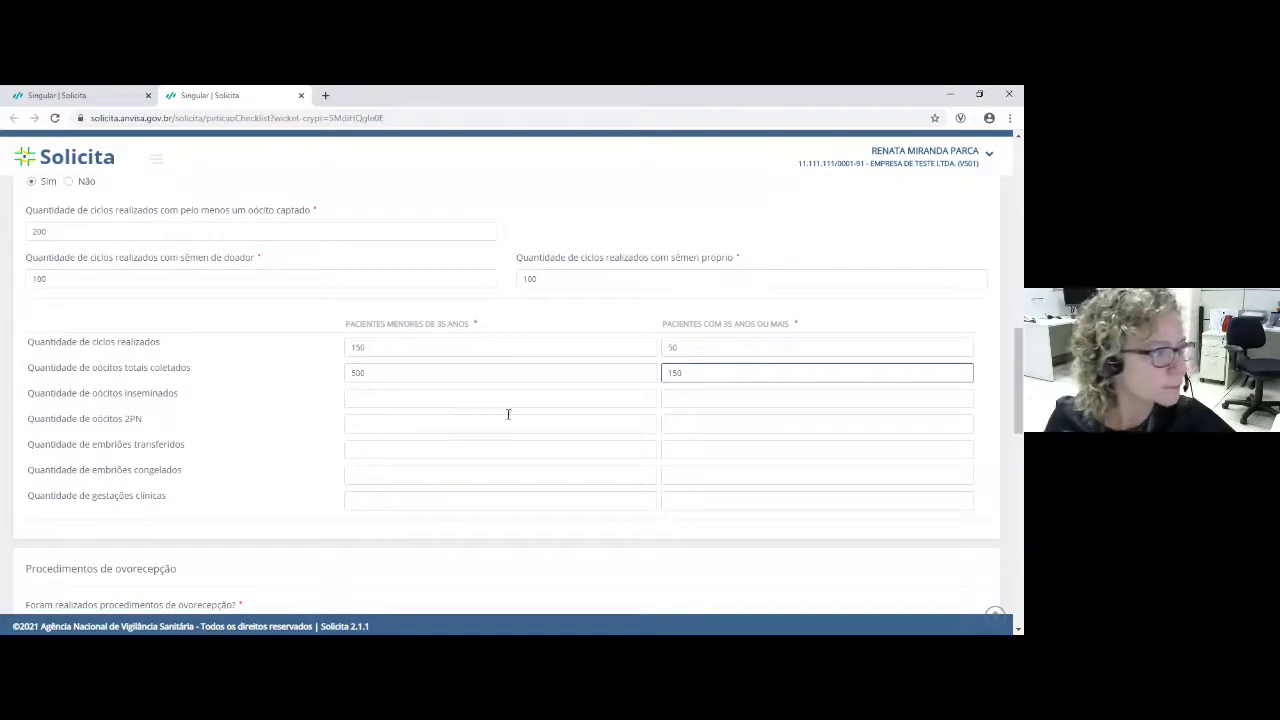
Step: Enter the FIV inseminated oocytes as 400 (under 35) and 100 (35 or more), and the 2PN oocytes as 350 and 75 respectively
{"action": "left_click", "coordinate": [425, 400]}
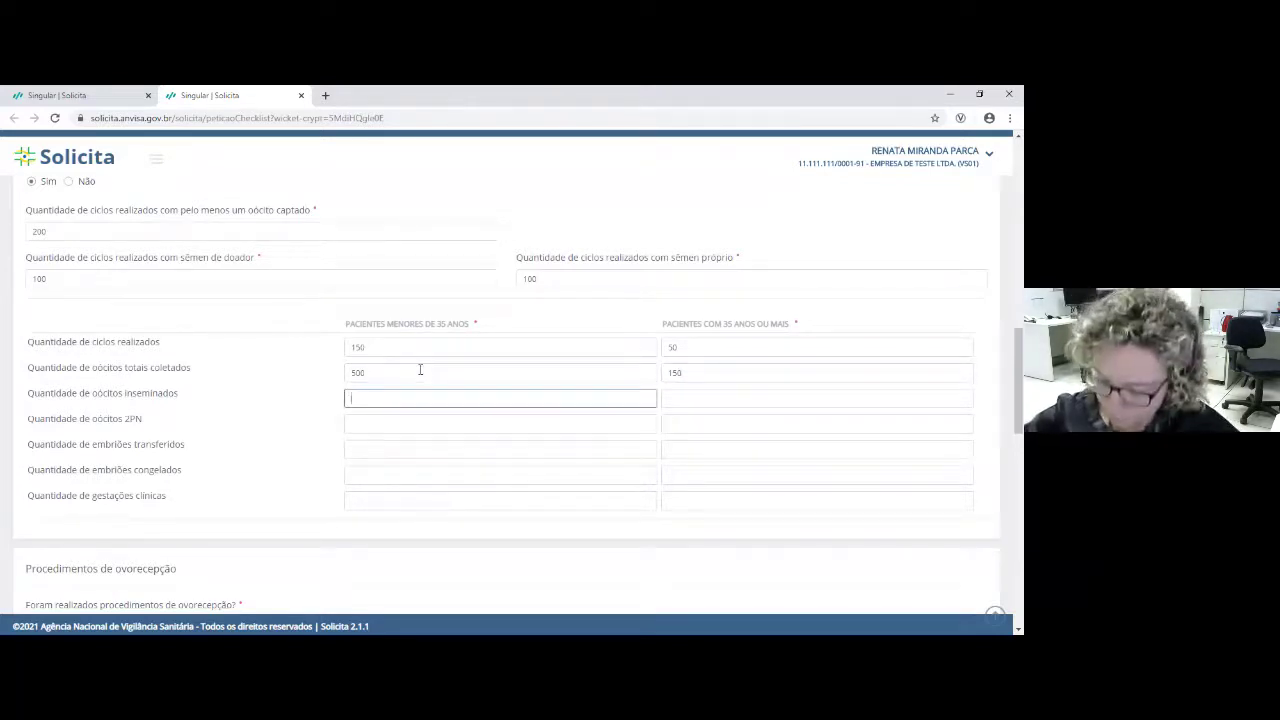
{"action": "type", "text": "400"}
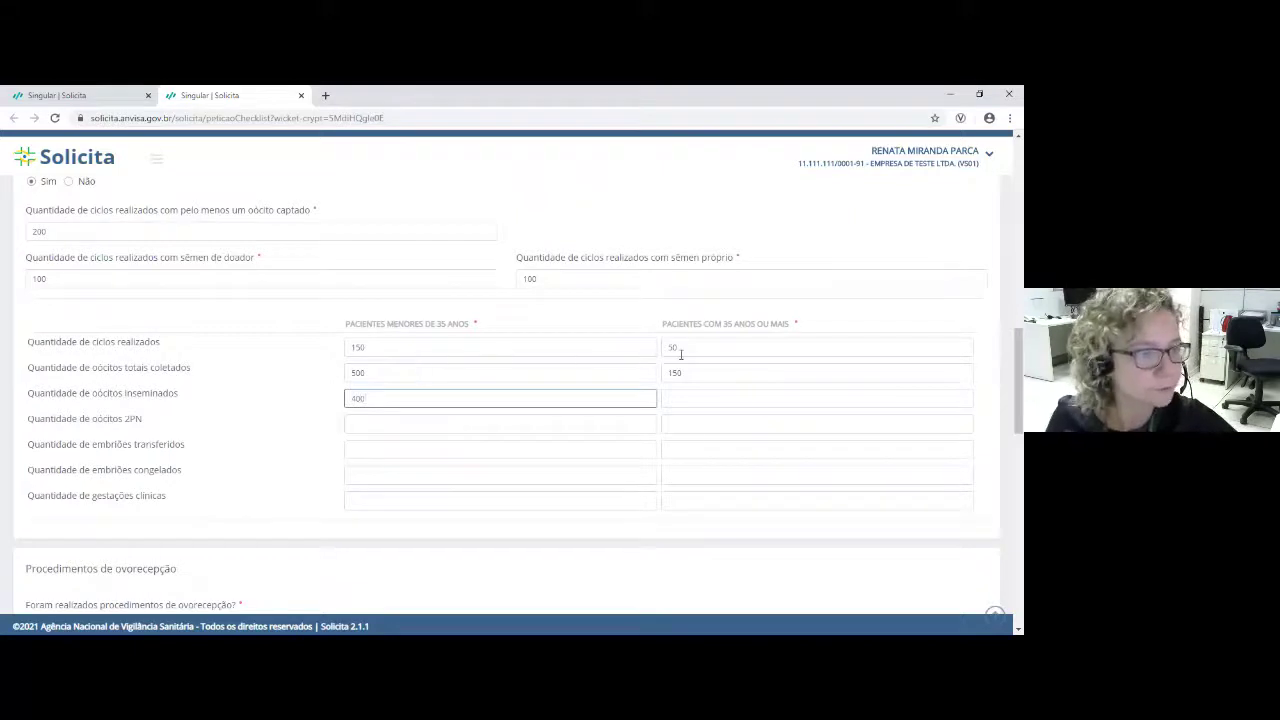
{"action": "left_click", "coordinate": [680, 398]}
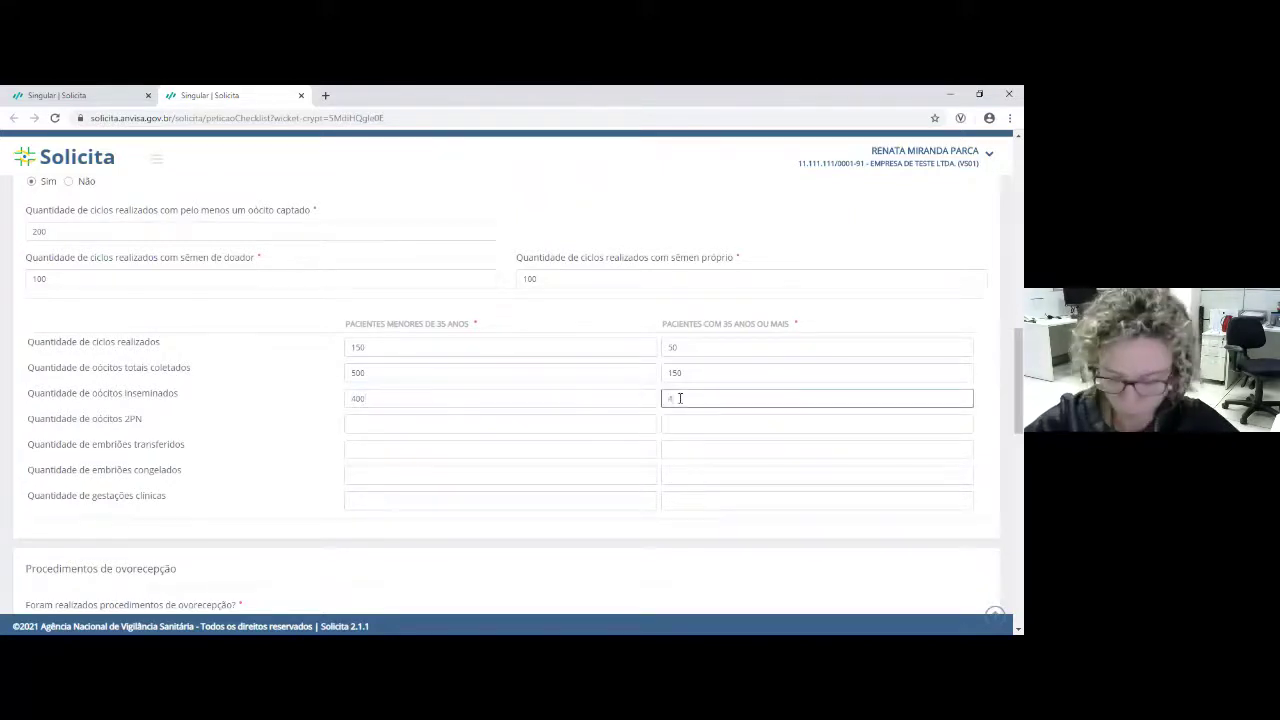
{"action": "type", "text": "100"}
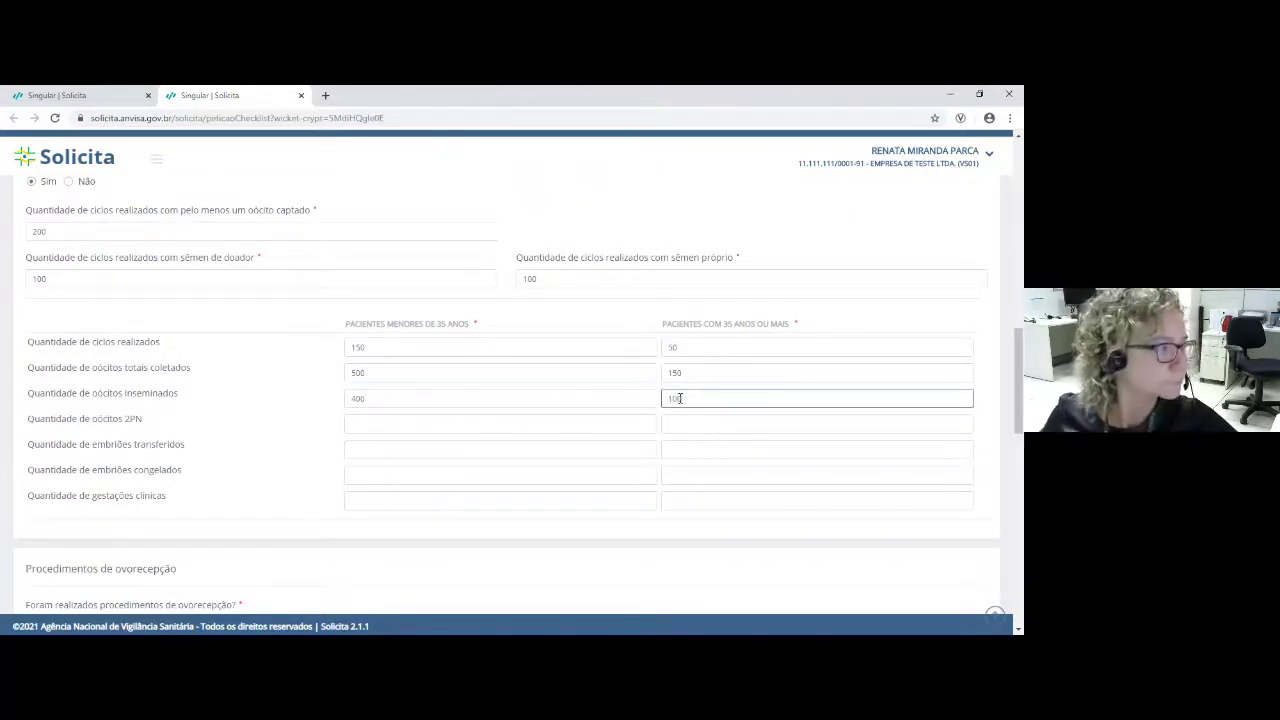
{"action": "left_click", "coordinate": [381, 426]}
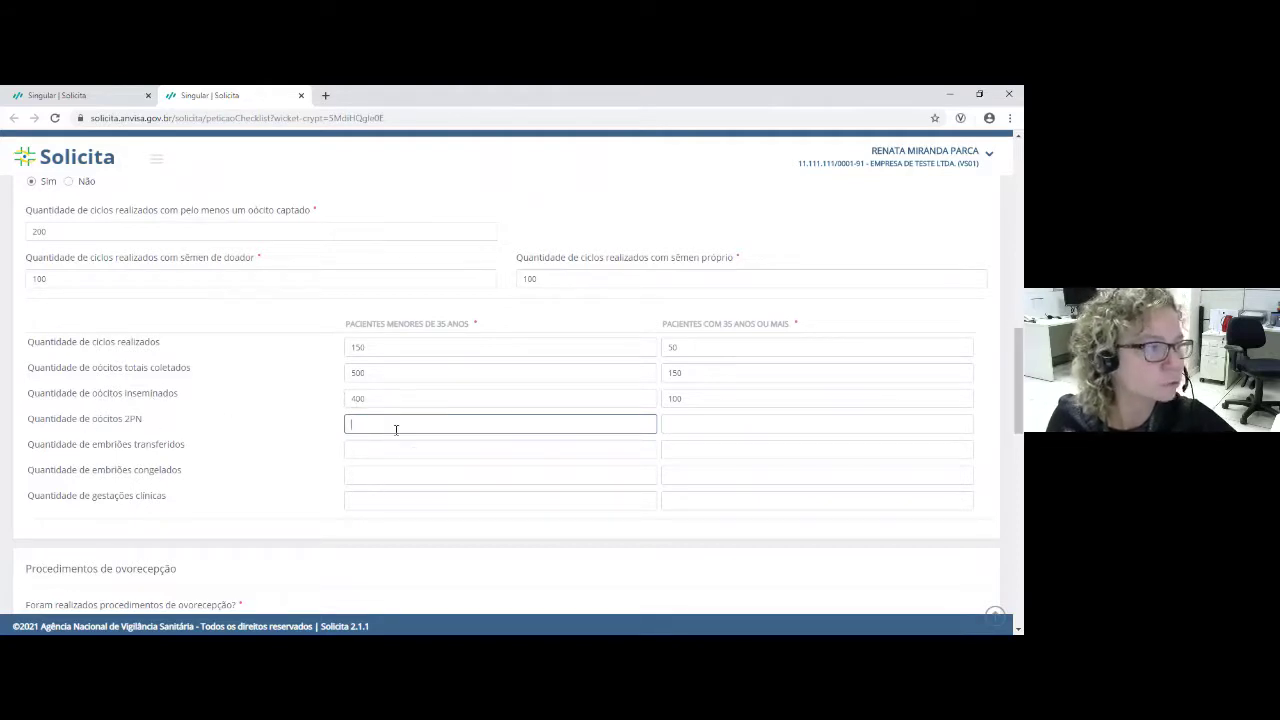
{"action": "type", "text": "350"}
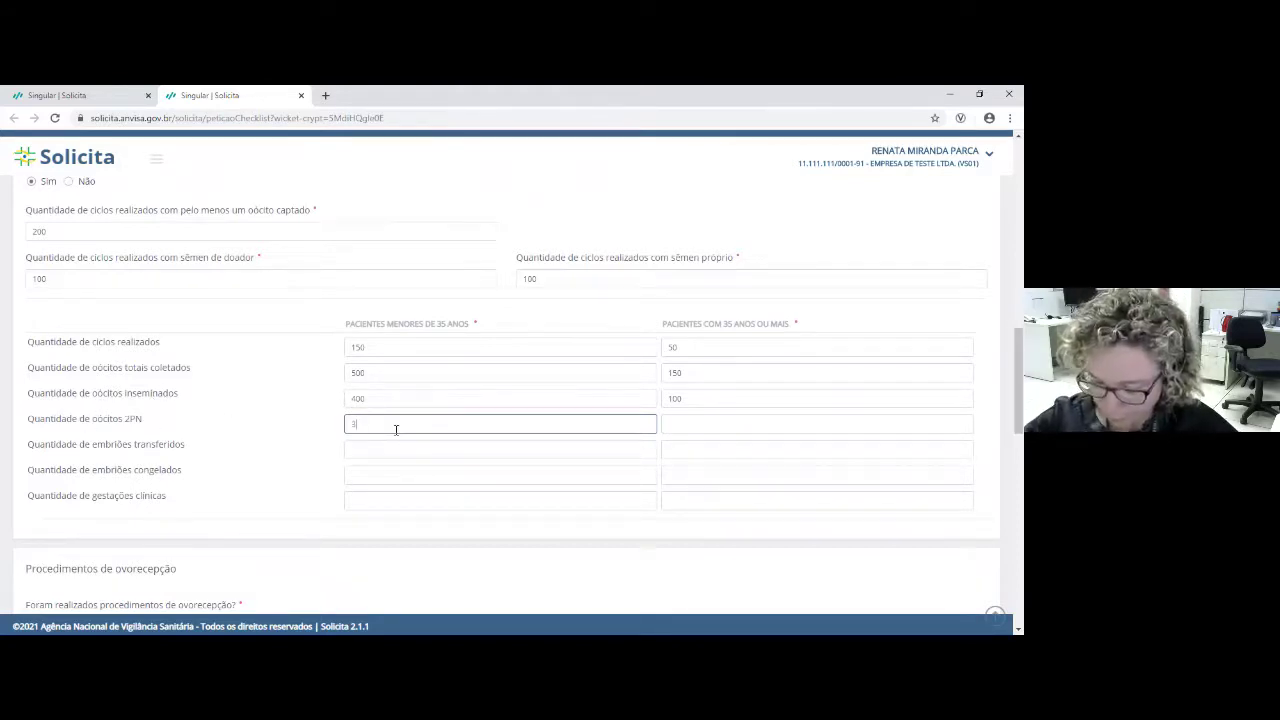
{"action": "left_click", "coordinate": [701, 429]}
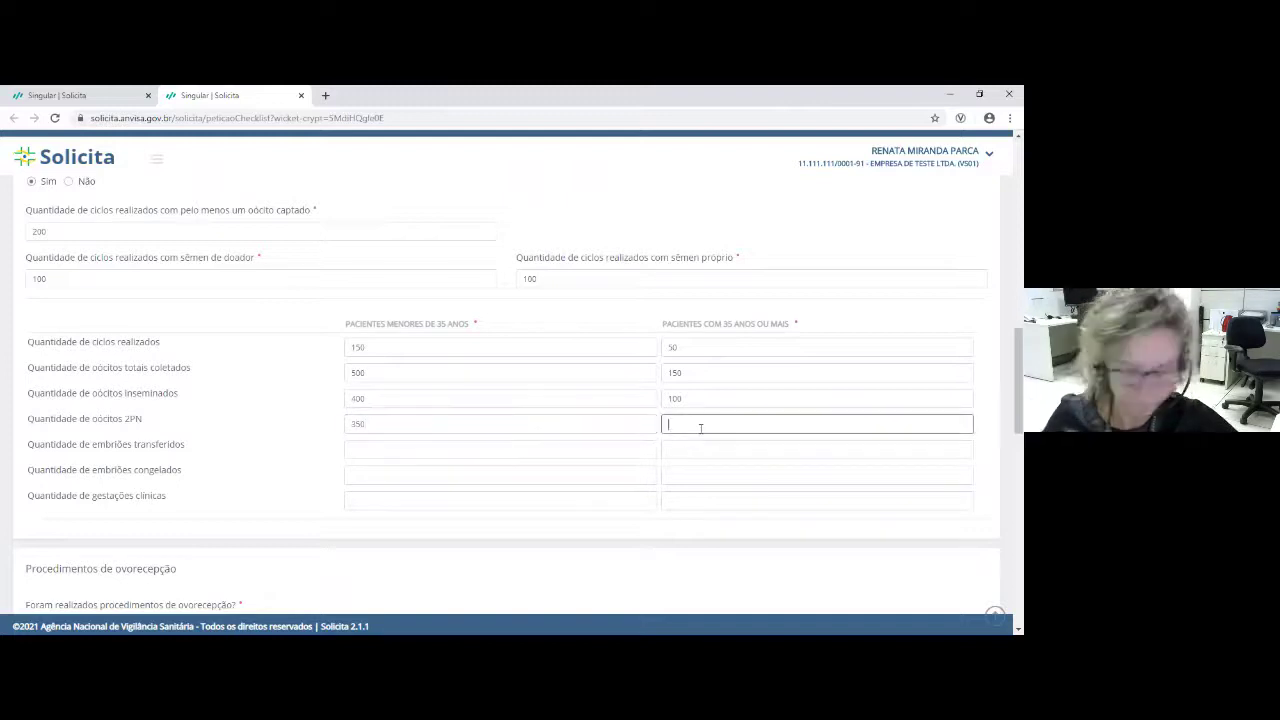
{"action": "type", "text": "75"}
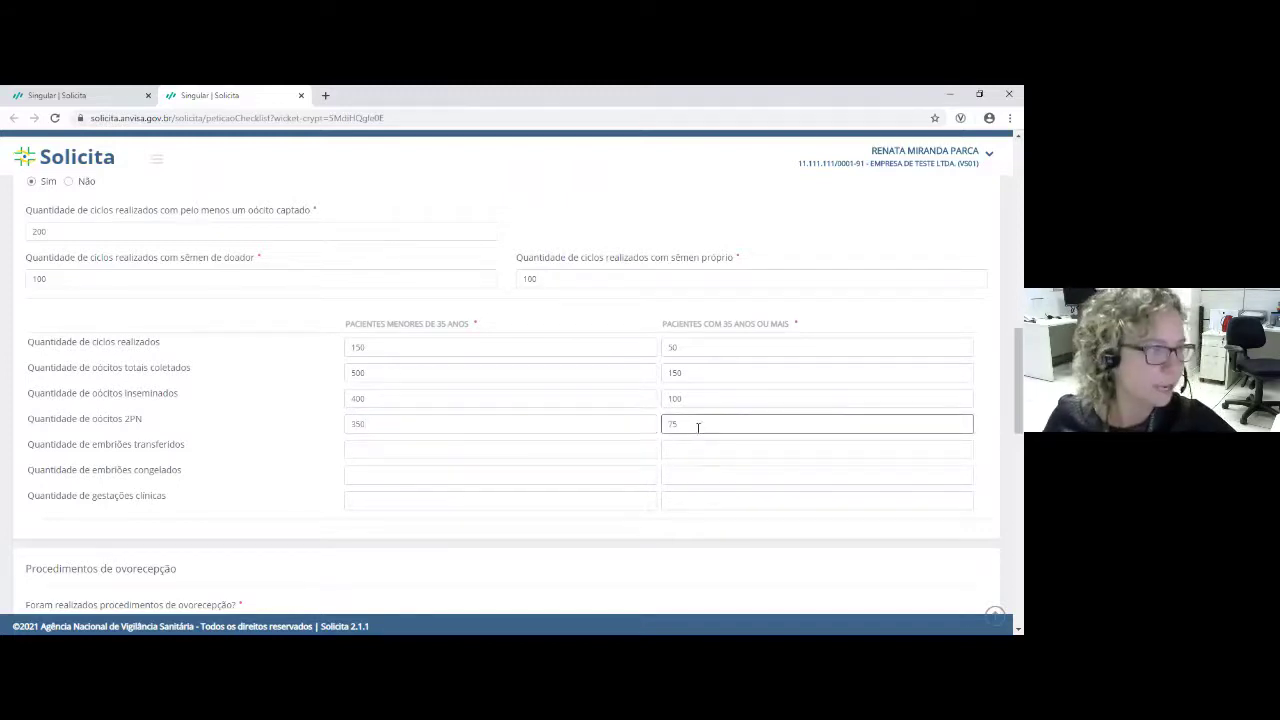
Step: Enter the FIV embryos transferred as 100 (under 35) and 50 (35 or more), and the frozen embryos as 100 and 25 respectively
{"action": "left_click", "coordinate": [517, 455]}
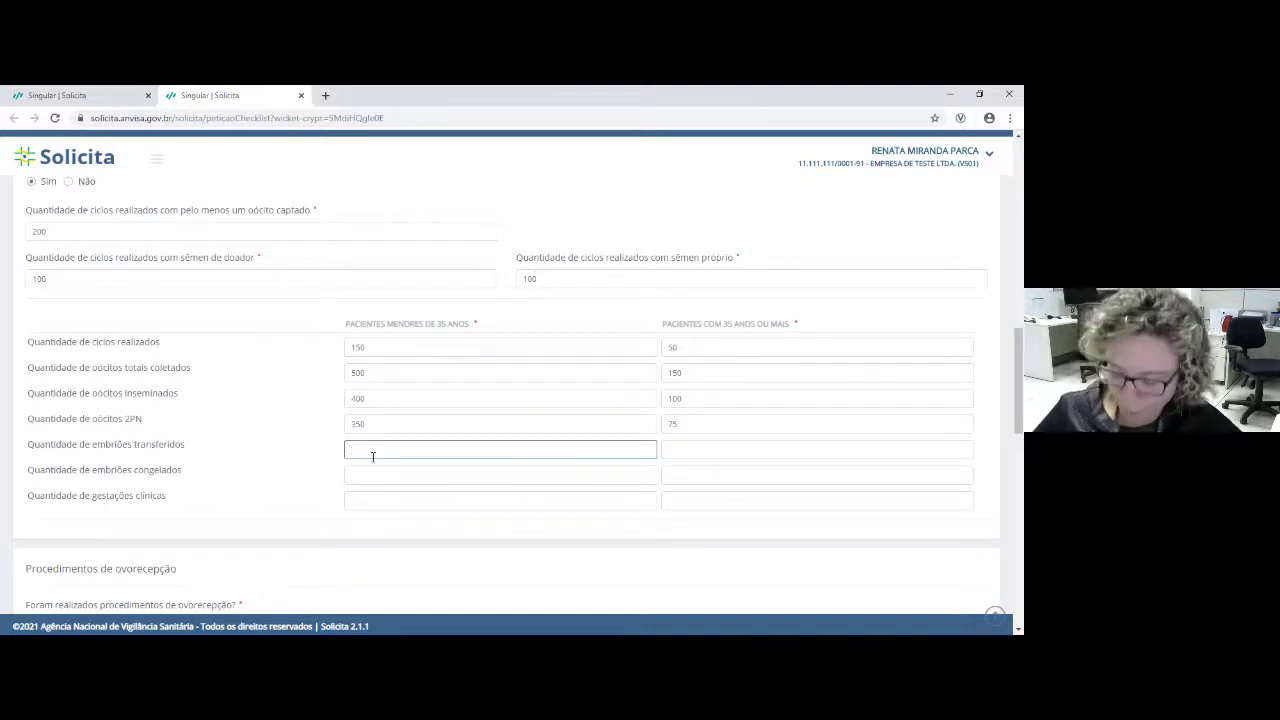
{"action": "type", "text": "100"}
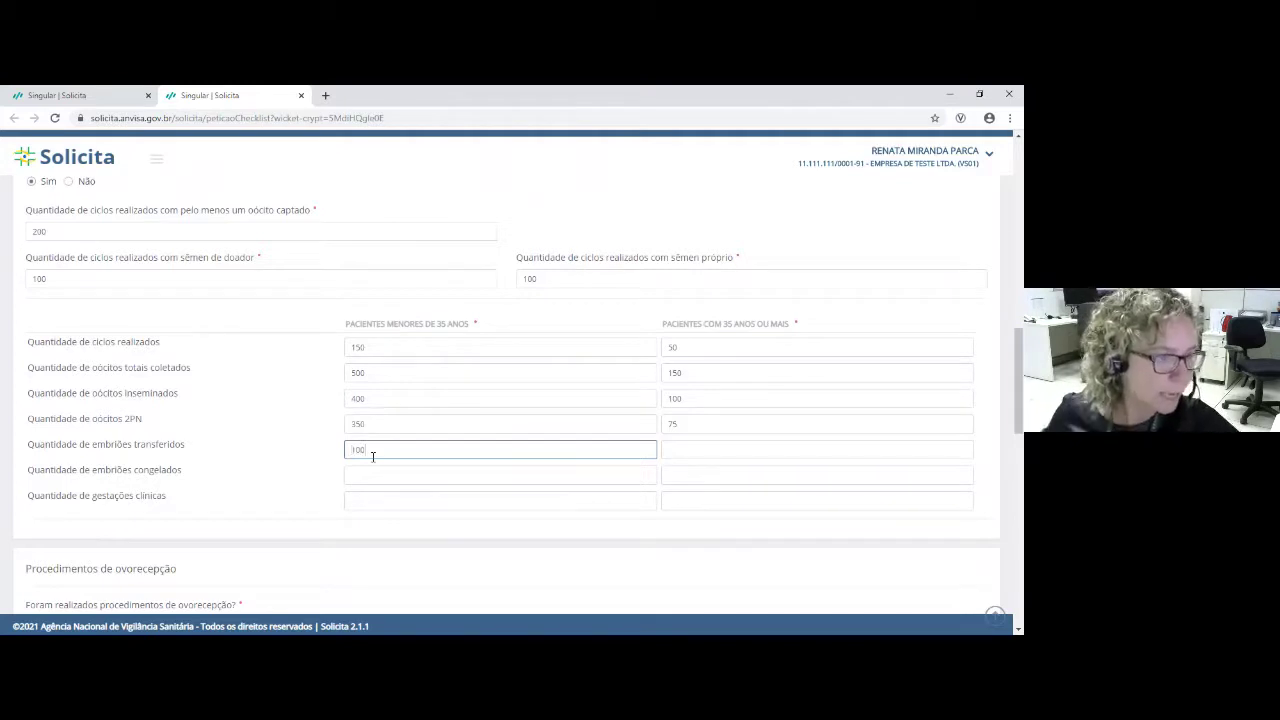
{"action": "left_click", "coordinate": [763, 455]}
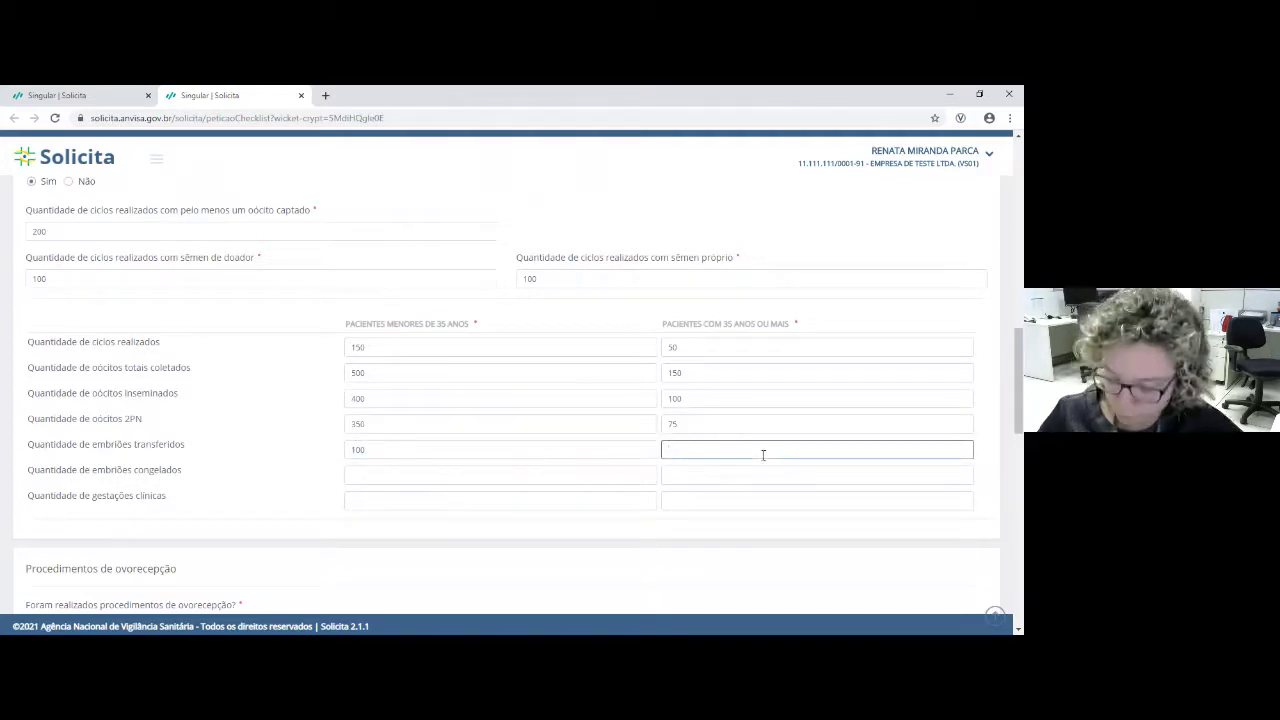
{"action": "type", "text": "500"}
{"action": "key", "text": "BackSpace"}
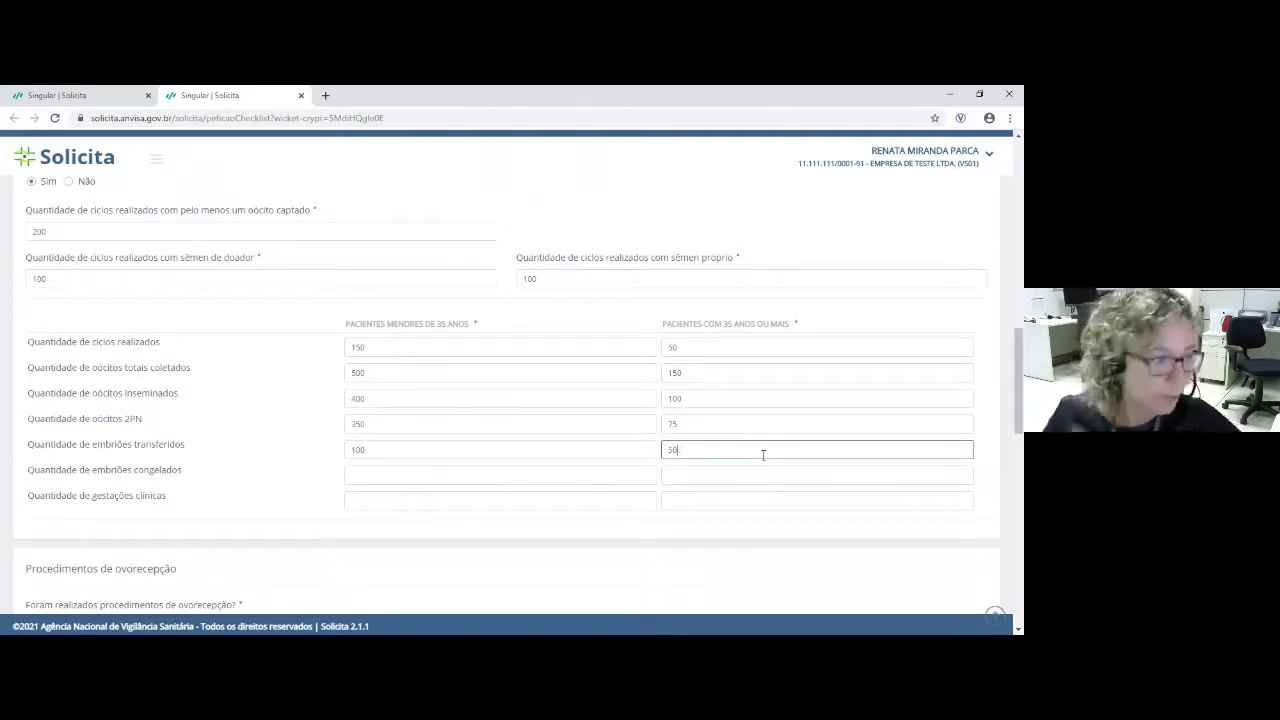
{"action": "left_click", "coordinate": [475, 477]}
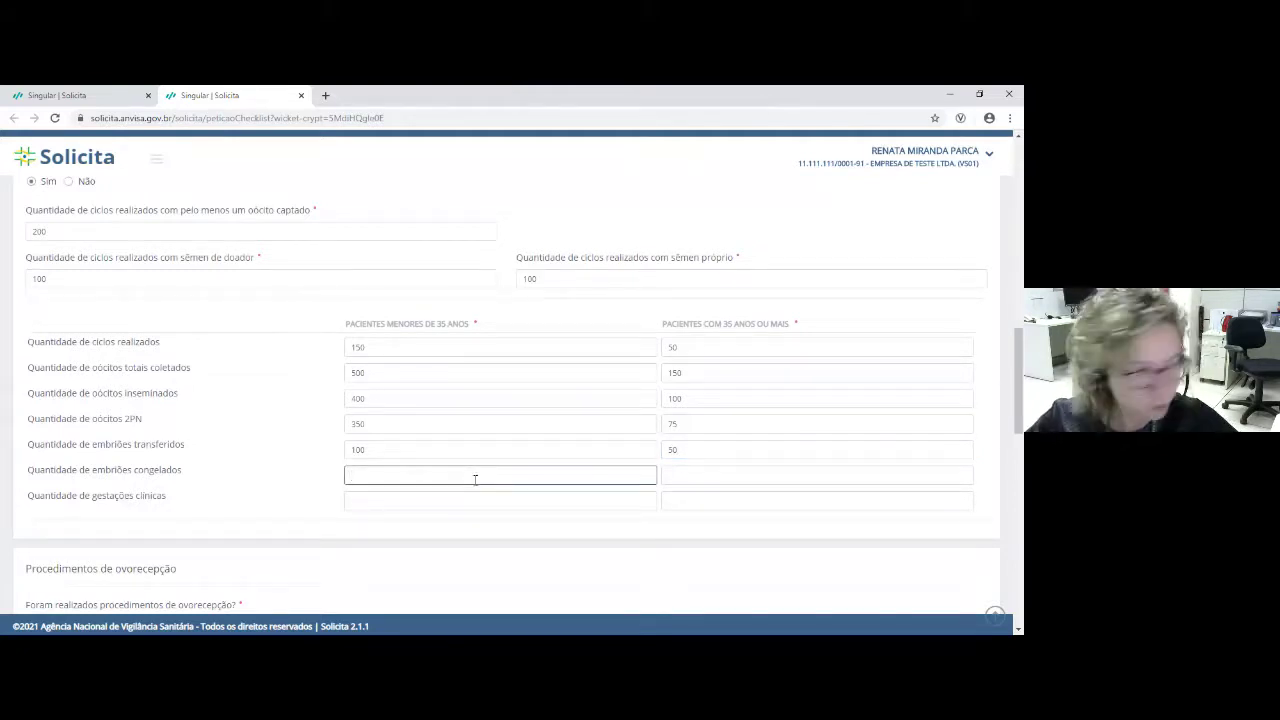
{"action": "type", "text": "100"}
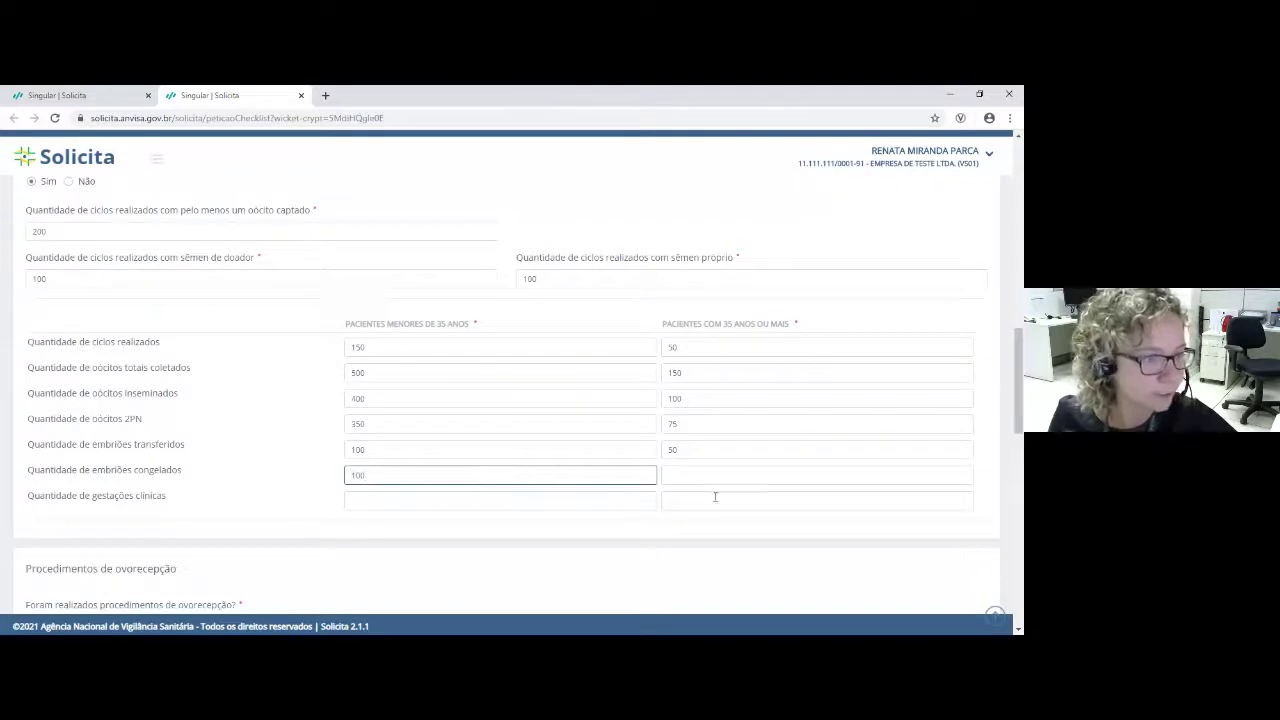
{"action": "left_click", "coordinate": [693, 476]}
{"action": "type", "text": "25"}
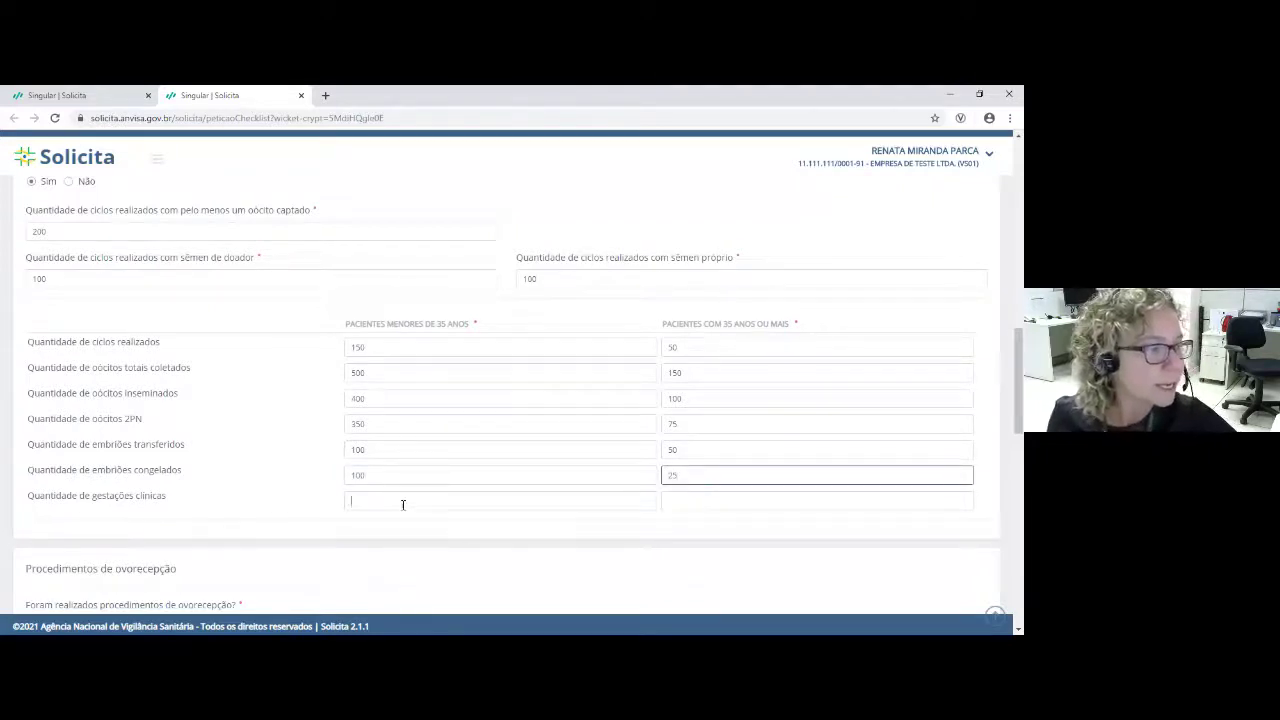
Step: Enter the FIV clinical pregnancies: 35 for patients under 35 and 10 for patients aged 35 or more
{"action": "left_click", "coordinate": [403, 504]}
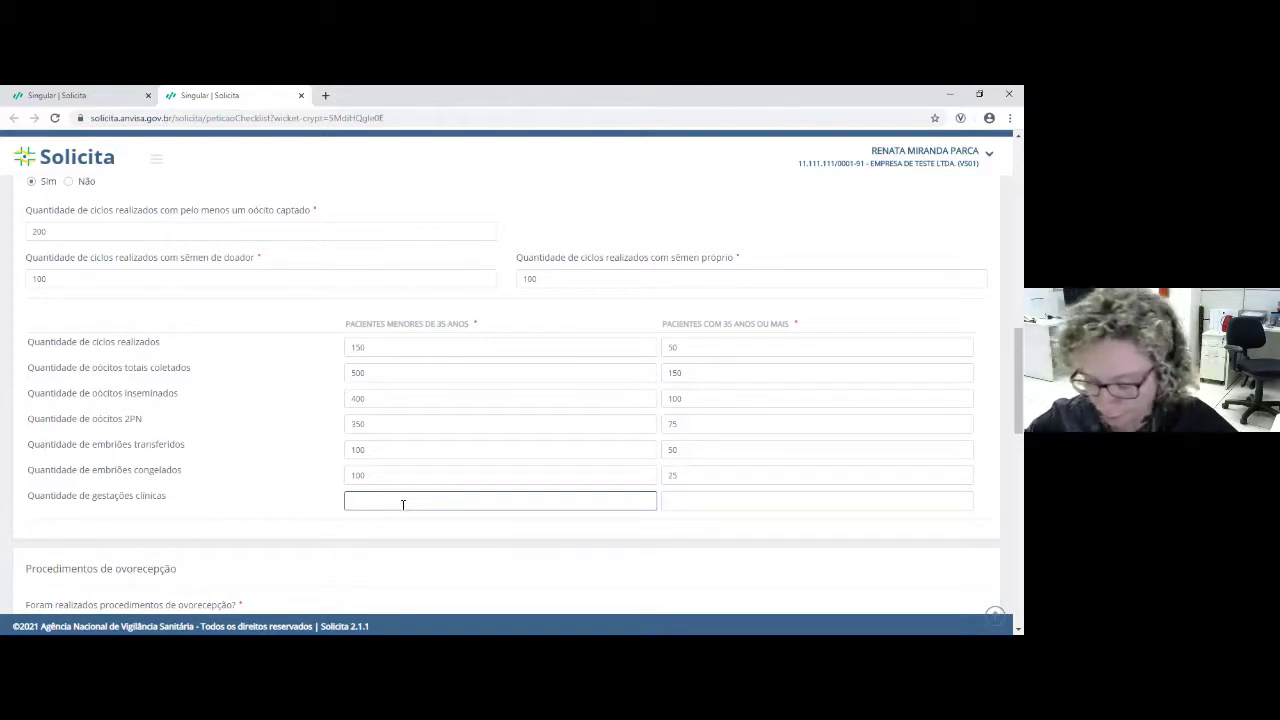
{"action": "type", "text": "35"}
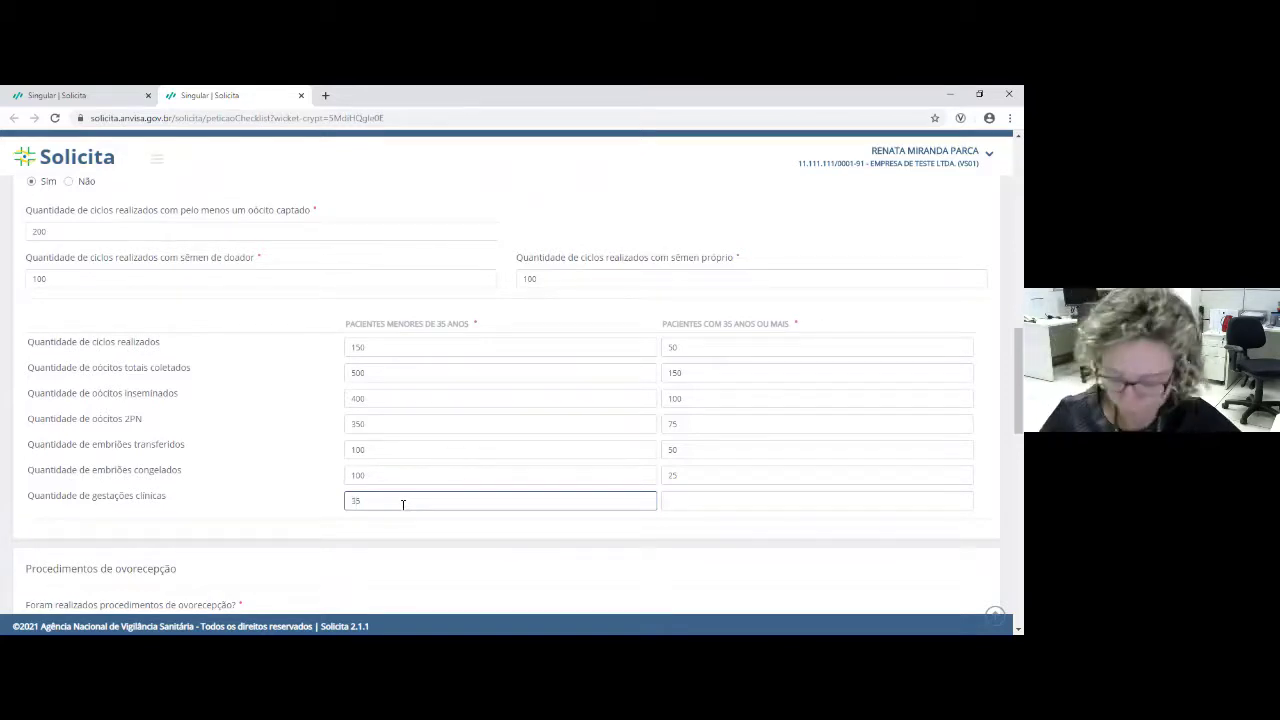
{"action": "left_click", "coordinate": [698, 505]}
{"action": "type", "text": "10"}
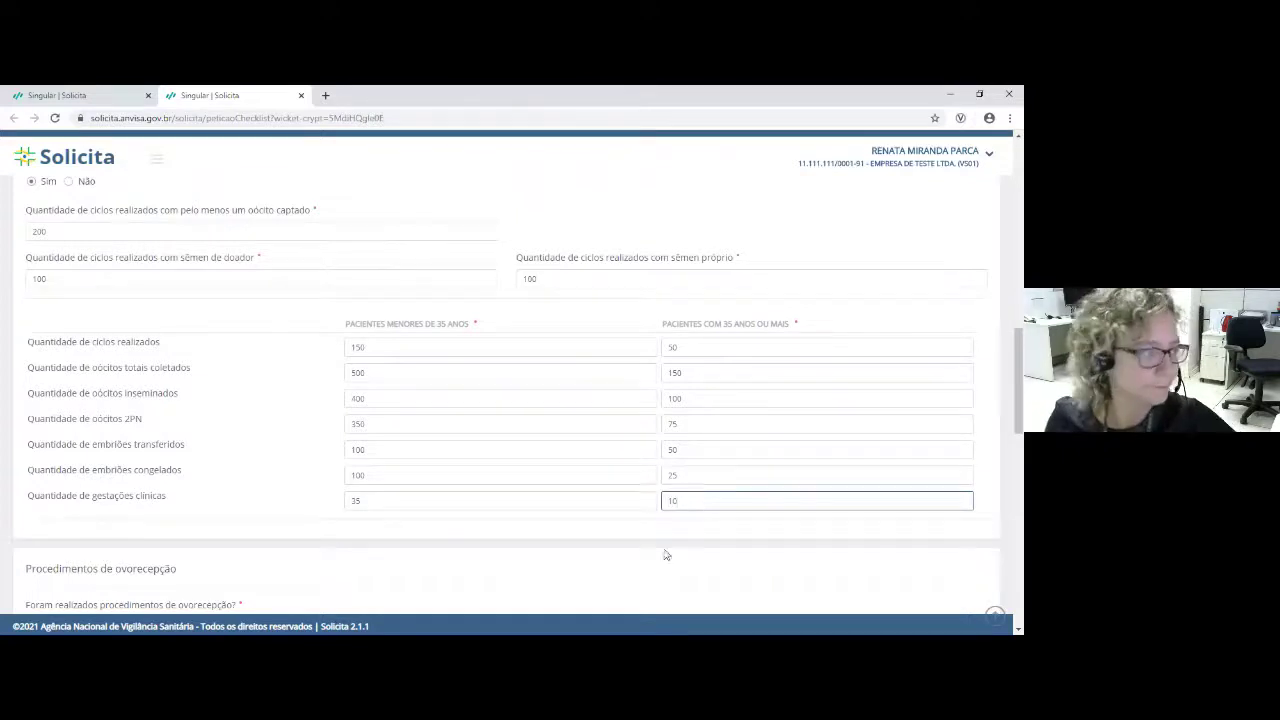
{"action": "left_click", "coordinate": [652, 542]}
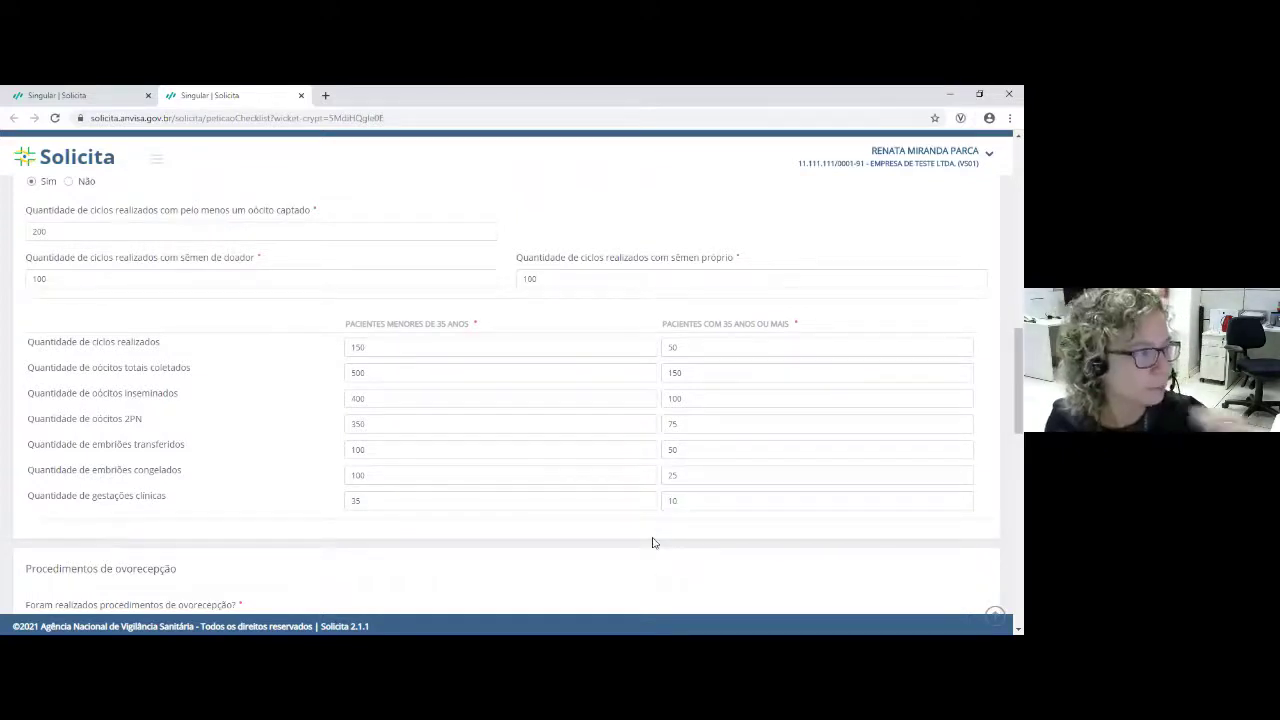
Step: Declare that ovorecepção procedures were performed, including with fresh oocytes, and enter 50 fresh oocytes
{"action": "scroll", "coordinate": [640, 480], "scroll_direction": "down", "scroll_amount": 3}
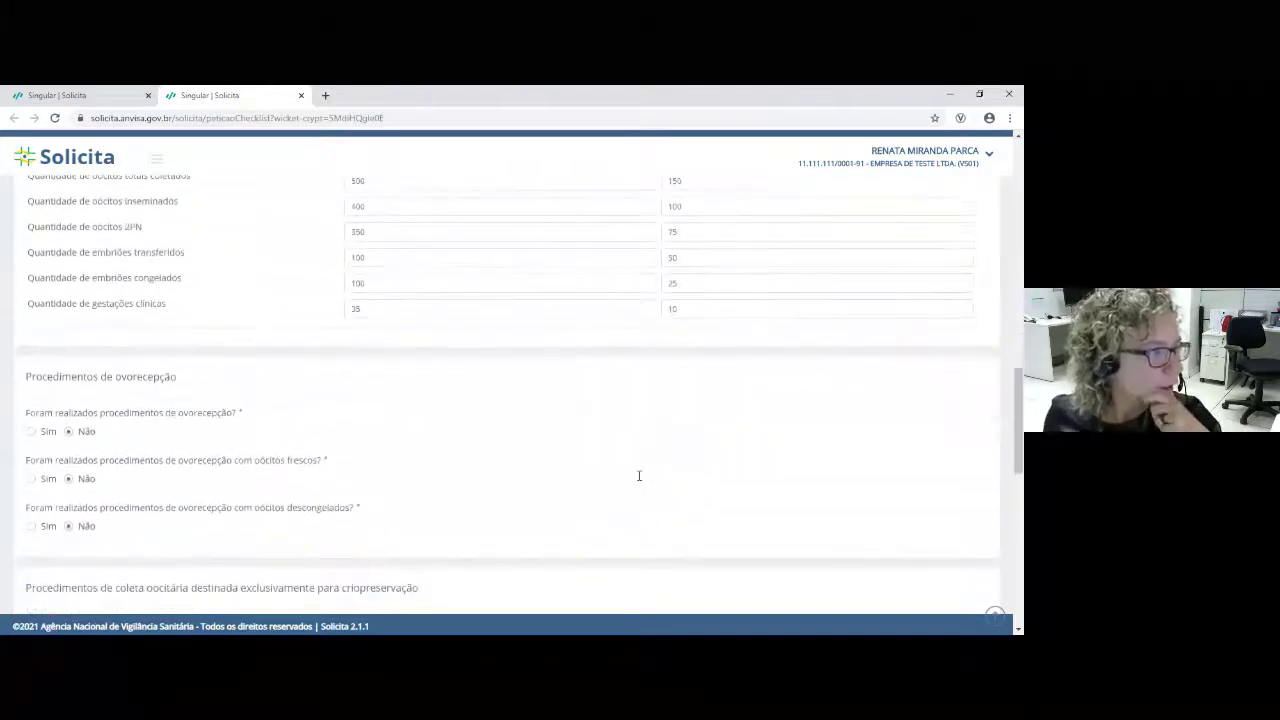
{"action": "scroll", "coordinate": [640, 477], "scroll_direction": "down", "scroll_amount": 1}
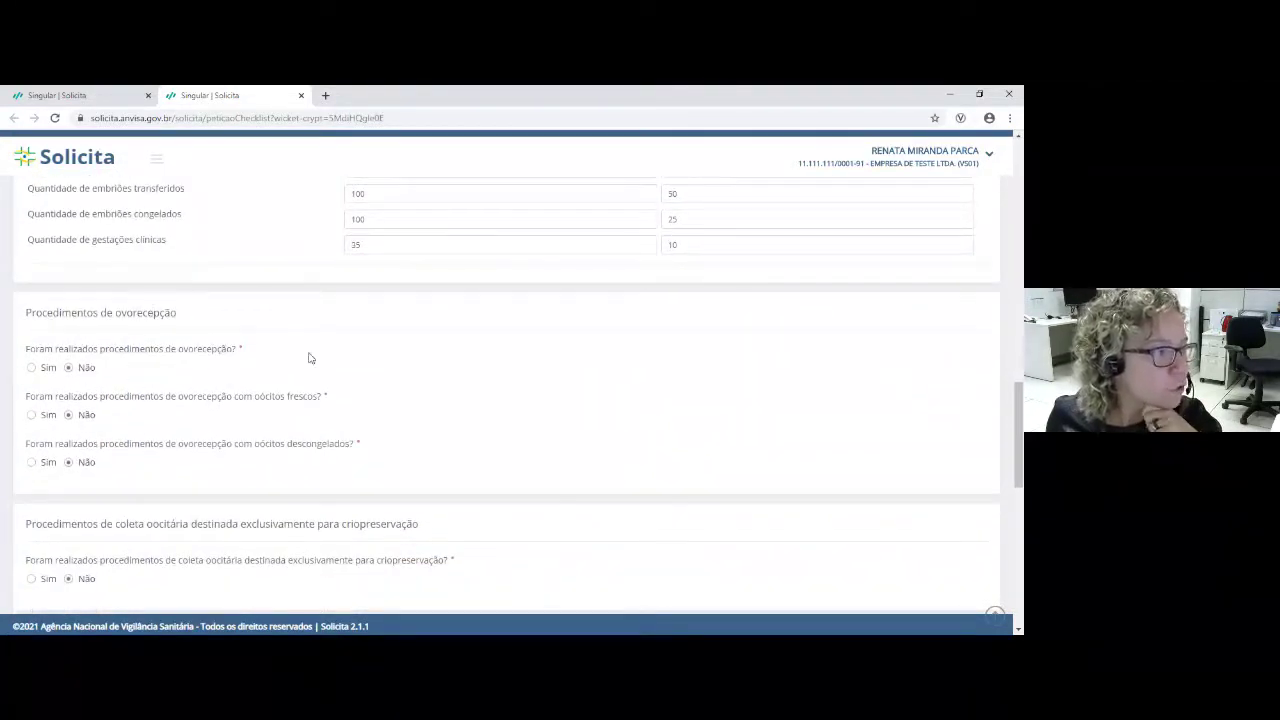
{"action": "left_click", "coordinate": [33, 369]}
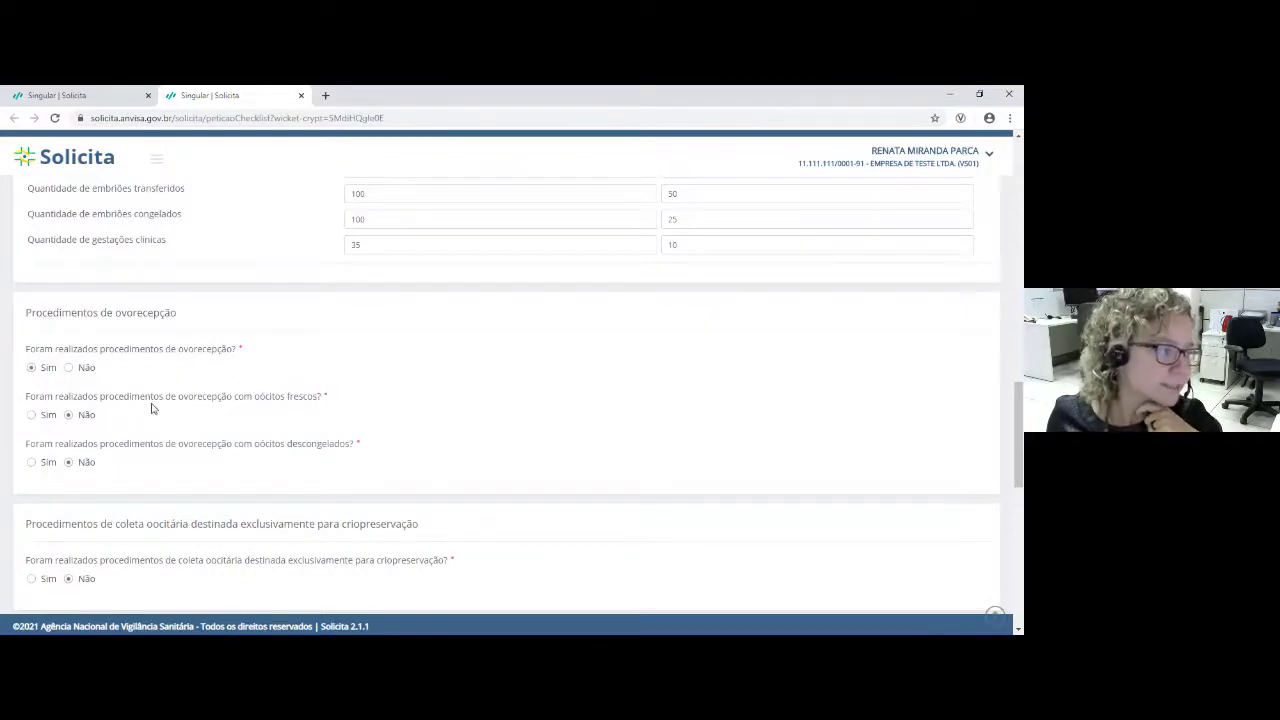
{"action": "left_click", "coordinate": [31, 415]}
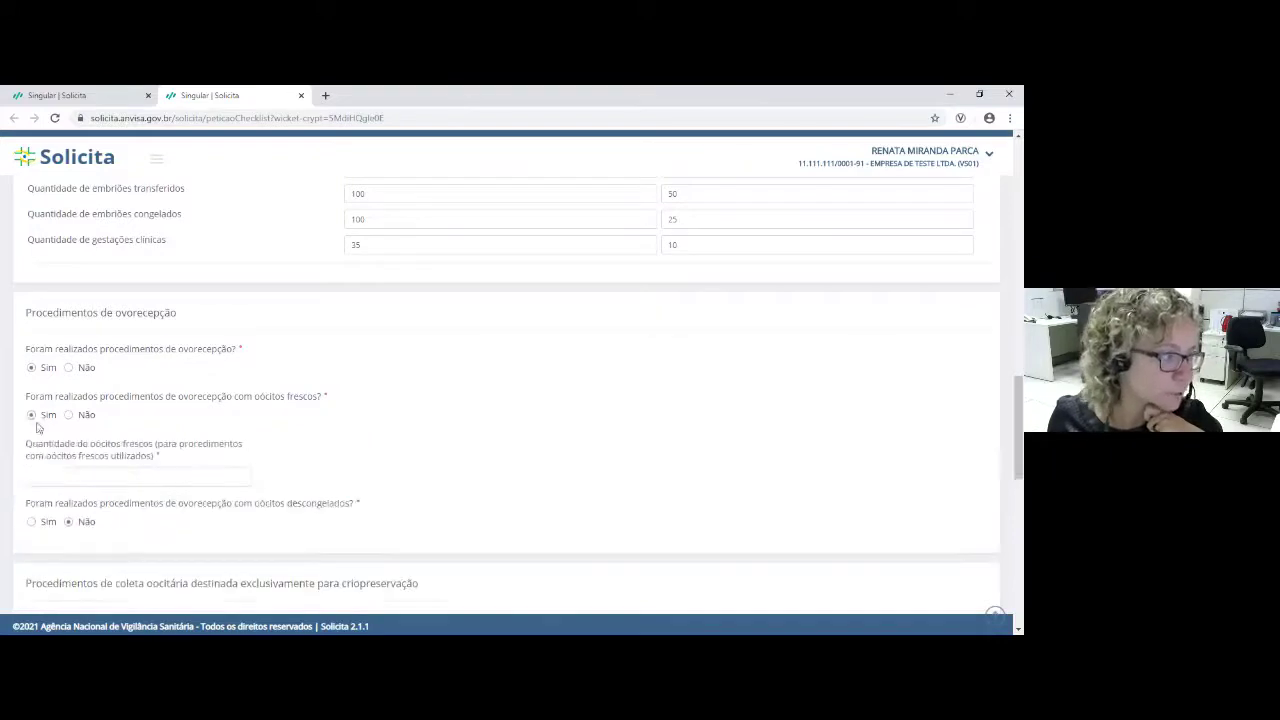
{"action": "left_click", "coordinate": [106, 480]}
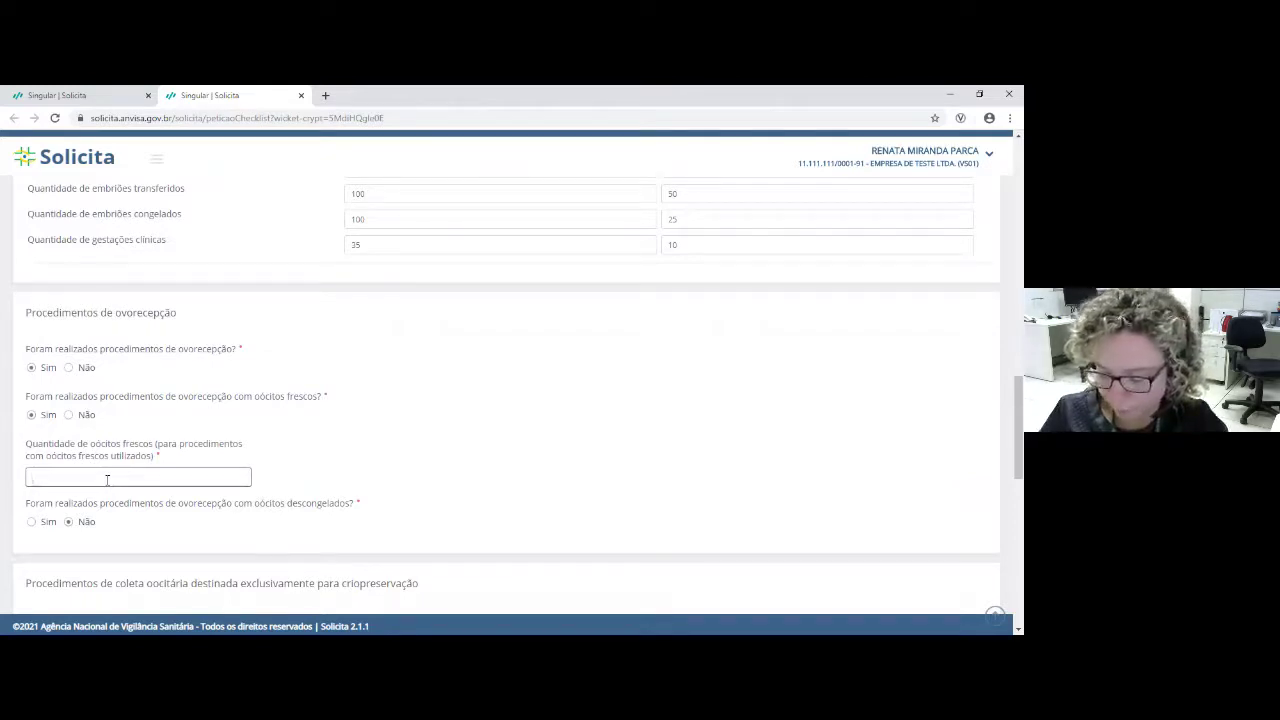
{"action": "type", "text": "50"}
Step: Declare that ovorecepção procedures with thawed oocytes (oócitos descongelados) were performed and enter 25 thawed oocytes
{"action": "scroll", "coordinate": [107, 480], "scroll_direction": "down", "scroll_amount": 1}
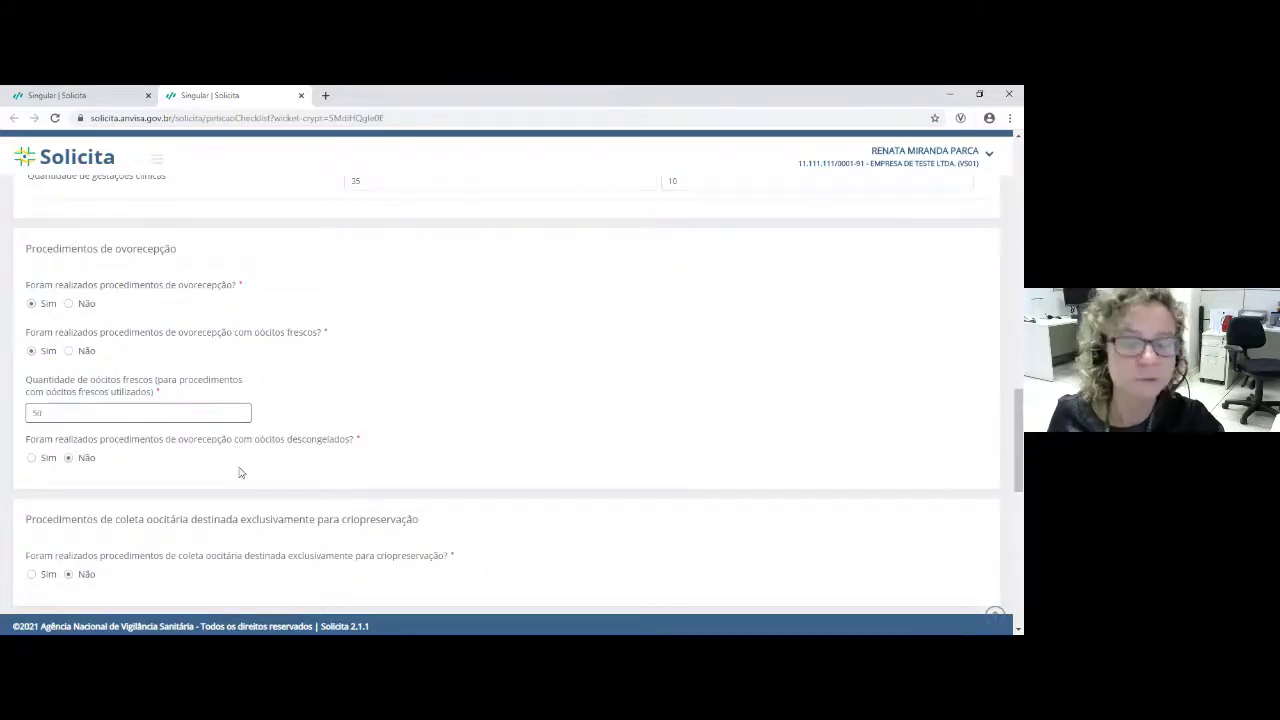
{"action": "left_click", "coordinate": [33, 459]}
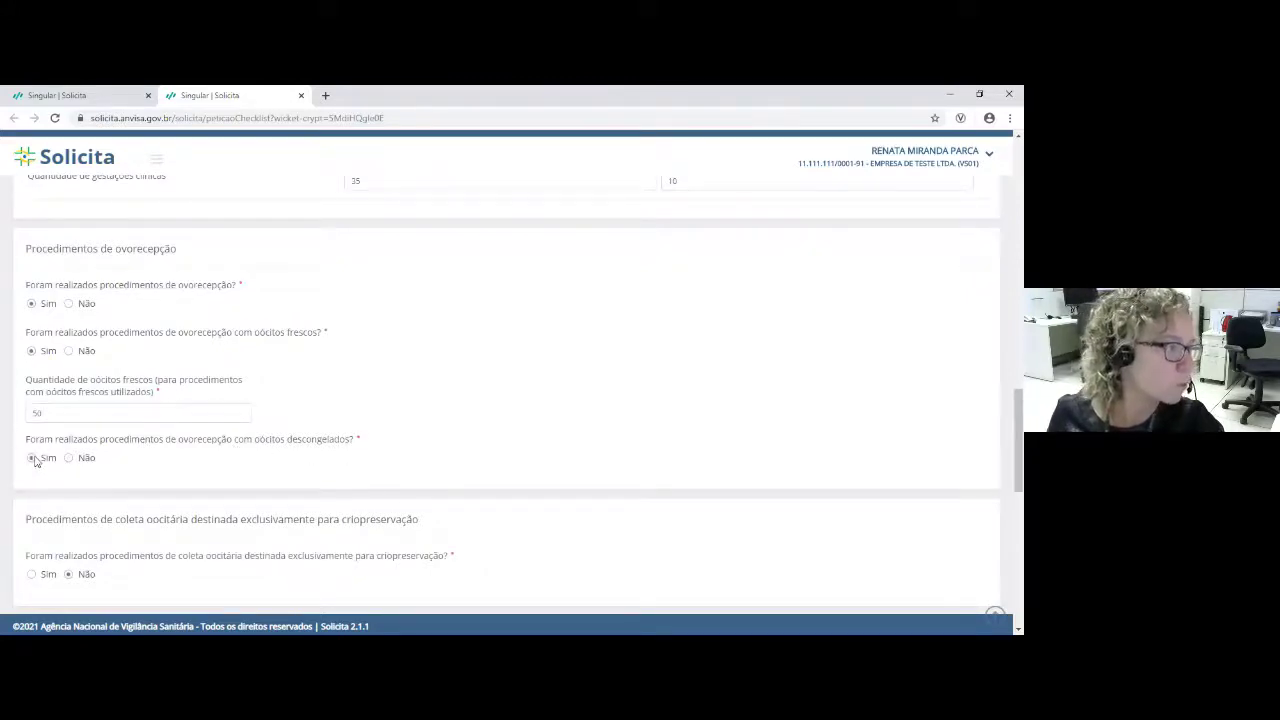
{"action": "scroll", "coordinate": [215, 527], "scroll_direction": "down", "scroll_amount": 1}
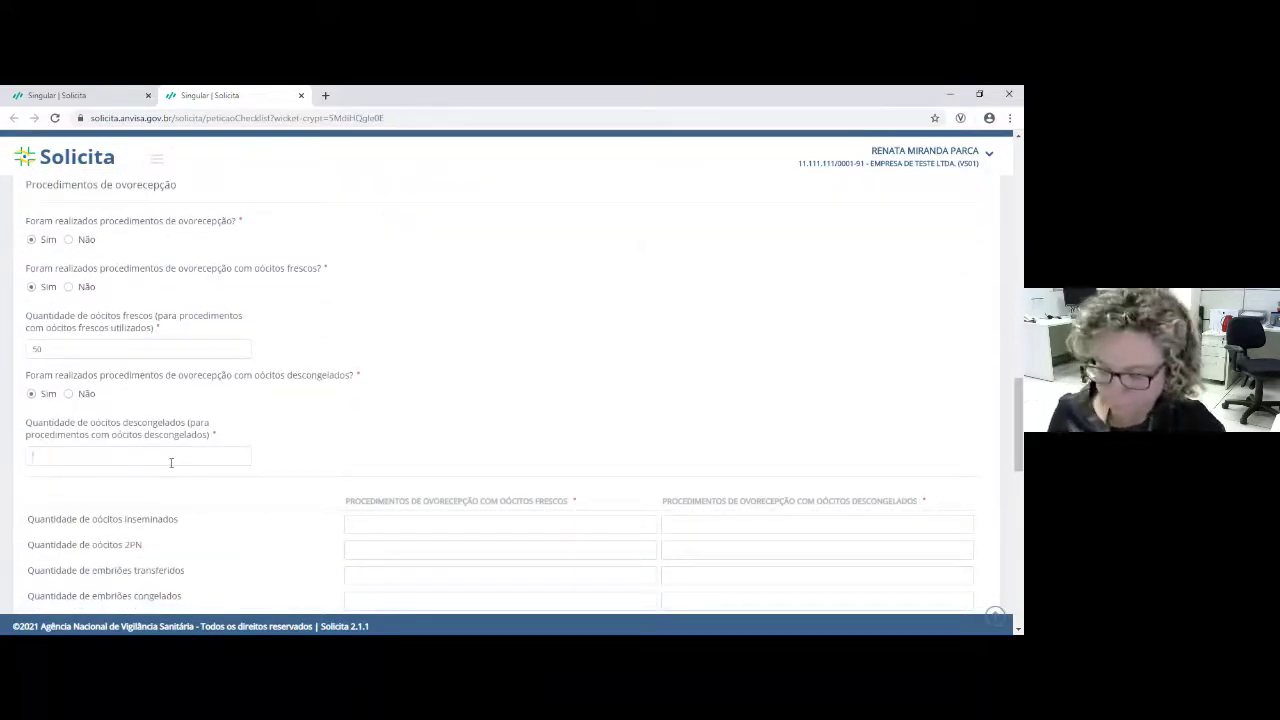
{"action": "left_click", "coordinate": [171, 462]}
{"action": "type", "text": "25"}
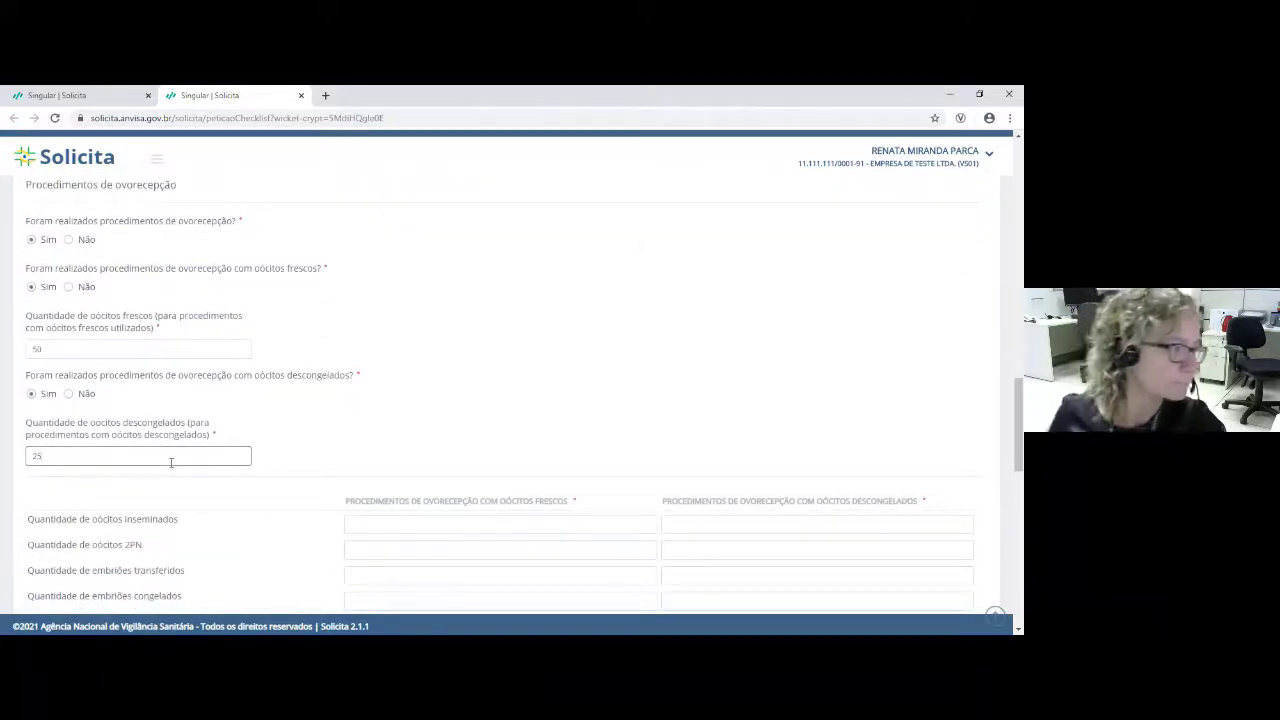
Step: Enter the ovorecepção inseminated oocytes: 50 for fresh-oocyte procedures and 25 for thawed-oocyte procedures
{"action": "left_click", "coordinate": [428, 466]}
{"action": "scroll", "coordinate": [428, 466], "scroll_direction": "down", "scroll_amount": 1}
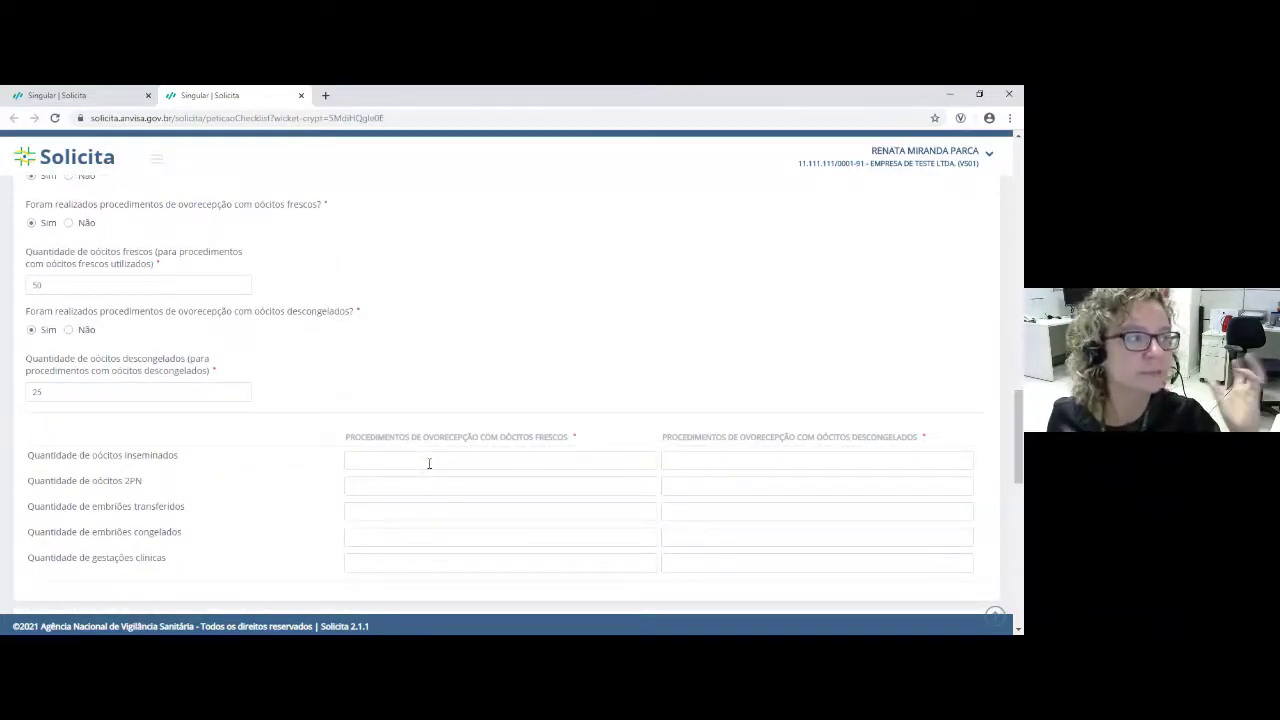
{"action": "scroll", "coordinate": [429, 463], "scroll_direction": "down", "scroll_amount": 1}
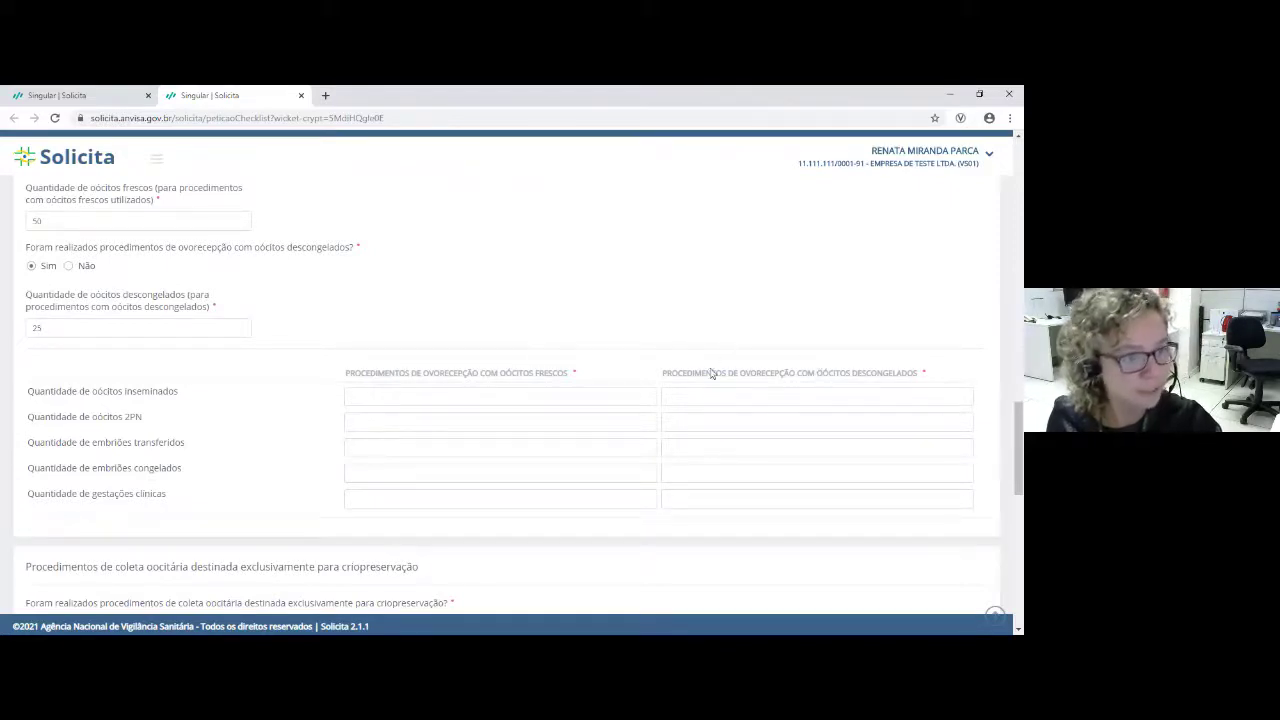
{"action": "left_click", "coordinate": [500, 397]}
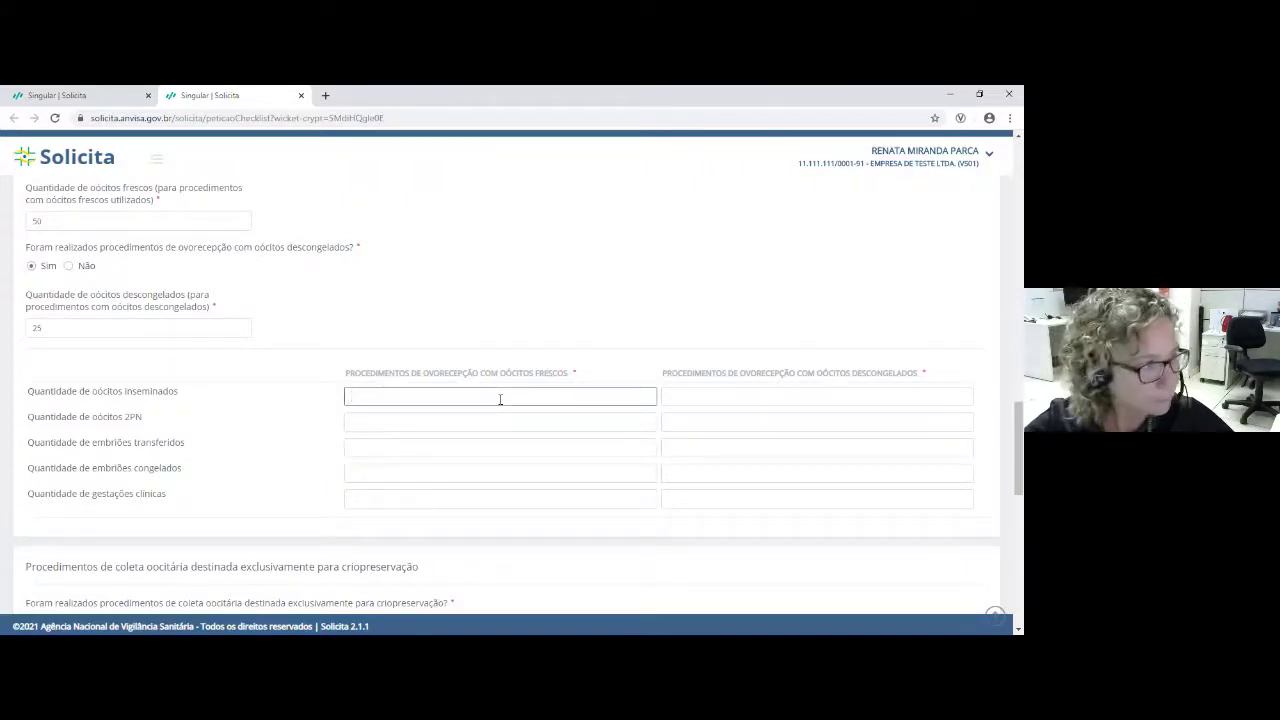
{"action": "type", "text": "5"}
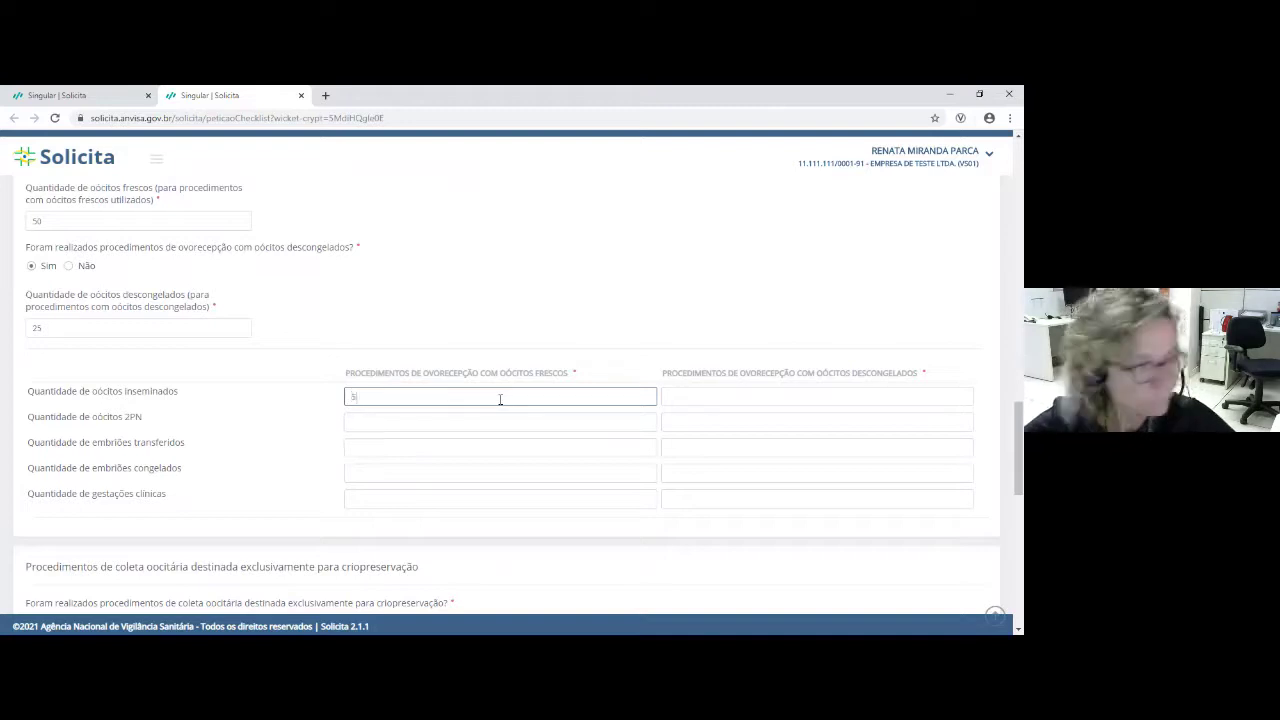
{"action": "type", "text": "0"}
{"action": "left_click", "coordinate": [721, 397]}
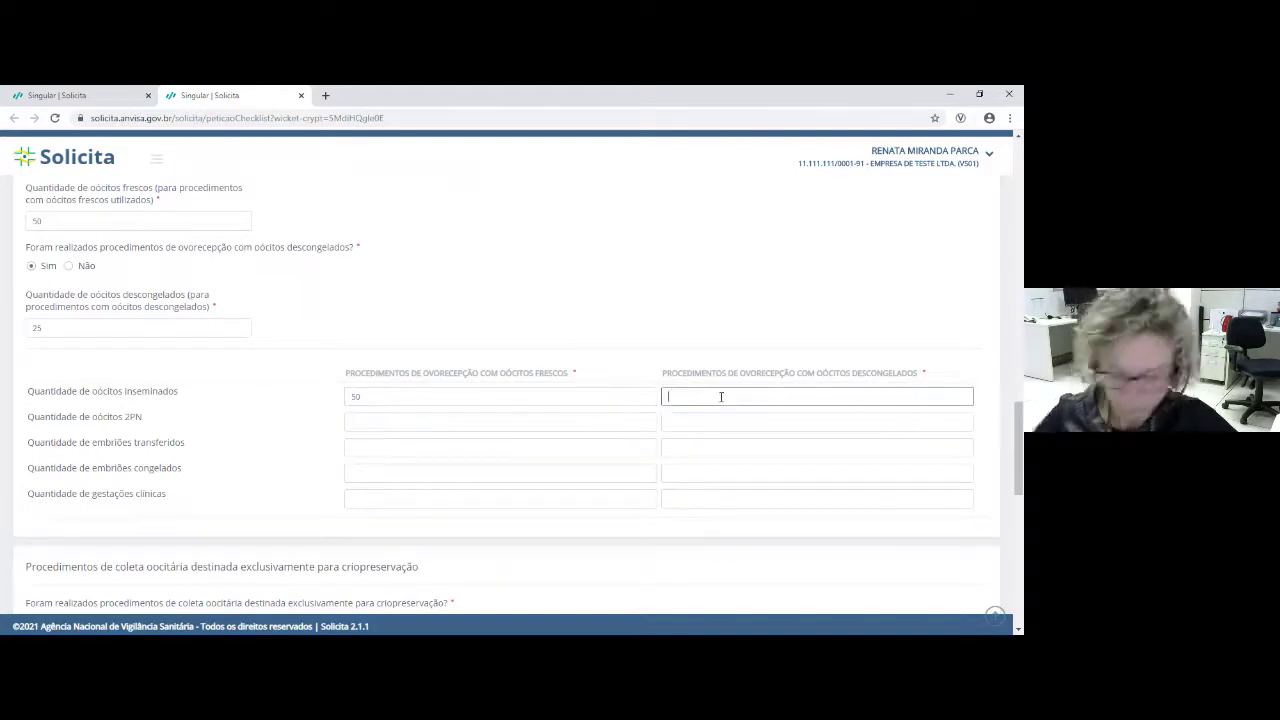
{"action": "type", "text": "25"}
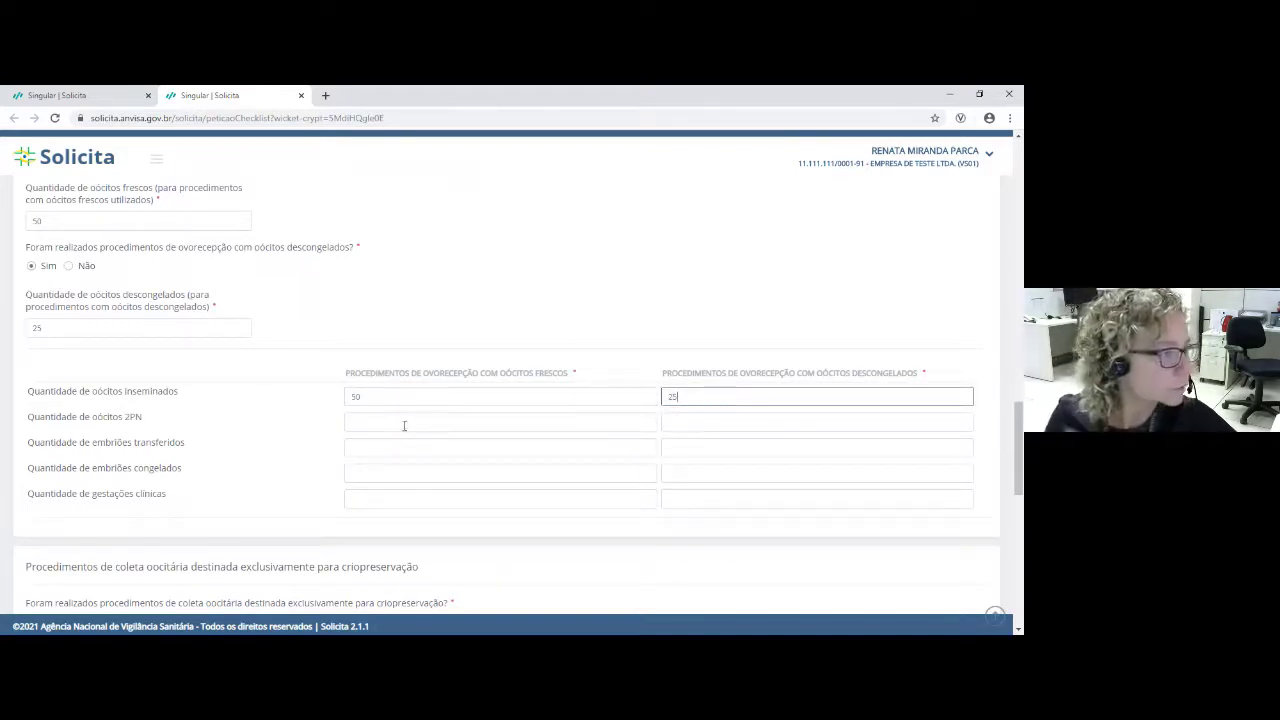
Step: Enter the ovorecepção 2PN oocytes: 35 for fresh-oocyte procedures and 20 for thawed-oocyte procedures
{"action": "left_click", "coordinate": [403, 424]}
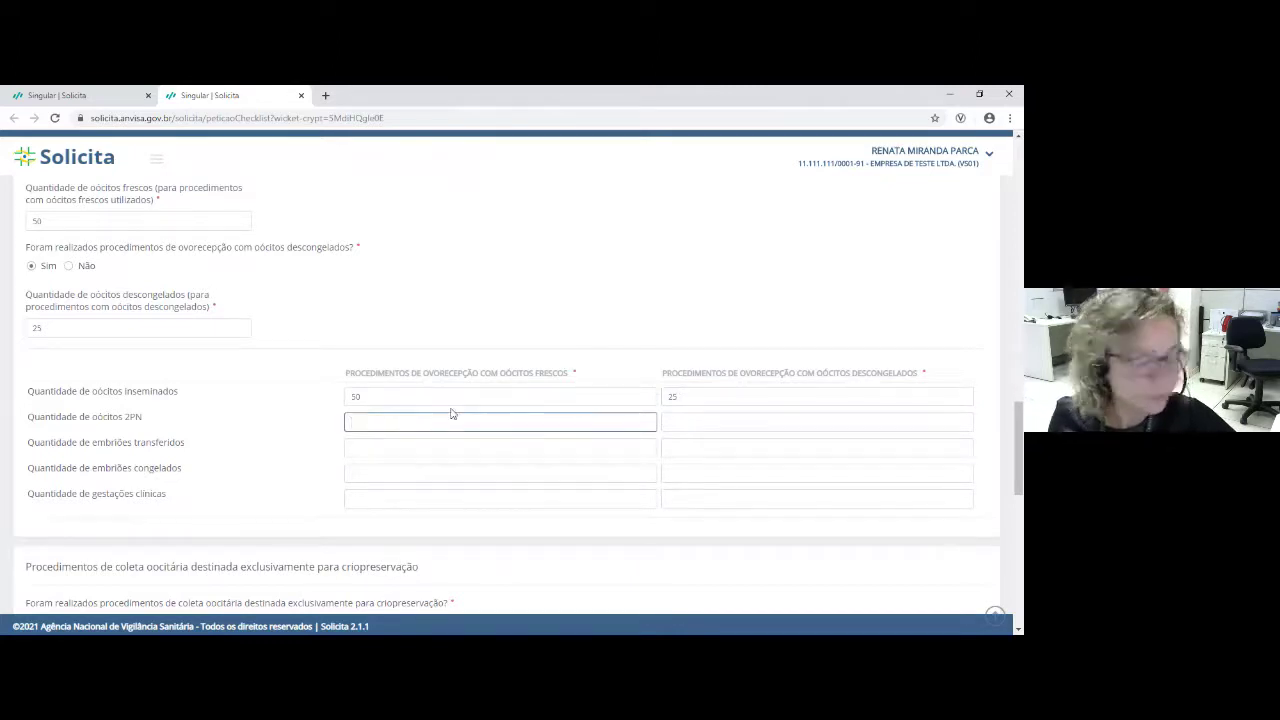
{"action": "type", "text": "25"}
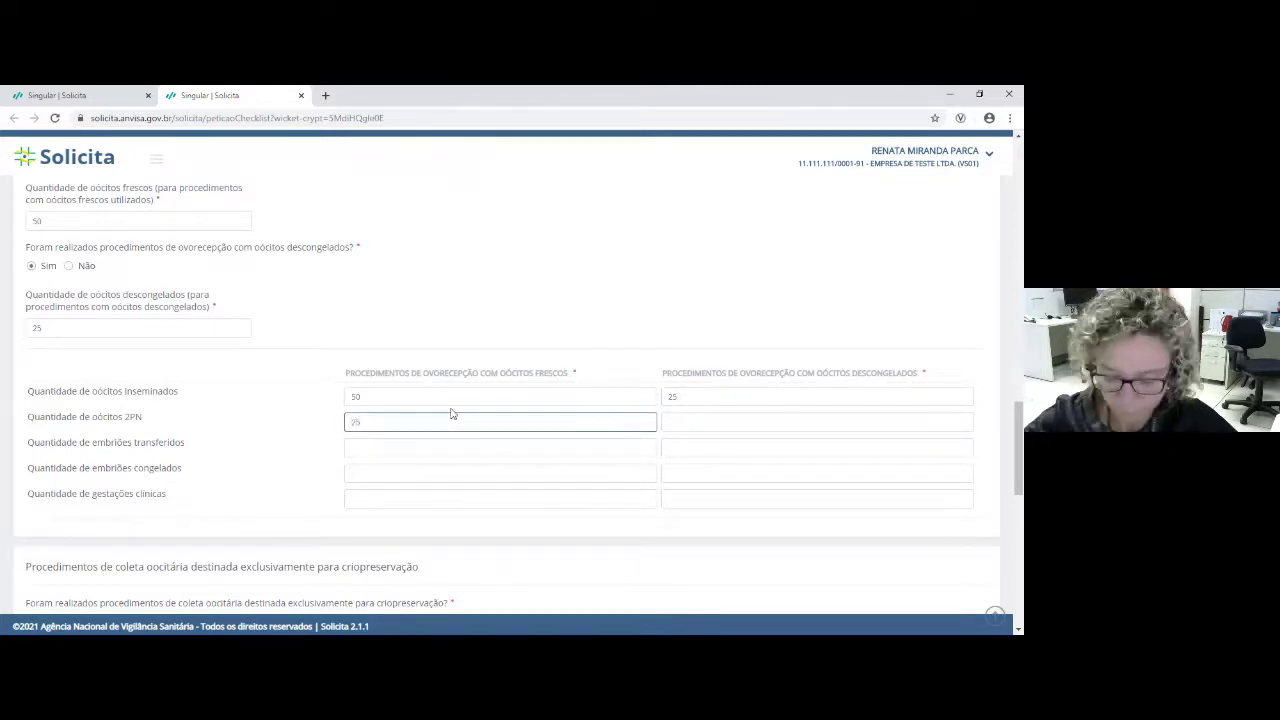
{"action": "key", "text": "BackSpace"}
{"action": "key", "text": "BackSpace"}
{"action": "type", "text": "35"}
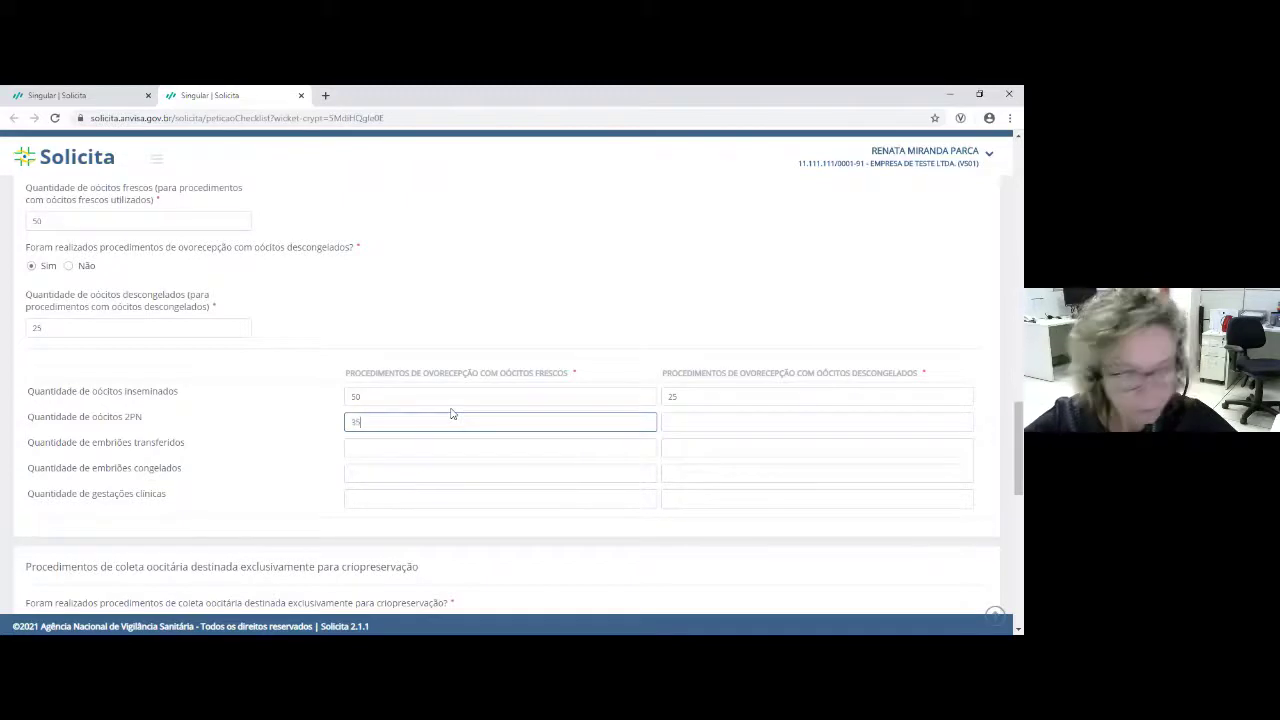
{"action": "left_click", "coordinate": [712, 424]}
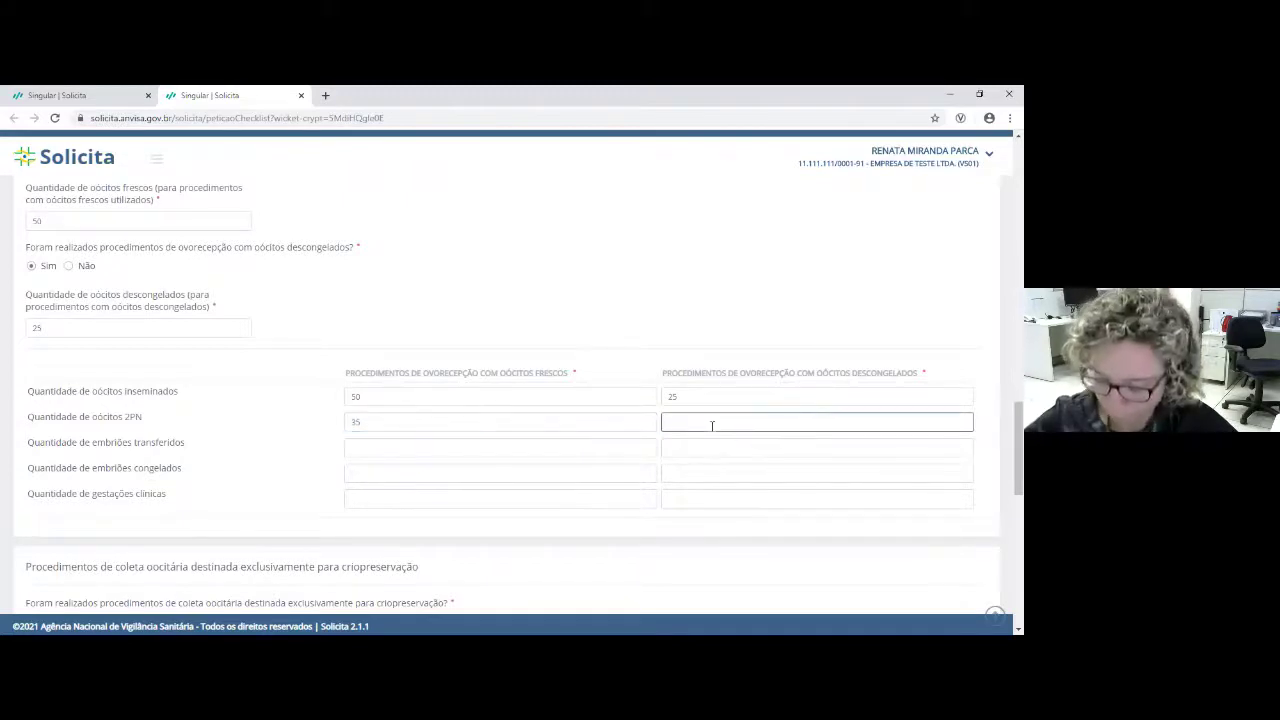
{"action": "type", "text": "20"}
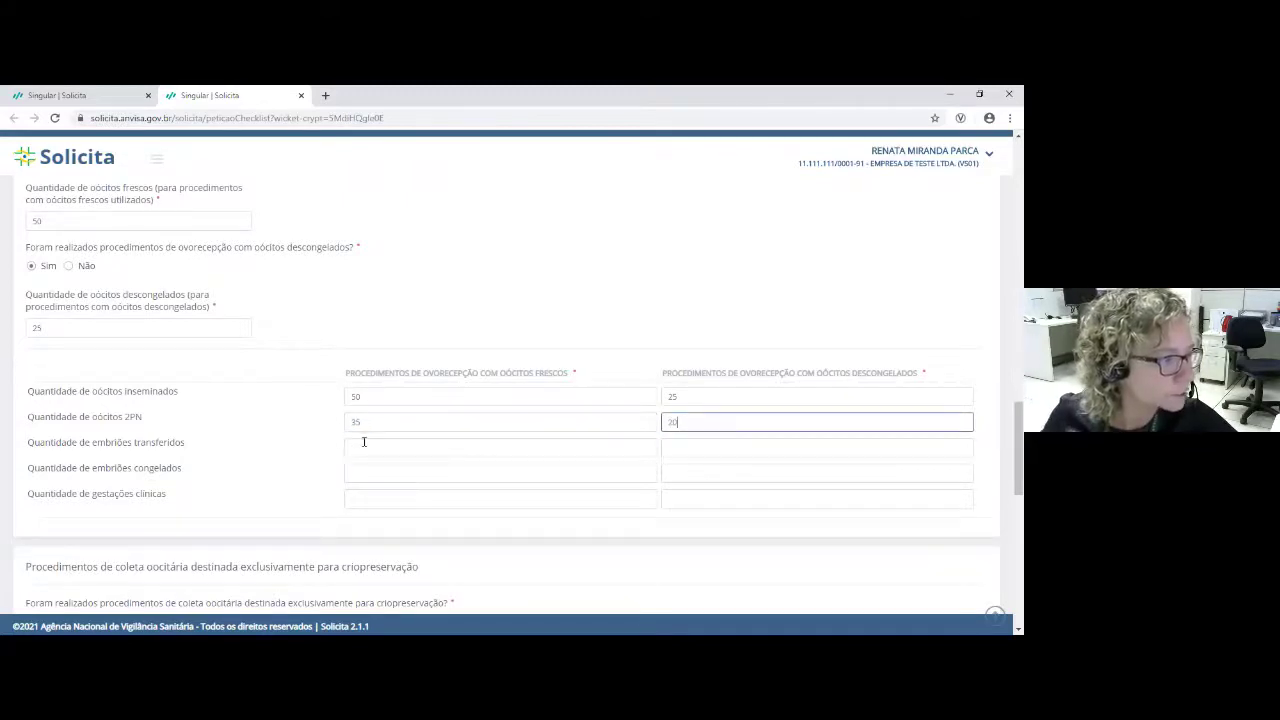
Step: Enter 10 transferred embryos and 5 frozen embryos for both the fresh-oocyte and the thawed-oocyte ovorecepção procedures
{"action": "left_click", "coordinate": [364, 444]}
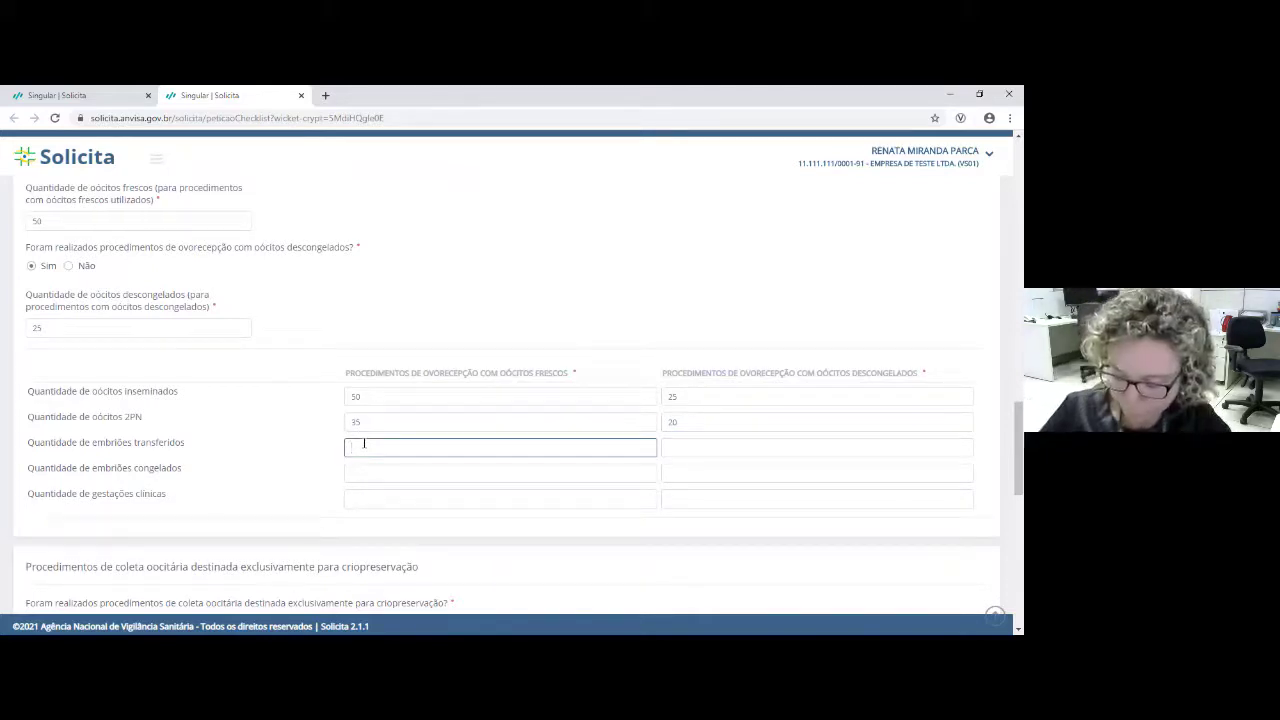
{"action": "type", "text": "10"}
{"action": "left_click", "coordinate": [377, 476]}
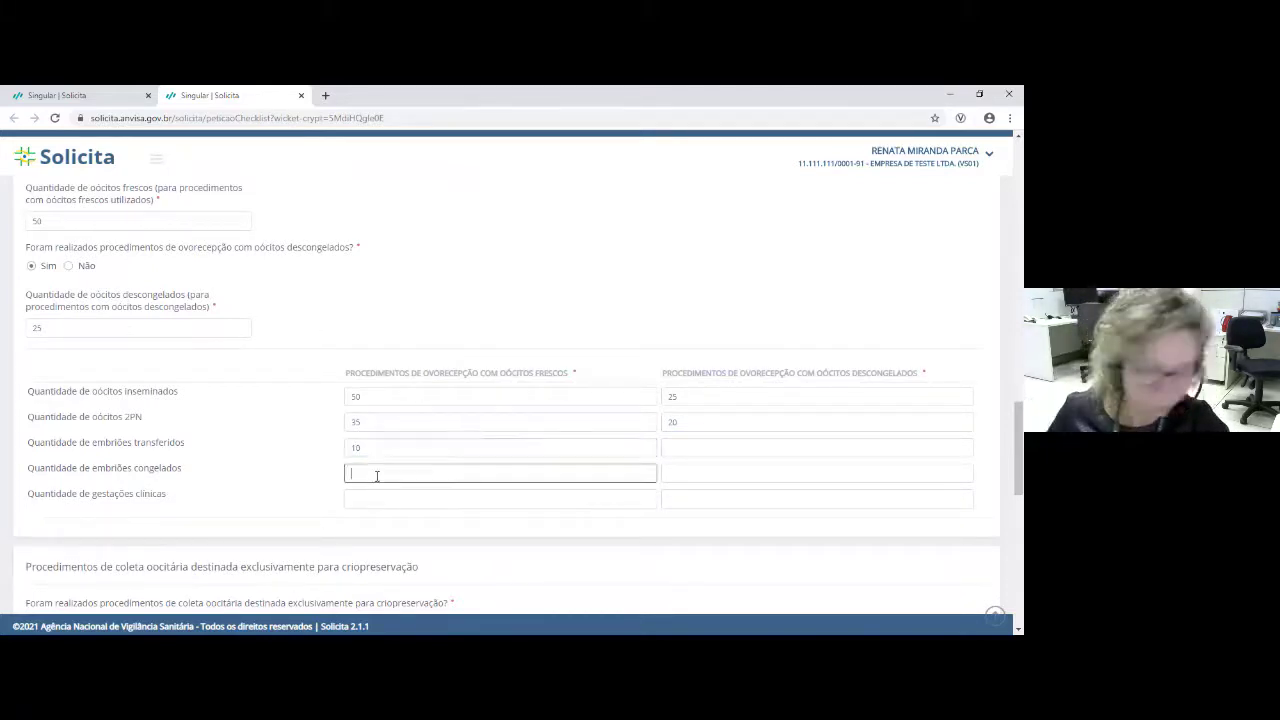
{"action": "type", "text": "5"}
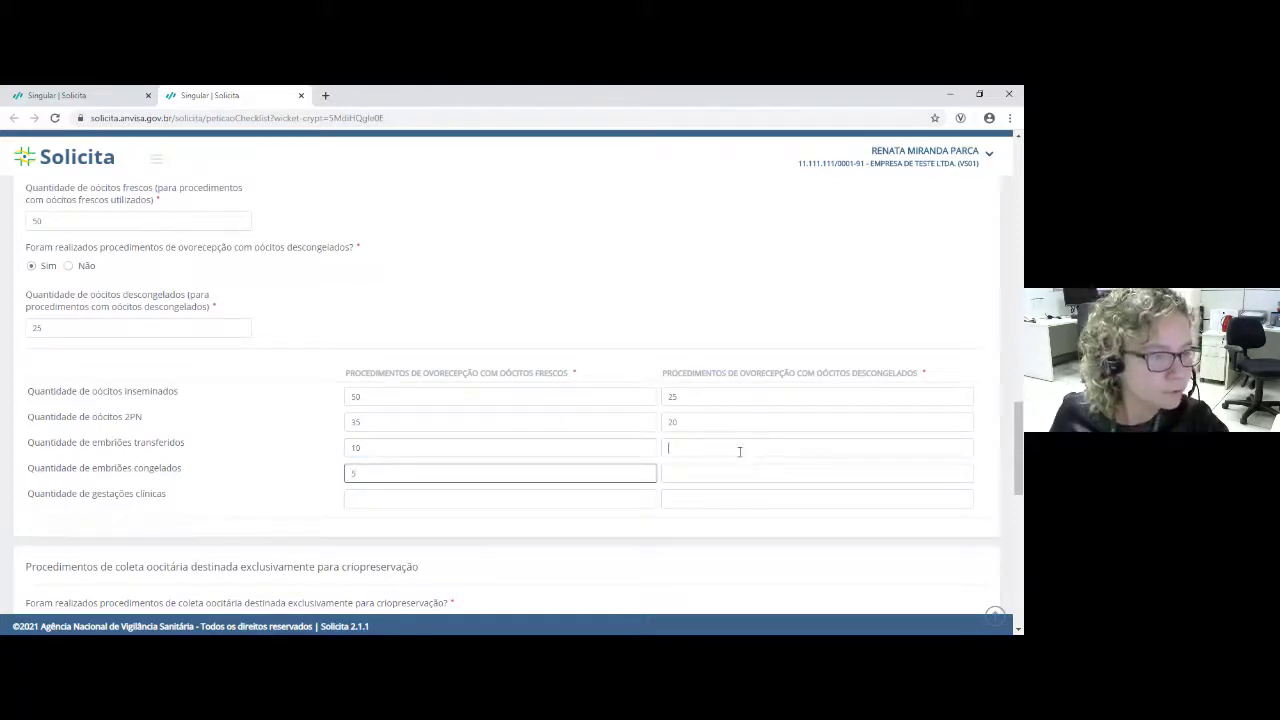
{"action": "left_click", "coordinate": [739, 451]}
{"action": "type", "text": "10"}
{"action": "left_click", "coordinate": [713, 472]}
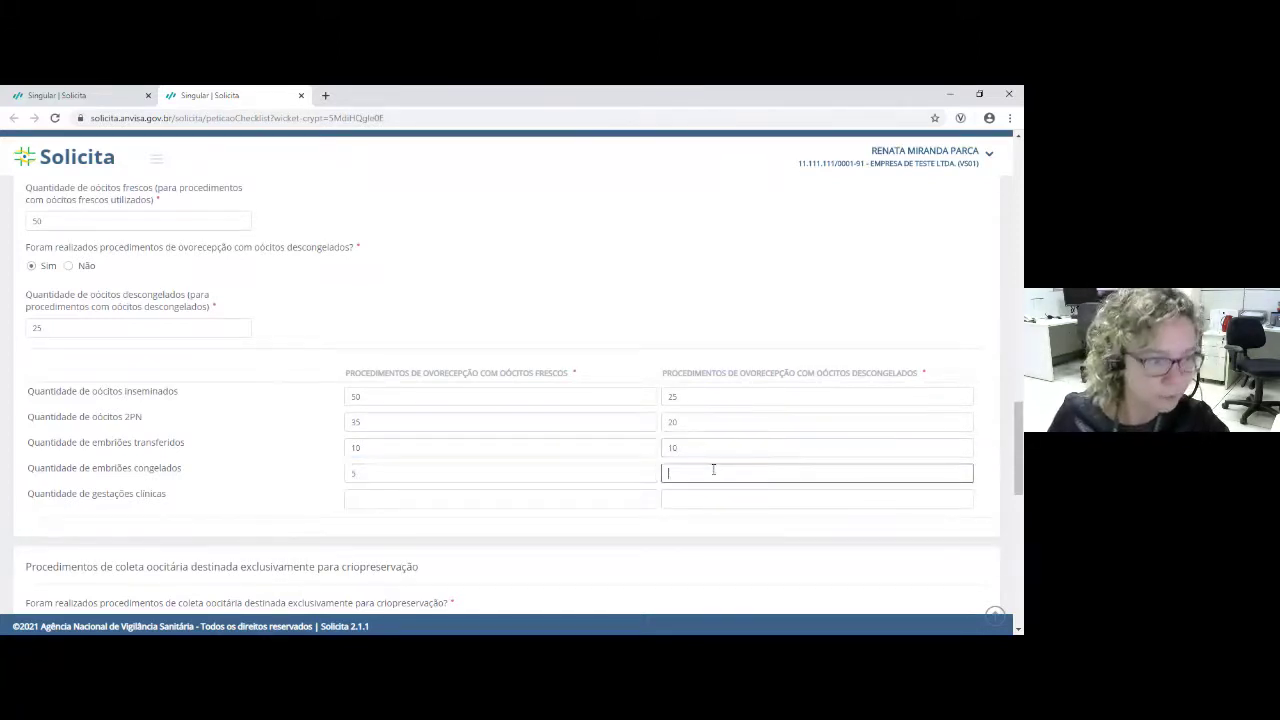
{"action": "type", "text": "5"}
{"action": "left_click", "coordinate": [691, 534]}
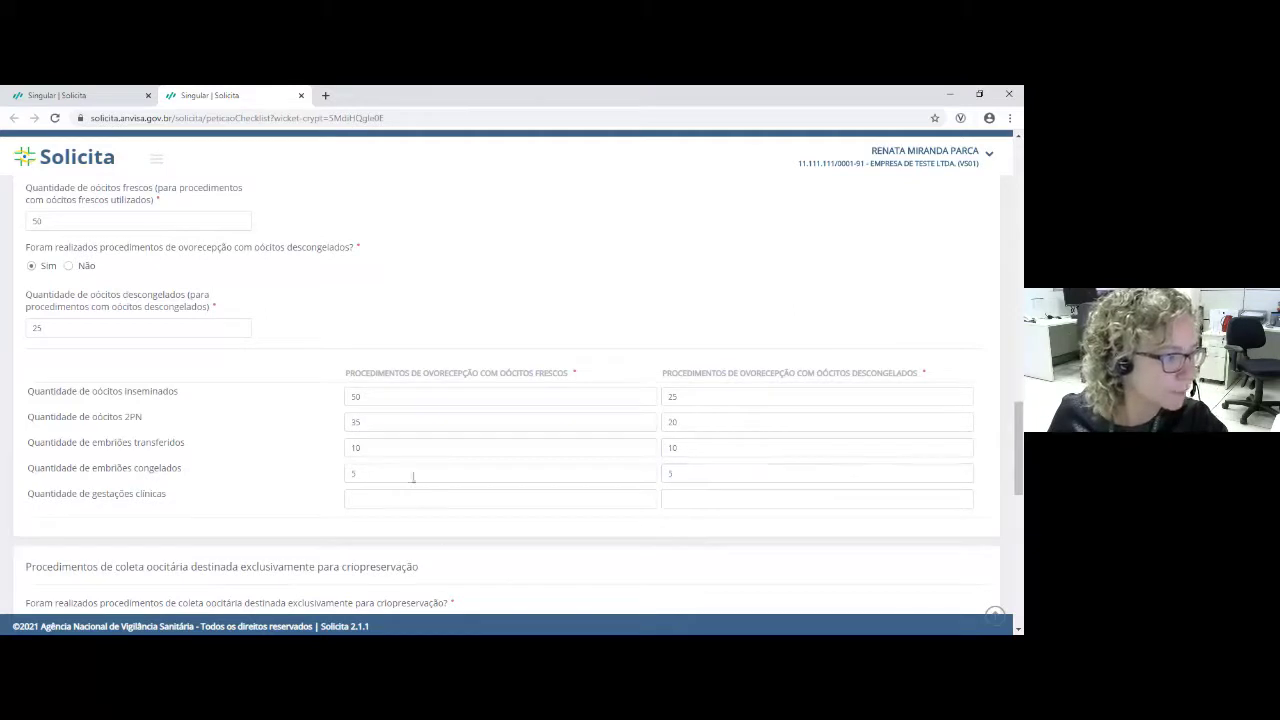
Step: Enter 5 clinical pregnancies (gestações clínicas) for both the fresh-oocyte and the thawed-oocyte ovorecepção procedures
{"action": "left_click", "coordinate": [382, 500]}
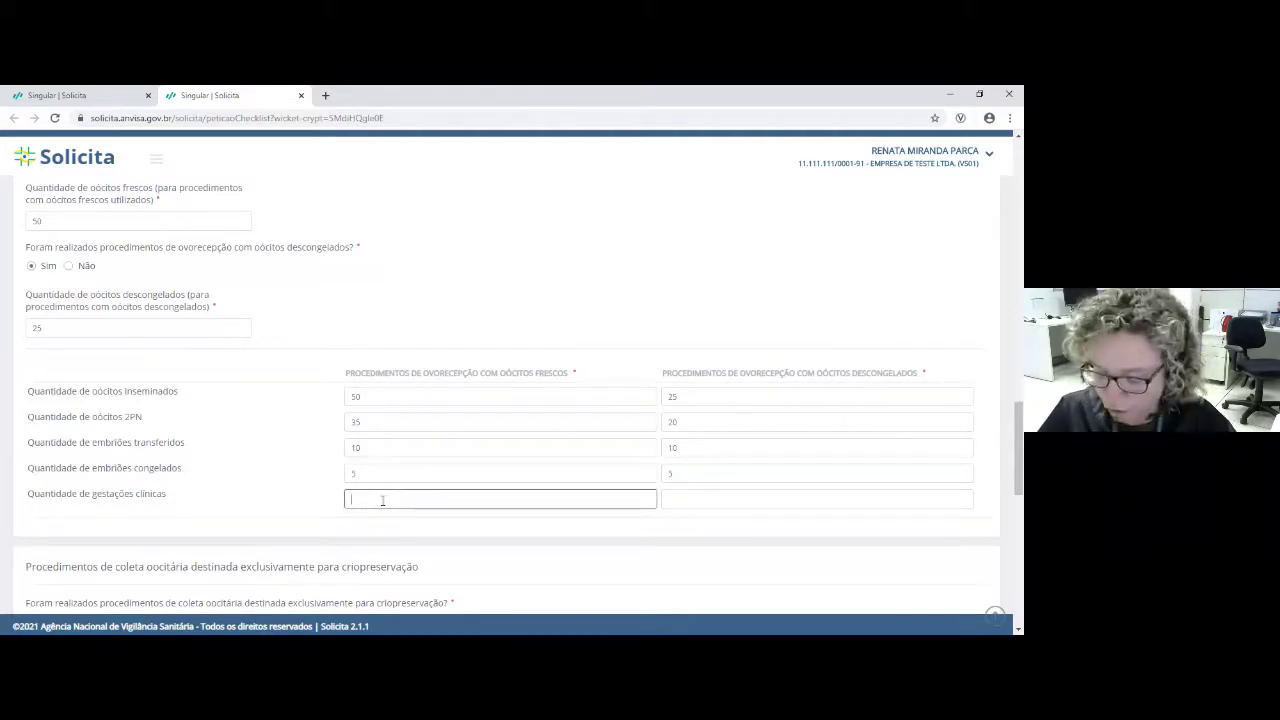
{"action": "type", "text": "5"}
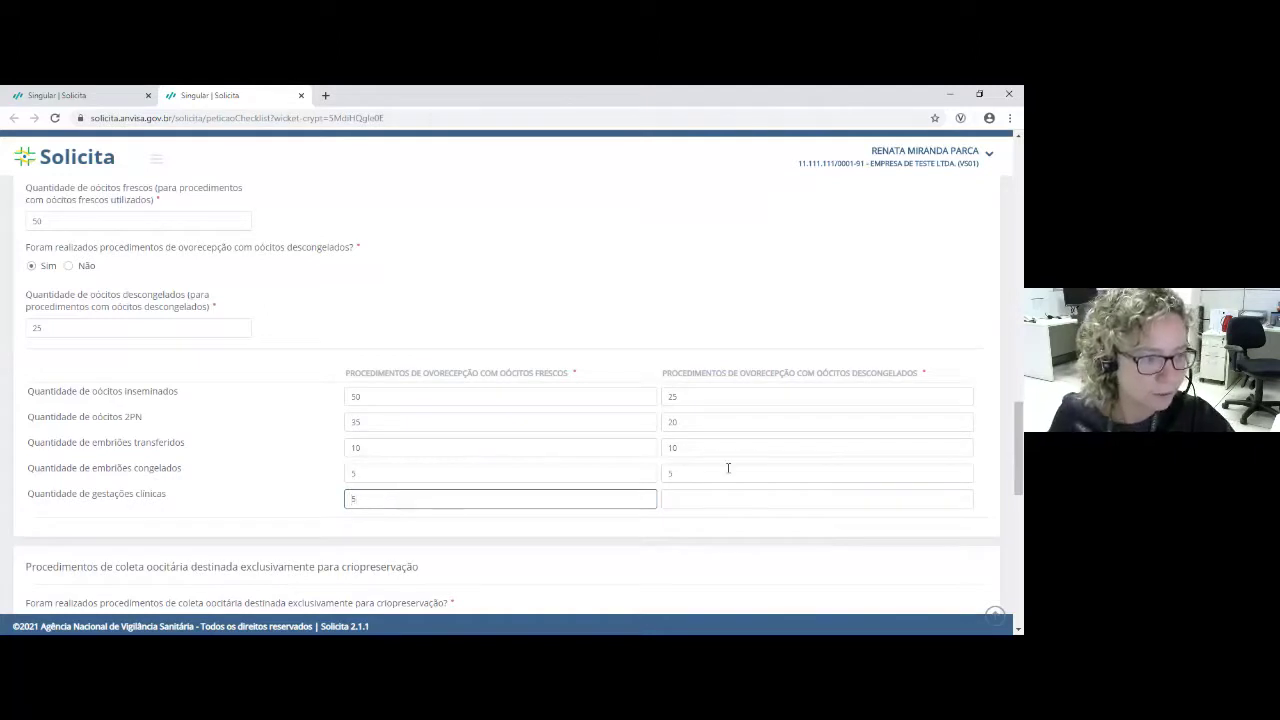
{"action": "left_click", "coordinate": [711, 504]}
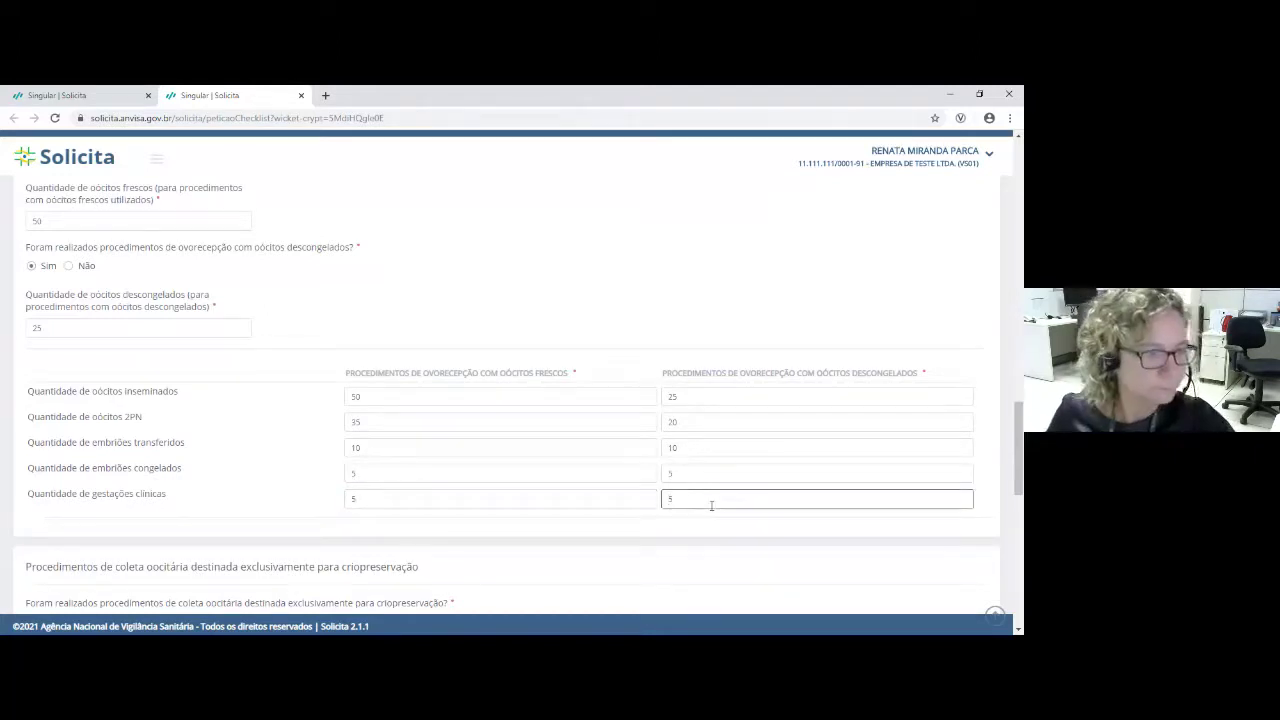
{"action": "type", "text": "5"}
{"action": "scroll", "coordinate": [703, 518], "scroll_direction": "down", "scroll_amount": 2}
{"action": "left_click", "coordinate": [616, 479]}
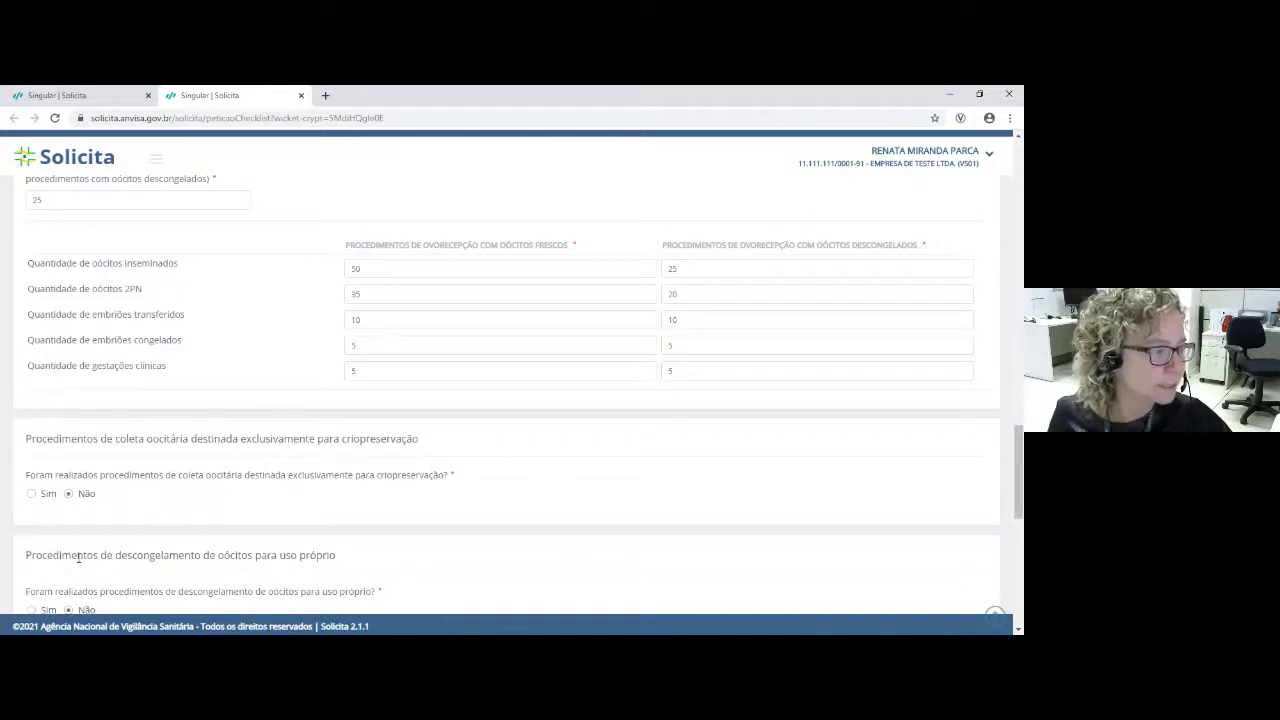
Step: Declare that oocyte collection exclusively for cryopreservation was performed, and enter 45 cycles and 25 cryopreserved oocytes for patients under 35
{"action": "left_click", "coordinate": [32, 494]}
{"action": "scroll", "coordinate": [33, 499], "scroll_direction": "down", "scroll_amount": 1}
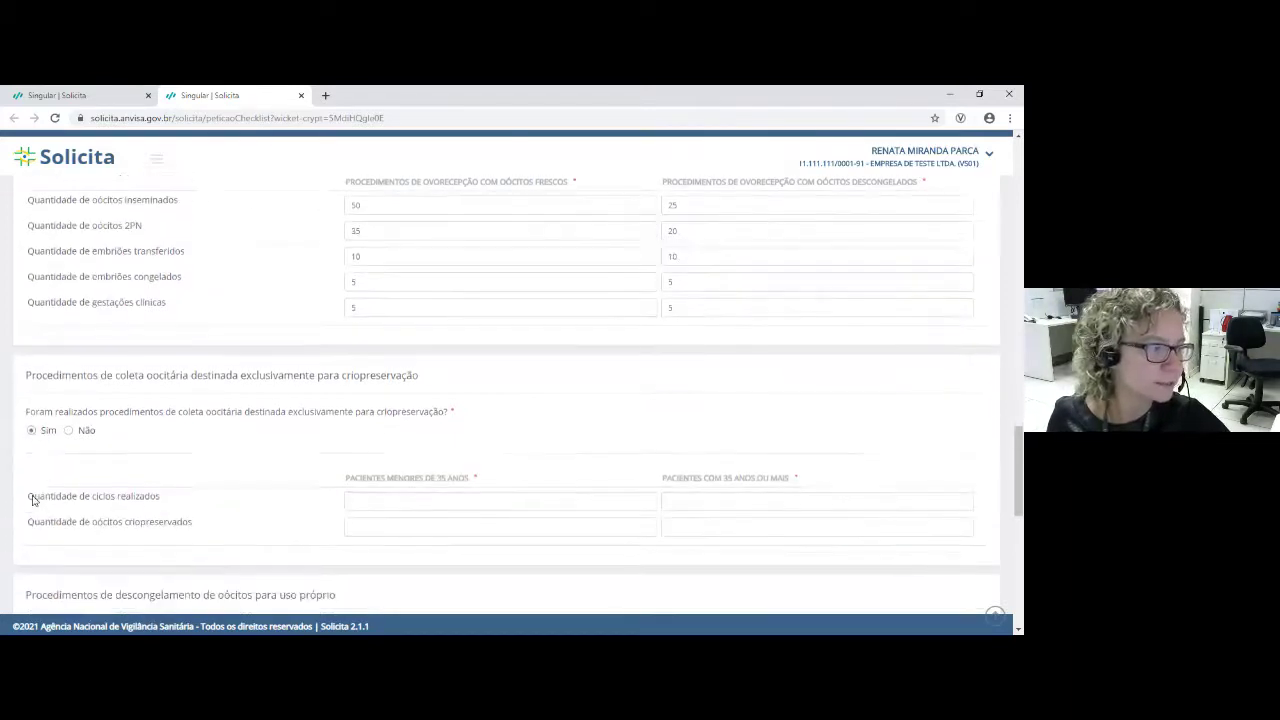
{"action": "left_click", "coordinate": [423, 505]}
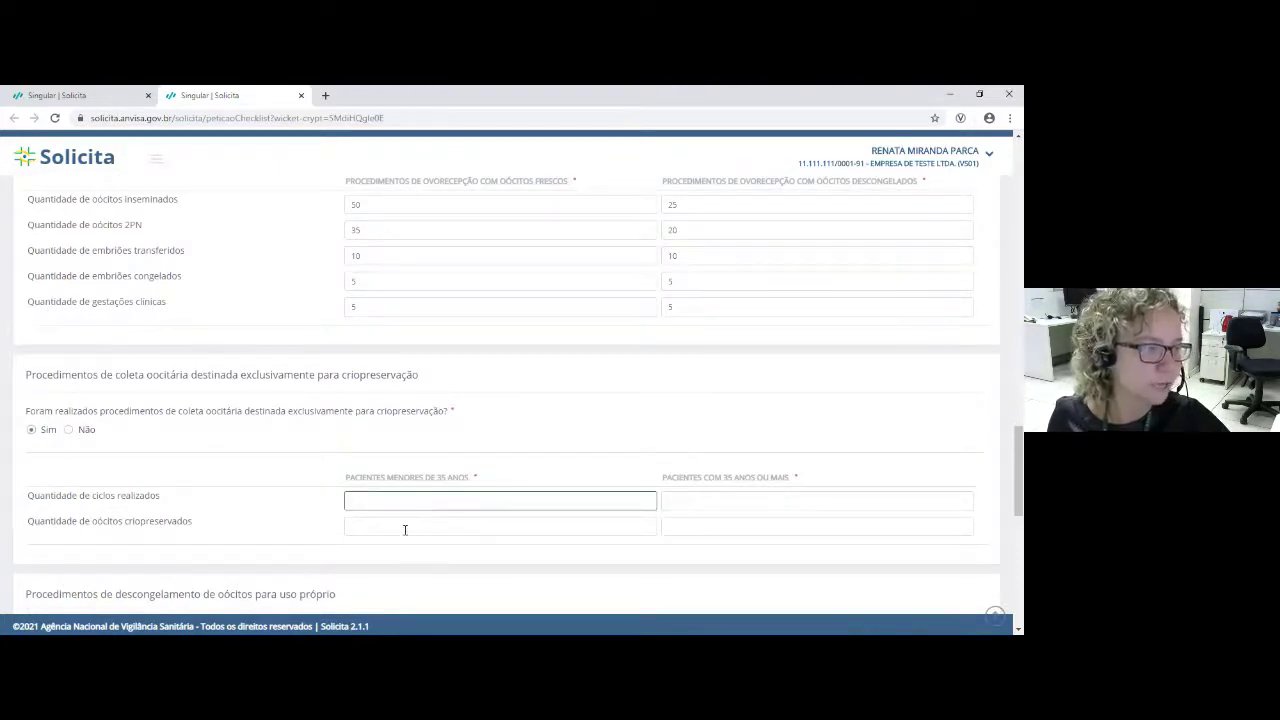
{"action": "left_click", "coordinate": [403, 526]}
{"action": "left_click", "coordinate": [406, 502]}
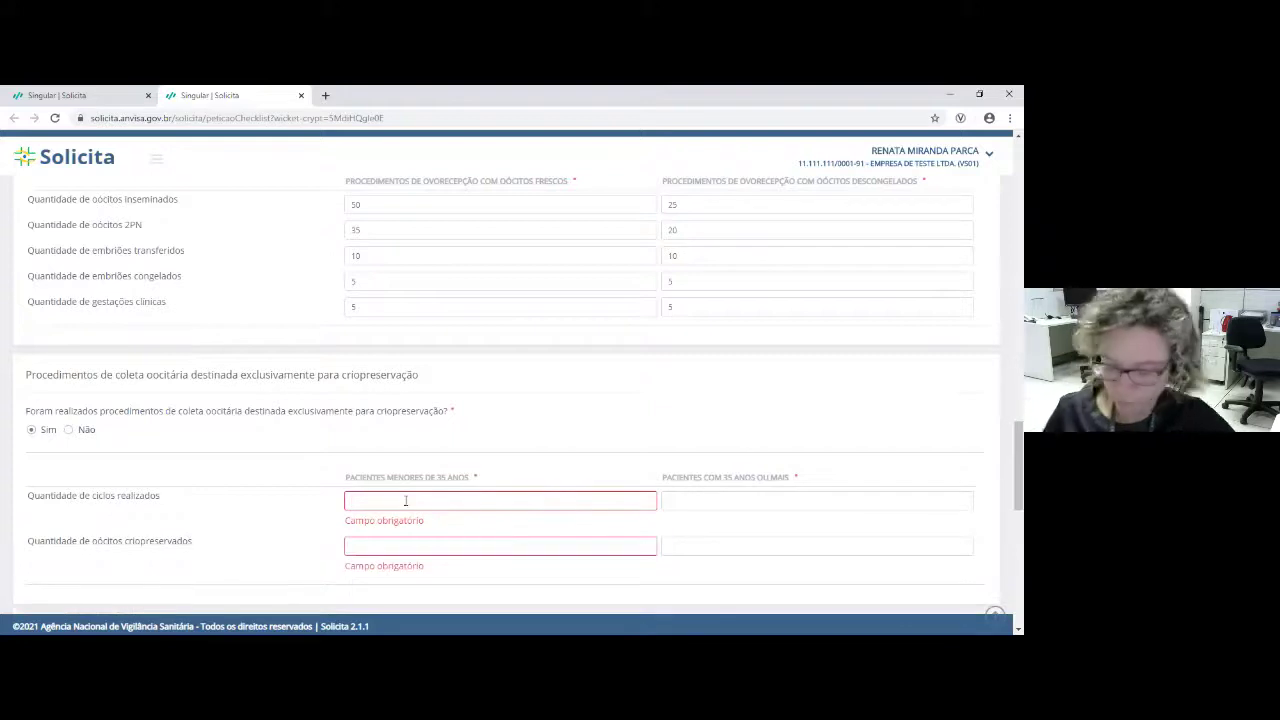
{"action": "type", "text": "45"}
{"action": "left_click", "coordinate": [415, 548]}
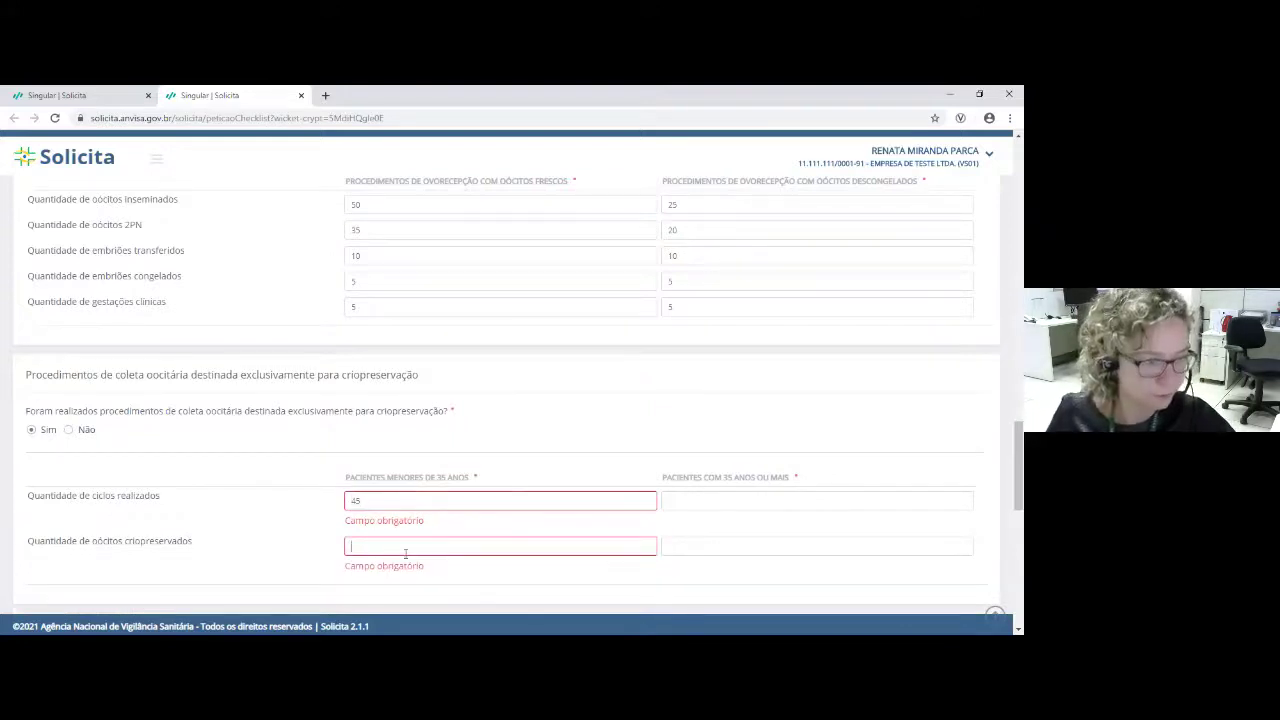
{"action": "type", "text": "25"}
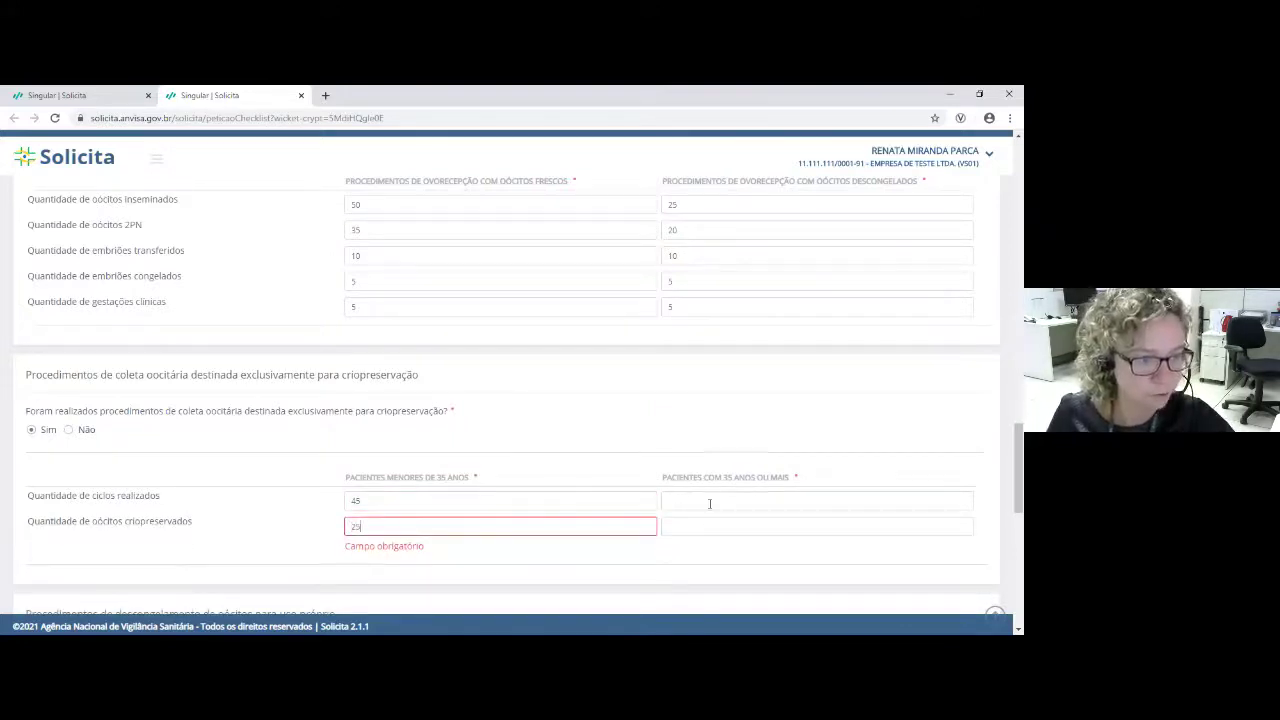
Step: Enter 45 cycles and 45 cryopreserved oocytes for patients aged 35 or more in the cryopreservation collection section
{"action": "left_click", "coordinate": [710, 502]}
{"action": "type", "text": "45"}
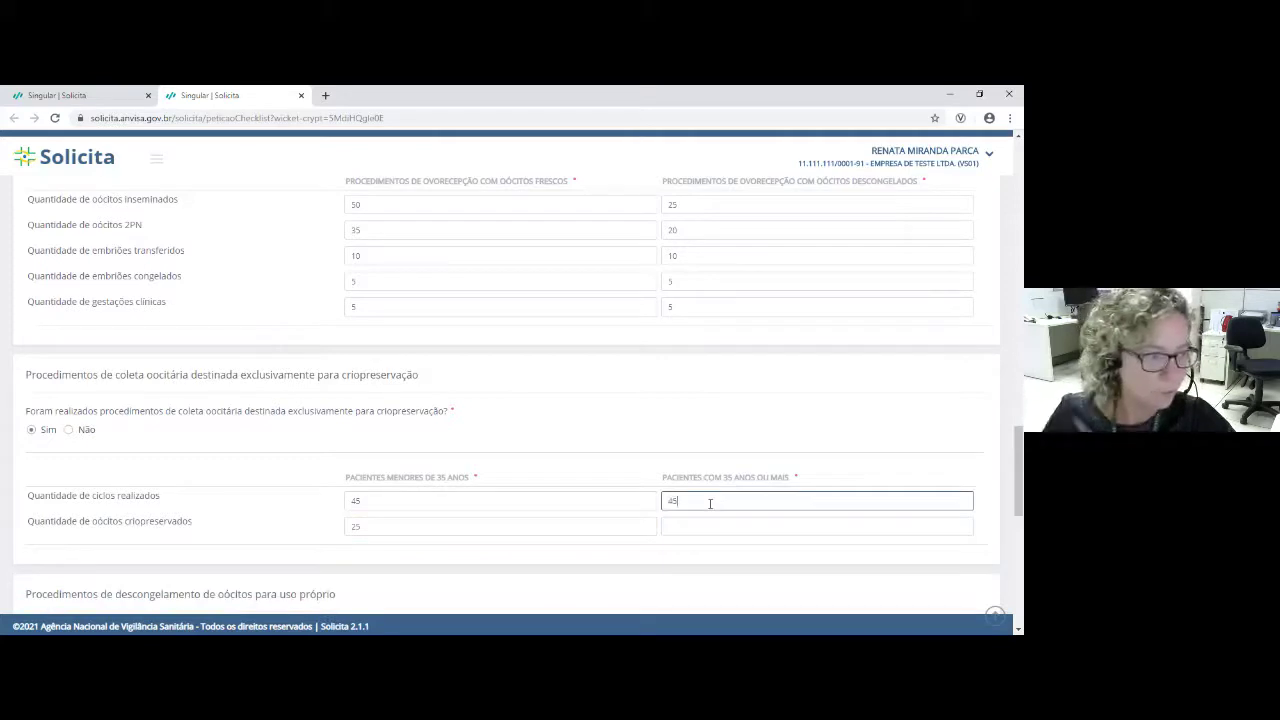
{"action": "left_click", "coordinate": [704, 525]}
{"action": "type", "text": "45"}
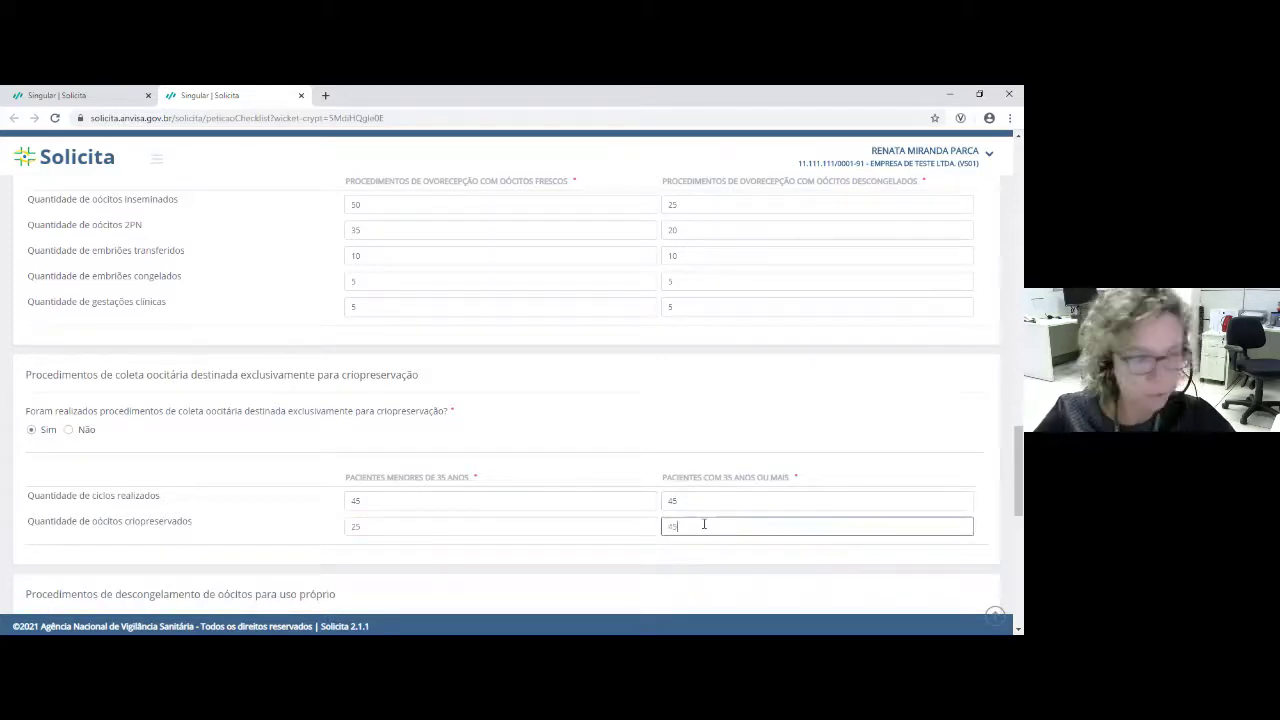
{"action": "left_click", "coordinate": [675, 568]}
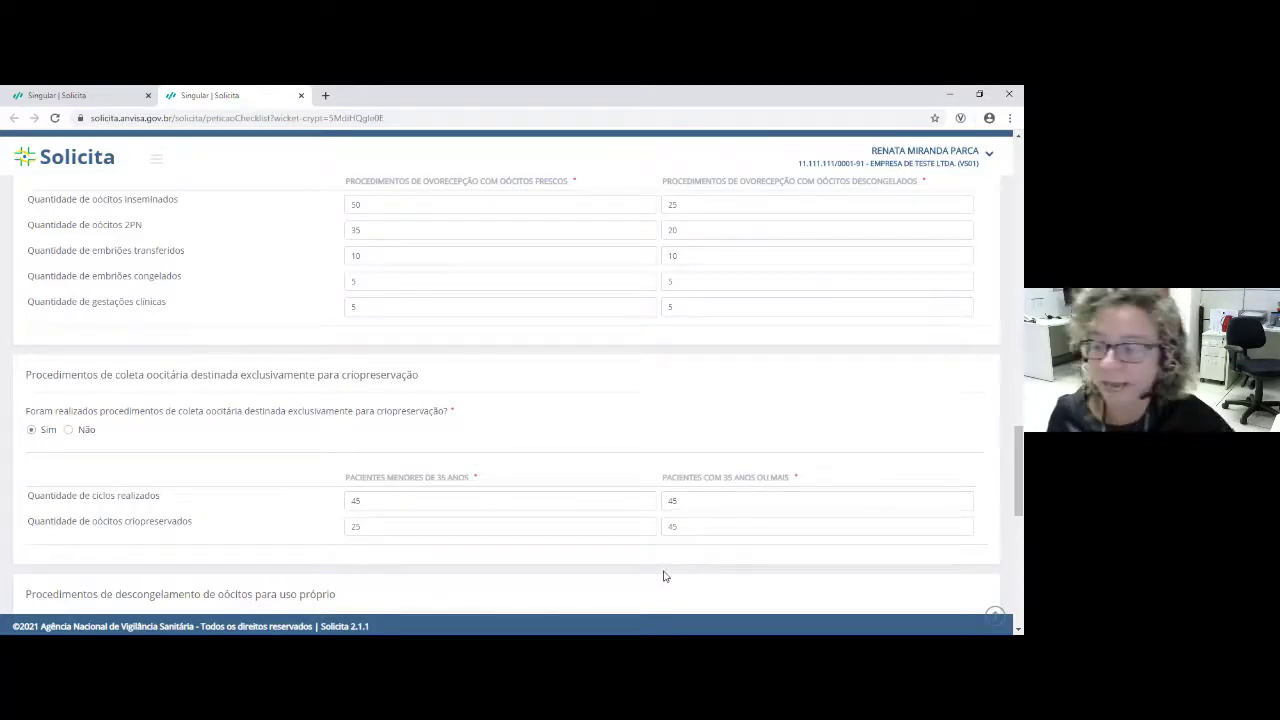
Step: Declare that oocyte thawing for own use (uso próprio) was performed, and enter 50 thawed oocytes for each patient age group
{"action": "scroll", "coordinate": [505, 430], "scroll_direction": "down", "scroll_amount": 2}
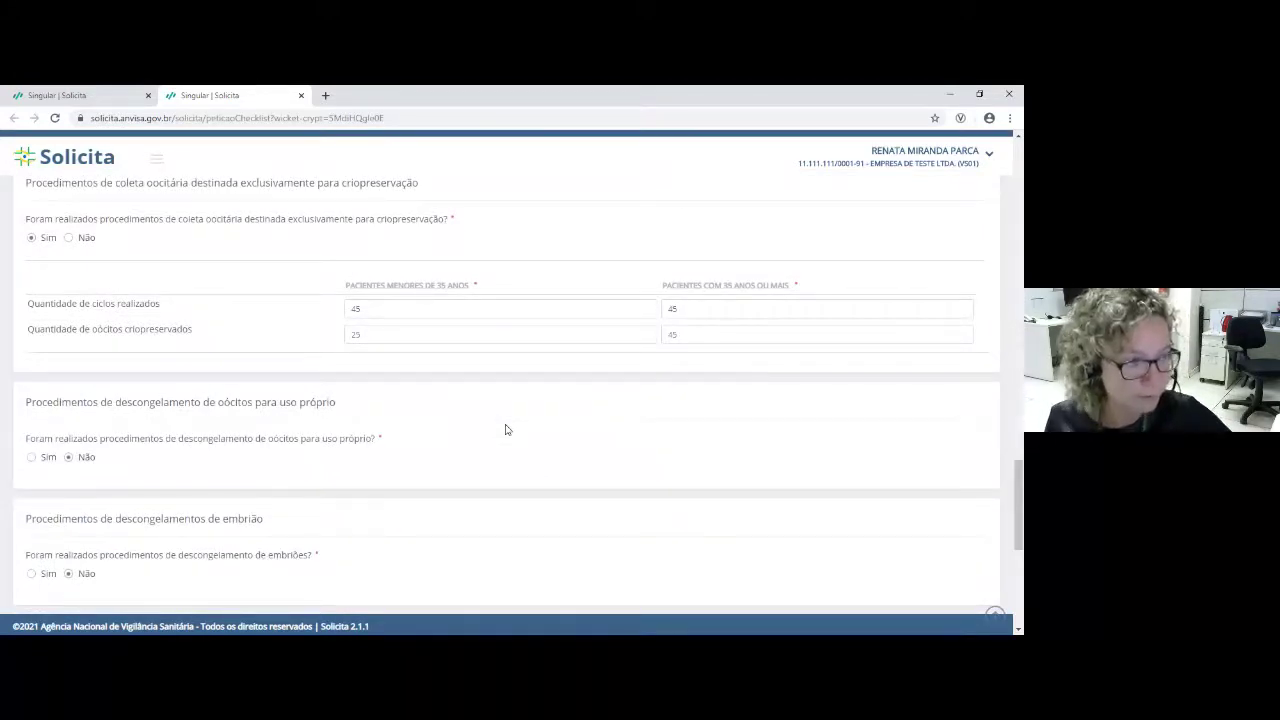
{"action": "scroll", "coordinate": [290, 400], "scroll_direction": "down", "scroll_amount": 1}
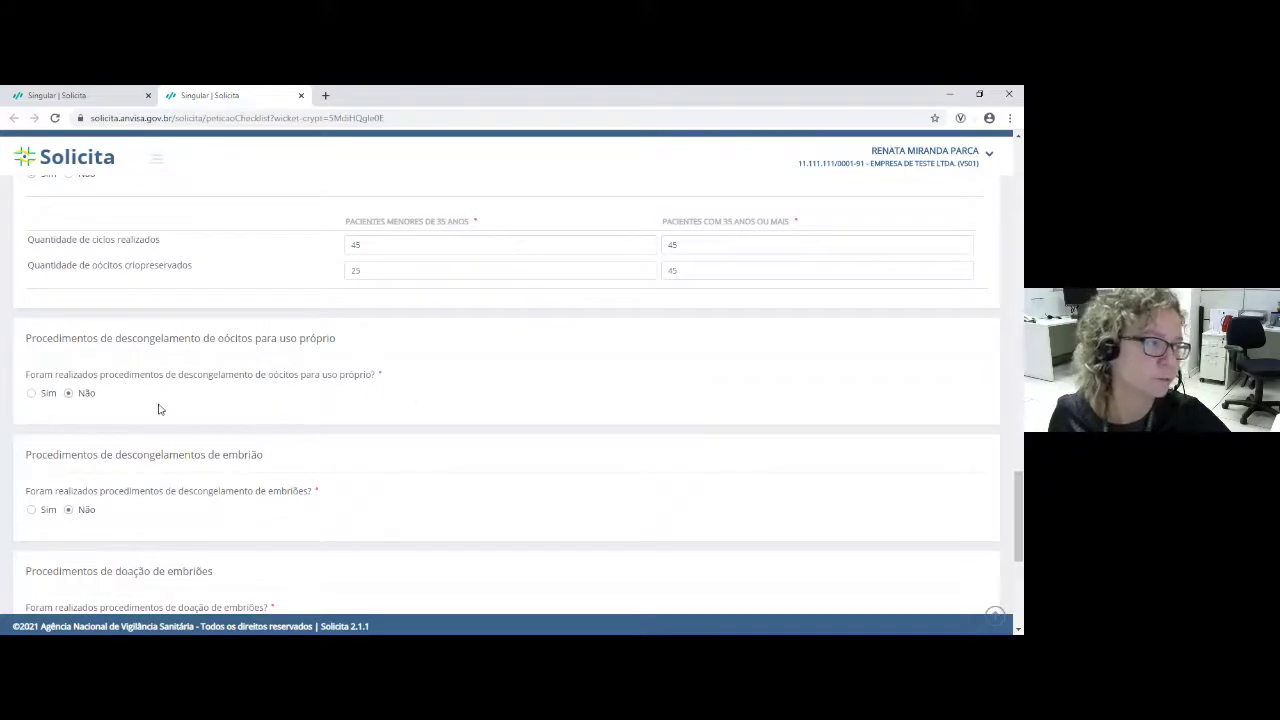
{"action": "left_click", "coordinate": [31, 394]}
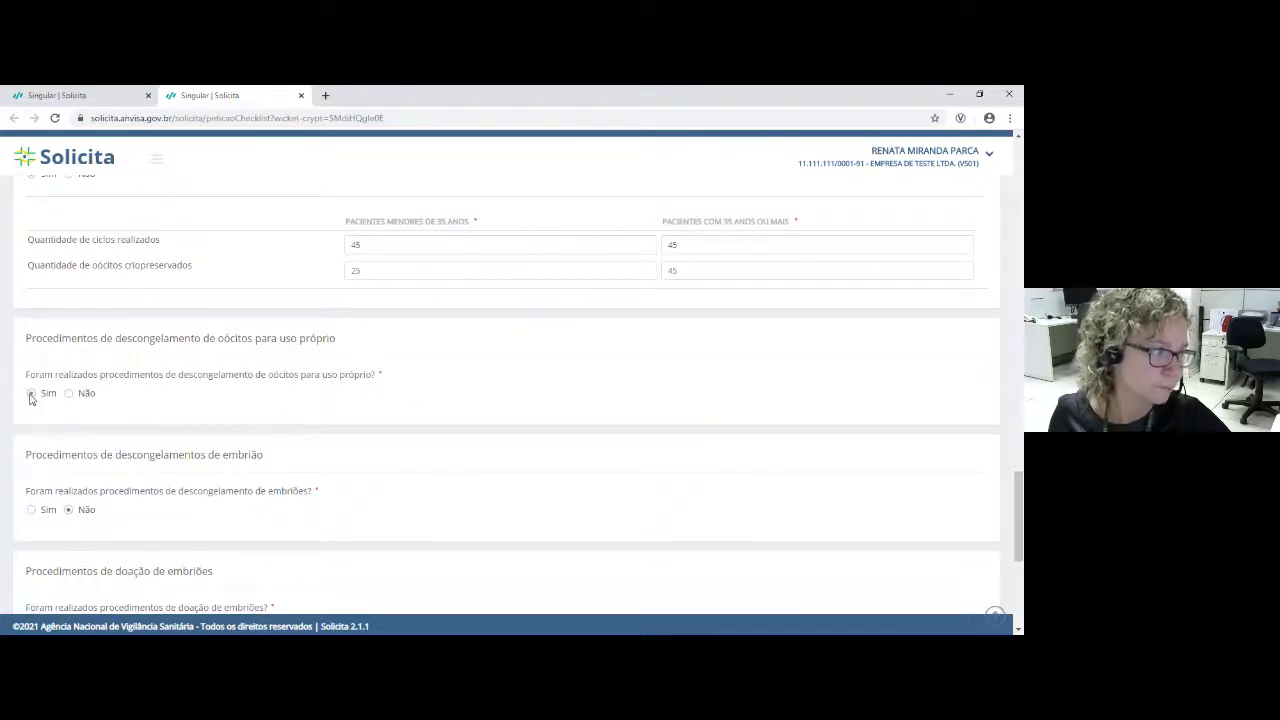
{"action": "scroll", "coordinate": [398, 488], "scroll_direction": "down", "scroll_amount": 1}
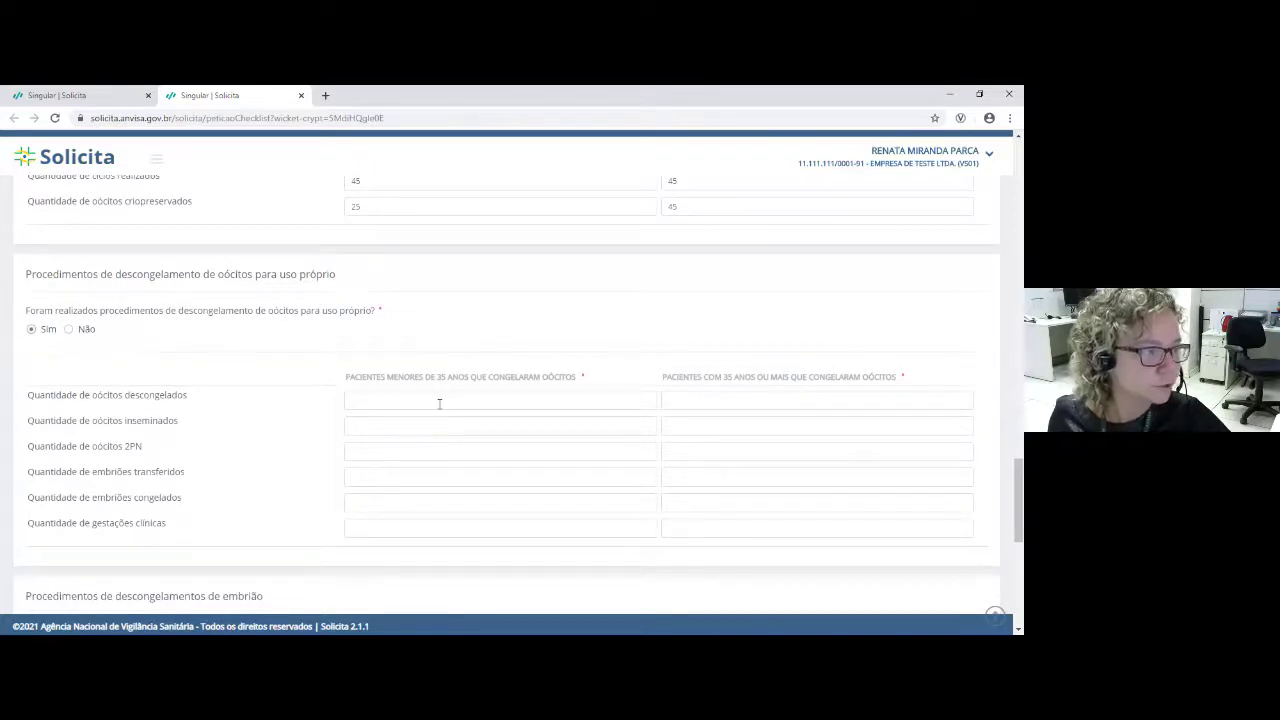
{"action": "left_click", "coordinate": [439, 402]}
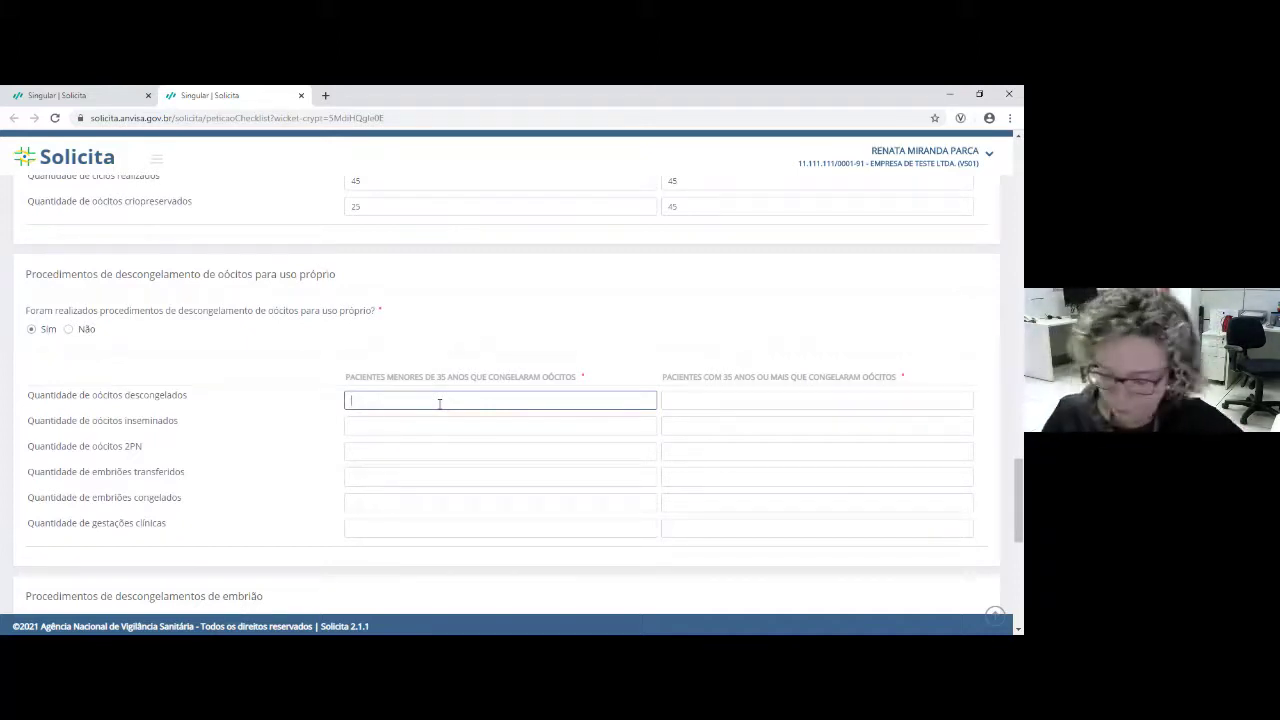
{"action": "type", "text": "50"}
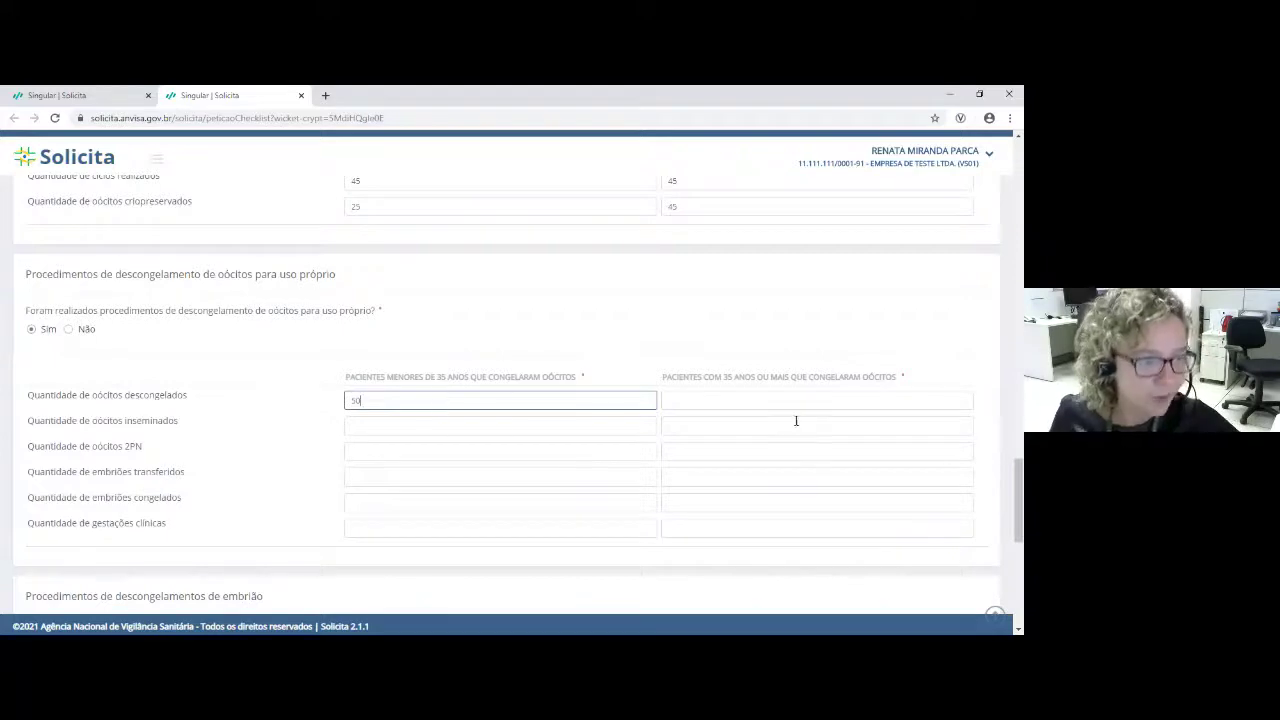
{"action": "left_click", "coordinate": [793, 401]}
{"action": "type", "text": "50"}
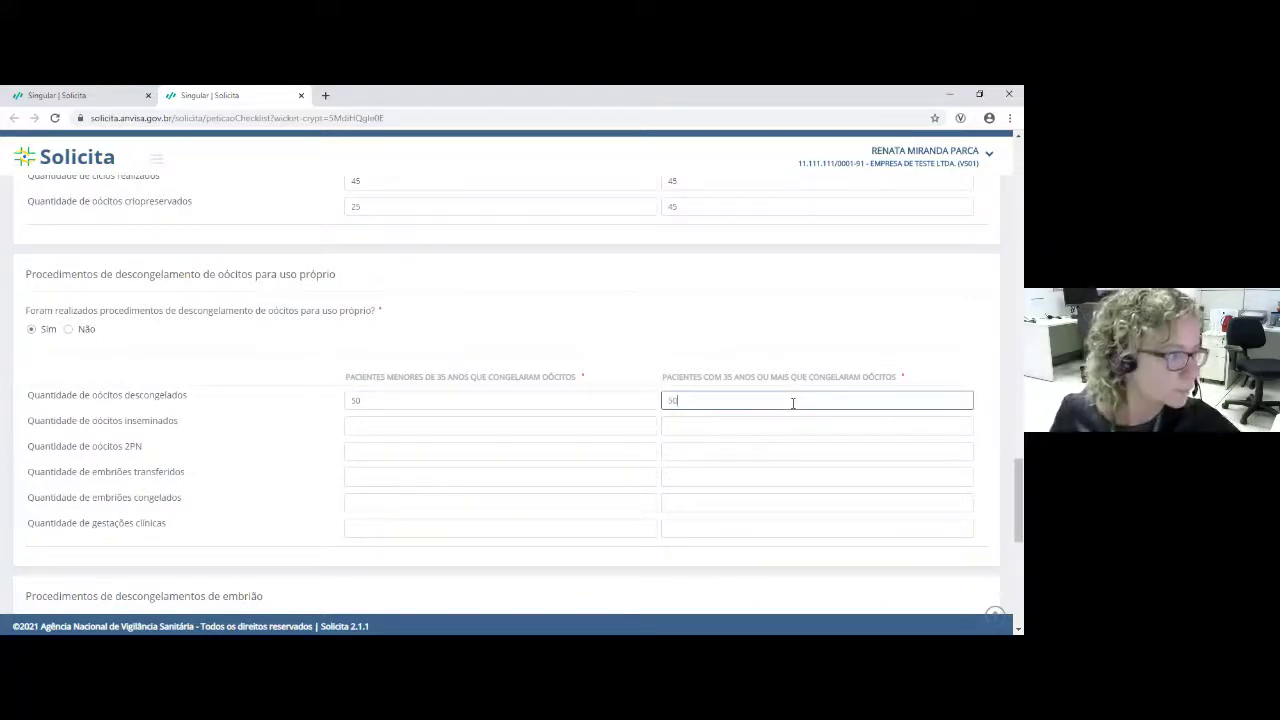
Step: Enter 40 inseminated oocytes and 35 2PN oocytes for each patient age group in the own-use oocyte thawing section
{"action": "left_click", "coordinate": [469, 428]}
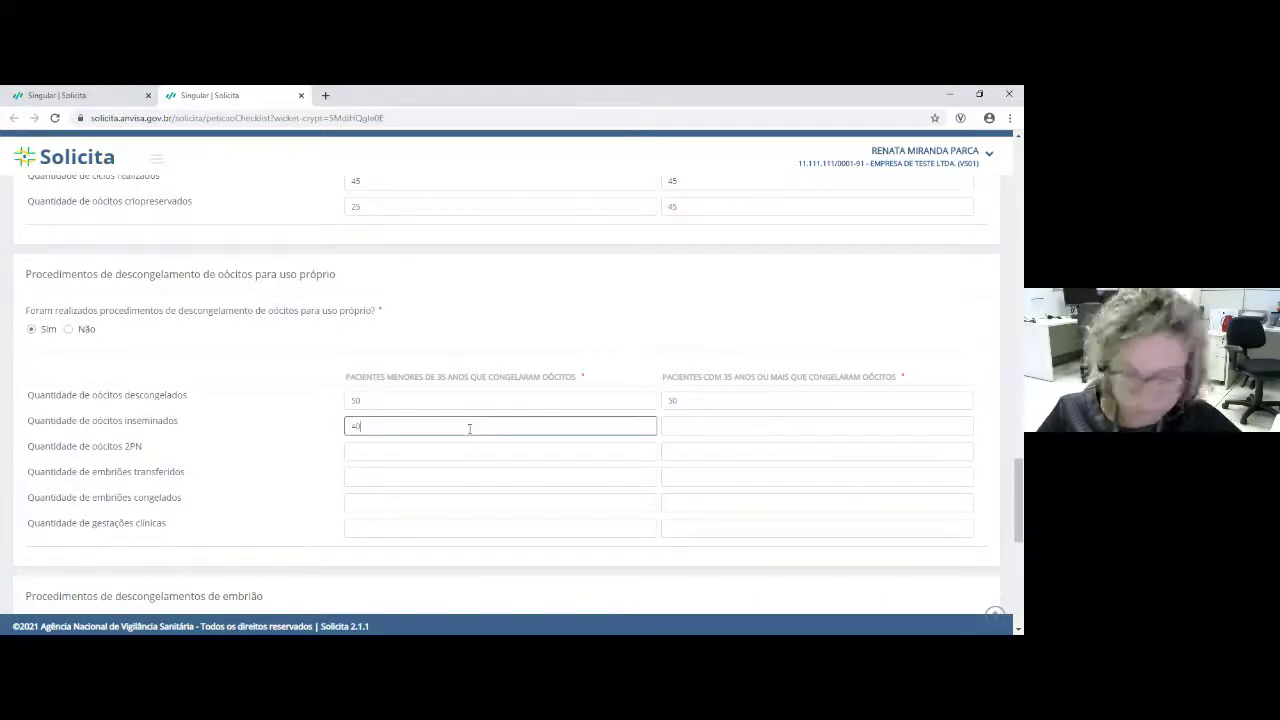
{"action": "left_click", "coordinate": [670, 425]}
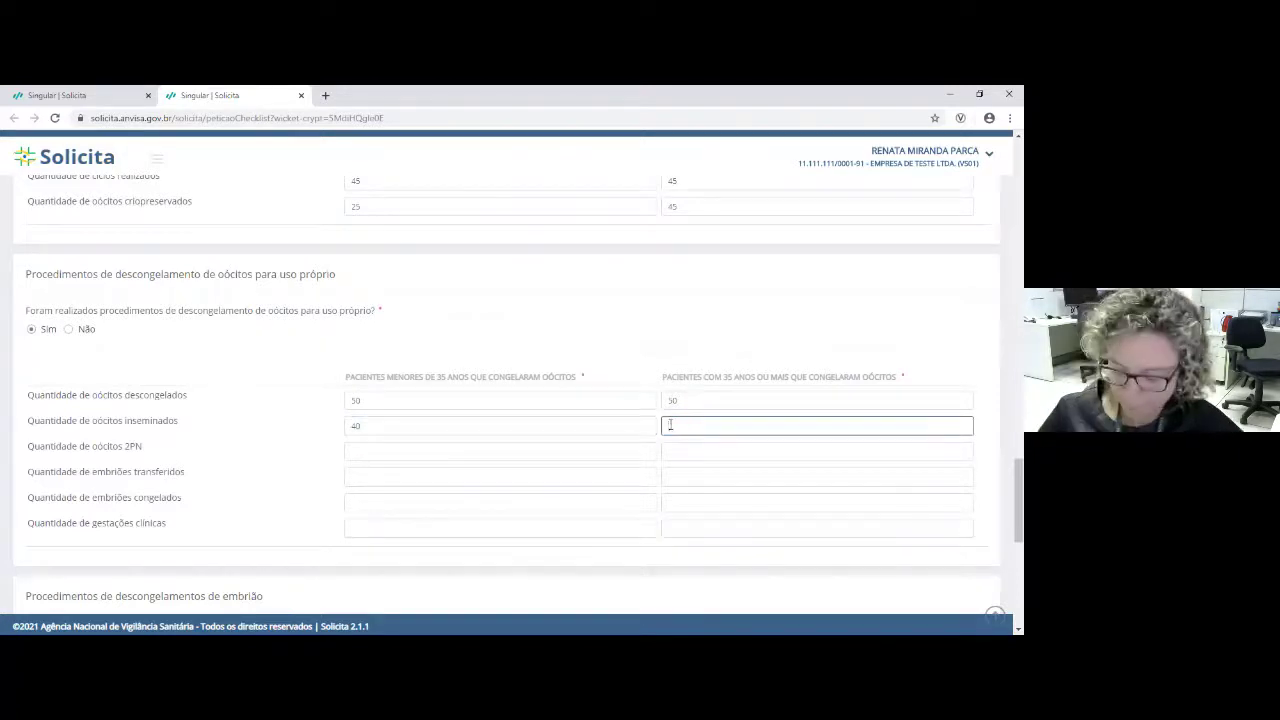
{"action": "type", "text": "40"}
{"action": "left_click", "coordinate": [360, 452]}
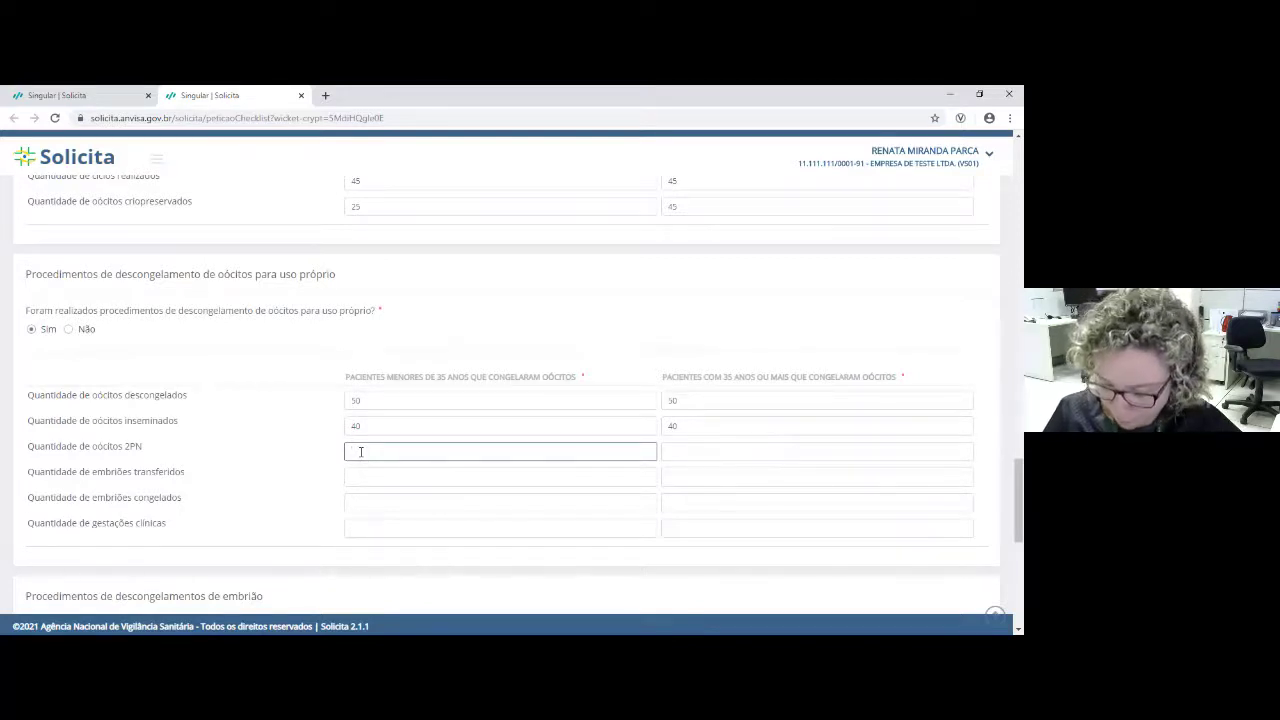
{"action": "type", "text": "35"}
{"action": "left_click", "coordinate": [703, 450]}
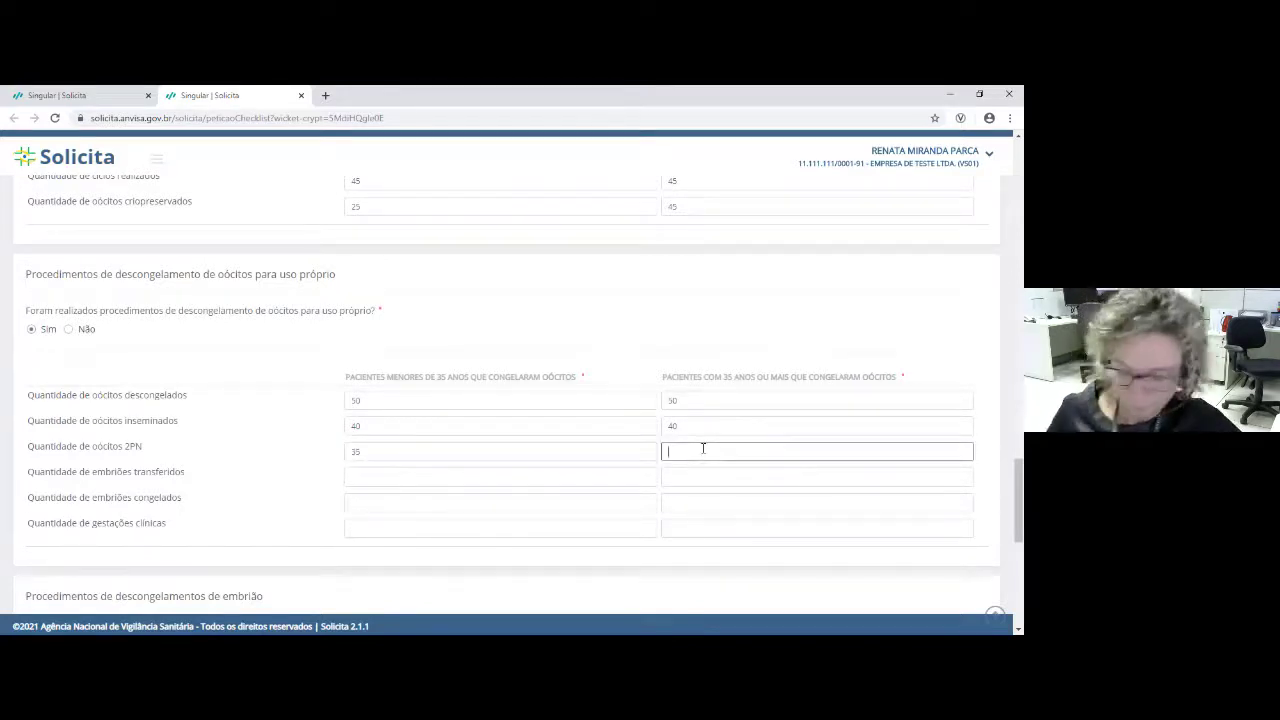
{"action": "type", "text": "35"}
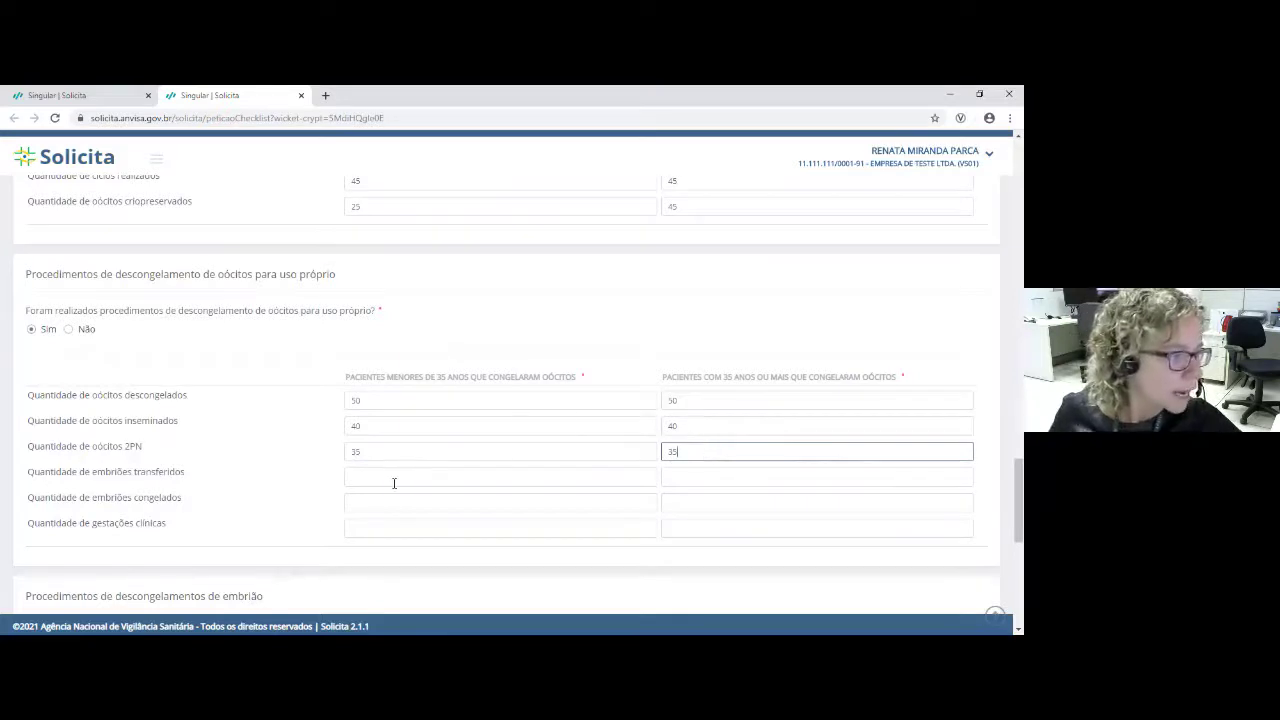
Step: Enter 10 transferred embryos and 20 frozen embryos for each patient age group in the own-use oocyte thawing section
{"action": "left_click", "coordinate": [394, 479]}
{"action": "type", "text": "10"}
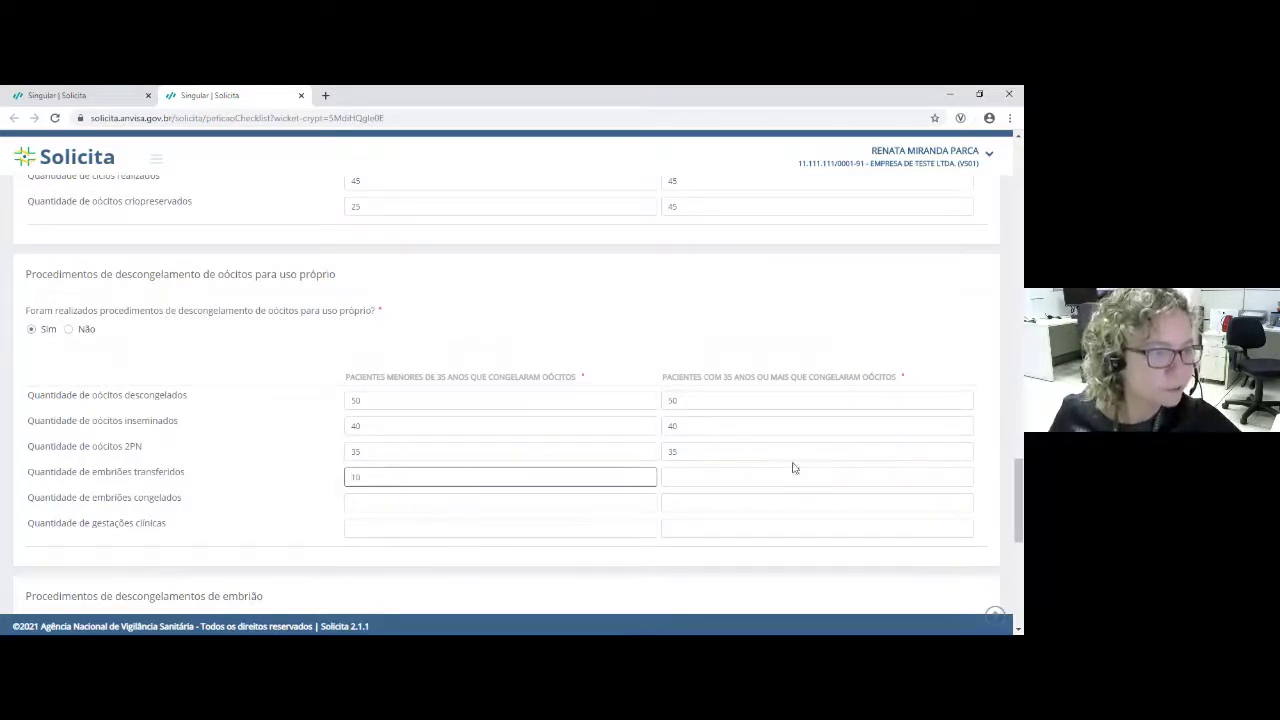
{"action": "left_click", "coordinate": [744, 485]}
{"action": "type", "text": "10"}
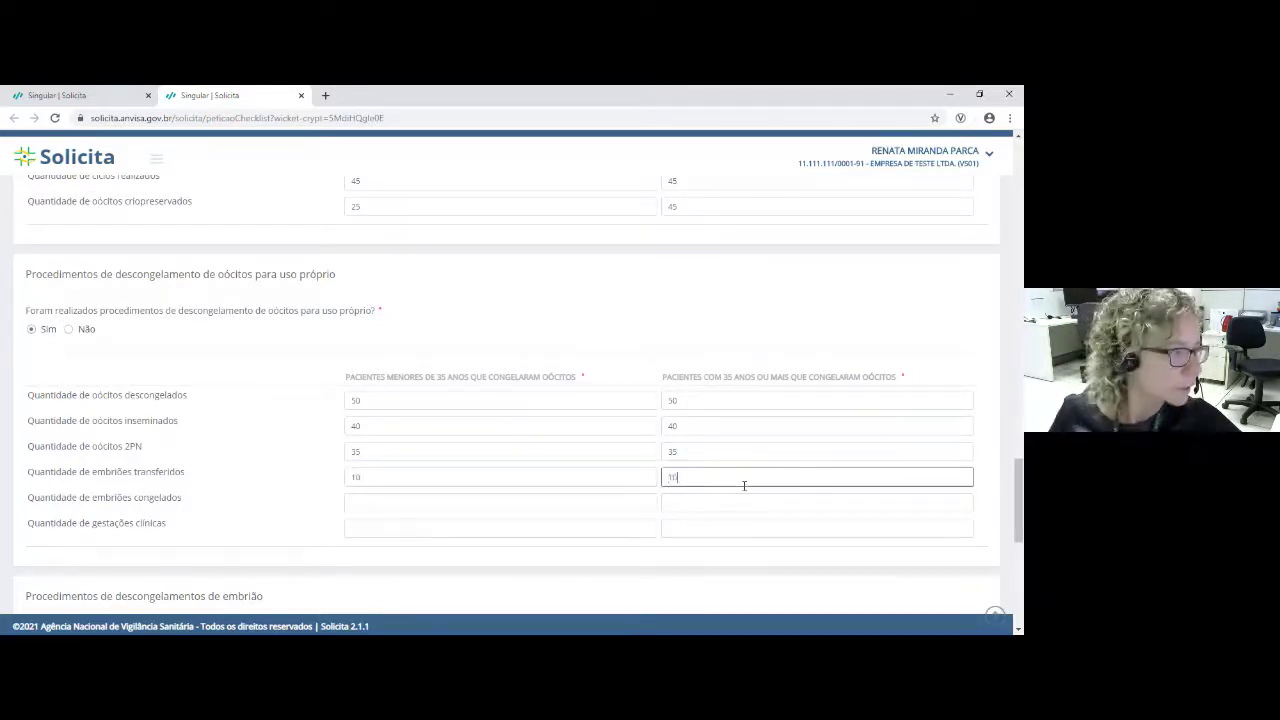
{"action": "left_click", "coordinate": [508, 492]}
{"action": "type", "text": "20"}
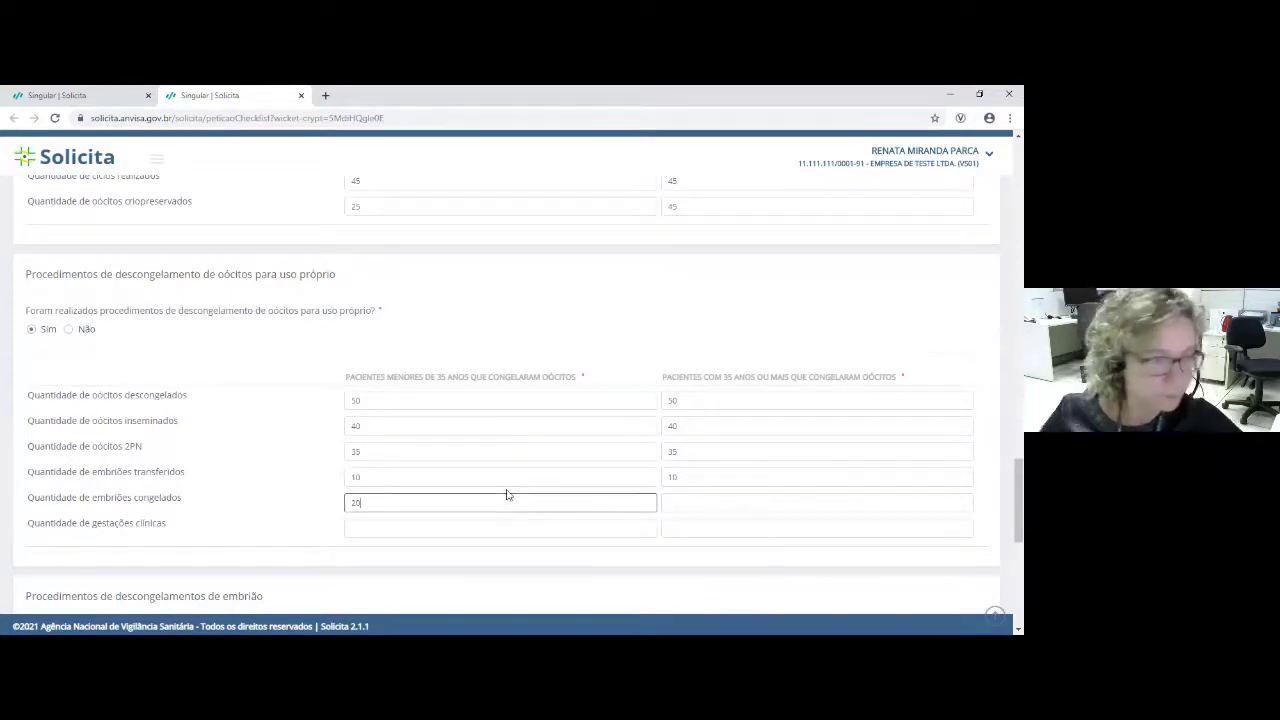
{"action": "left_click", "coordinate": [692, 503]}
{"action": "type", "text": "20"}
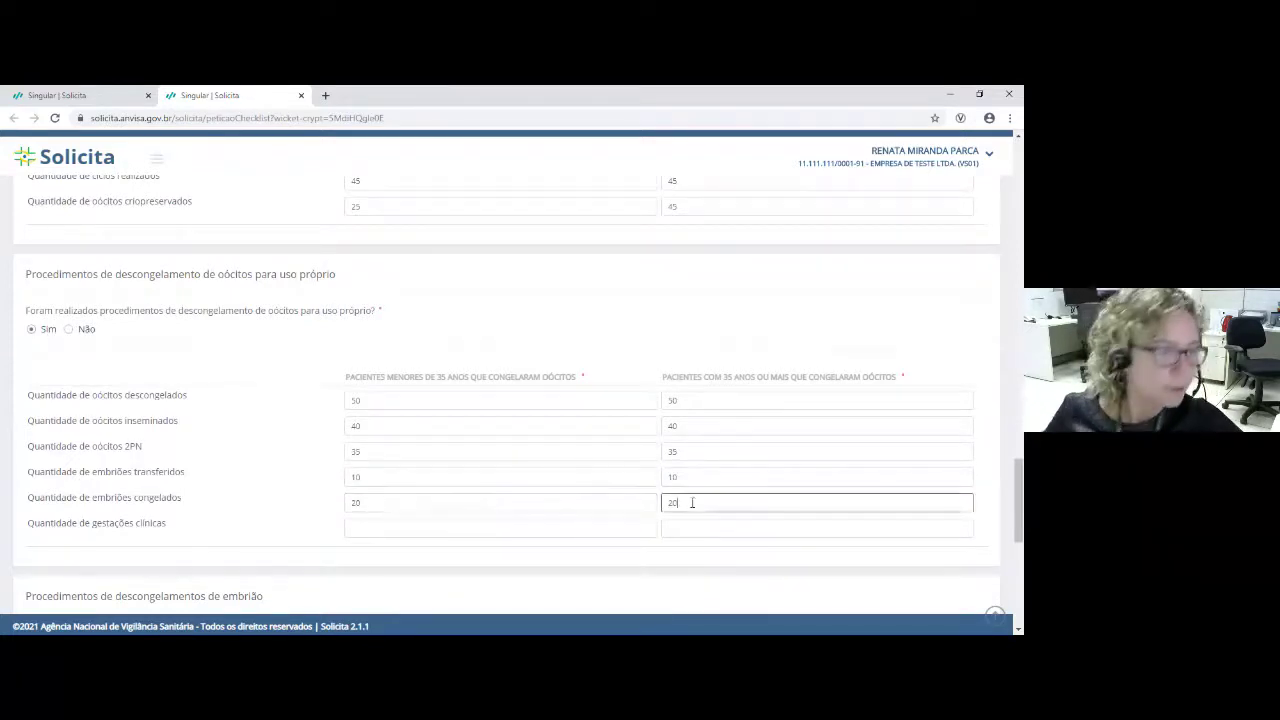
Step: Enter 10 clinical pregnancies (gestações clínicas) for each patient age group in the own-use oocyte thawing section
{"action": "left_click", "coordinate": [426, 530]}
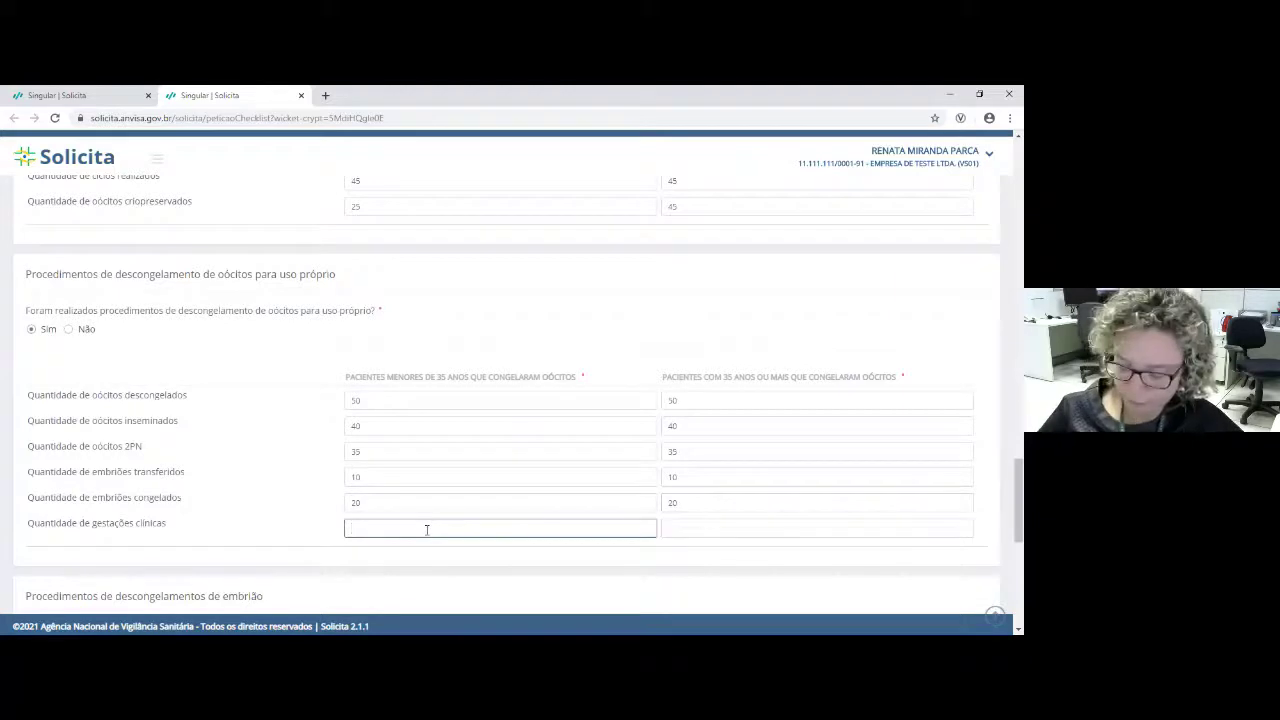
{"action": "type", "text": "10"}
{"action": "left_click", "coordinate": [720, 529]}
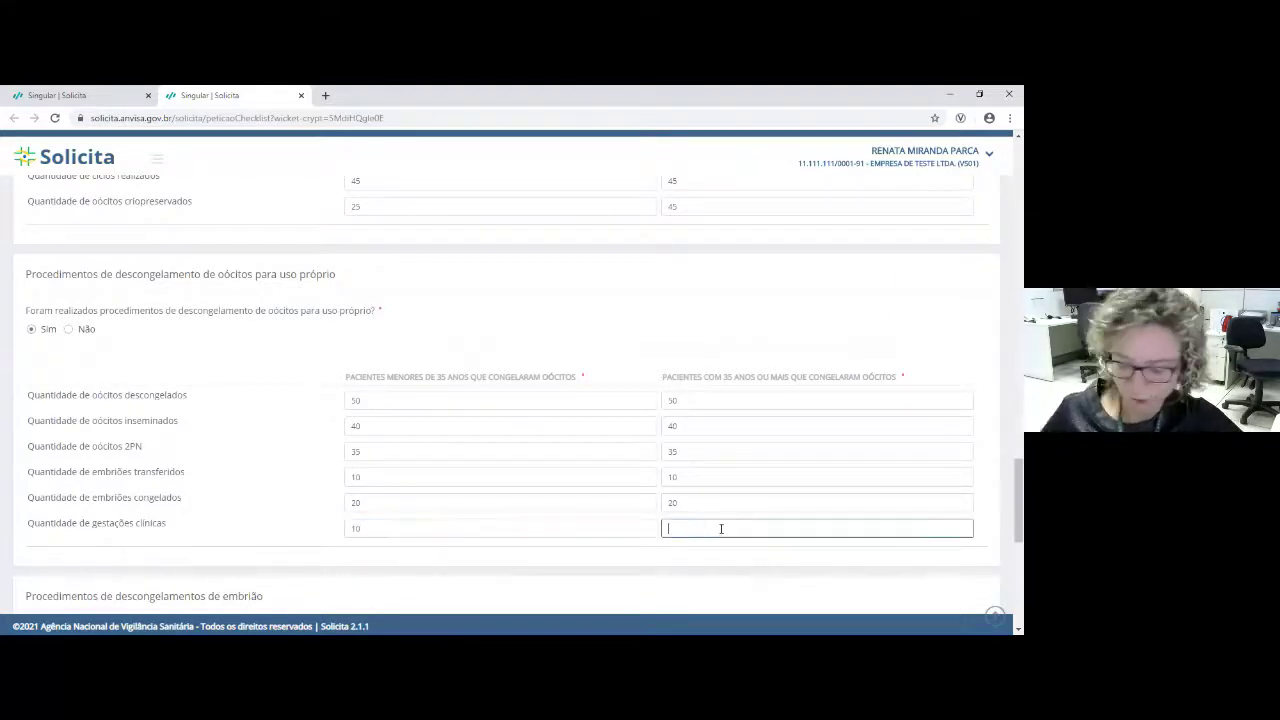
{"action": "type", "text": "10"}
{"action": "left_click", "coordinate": [697, 576]}
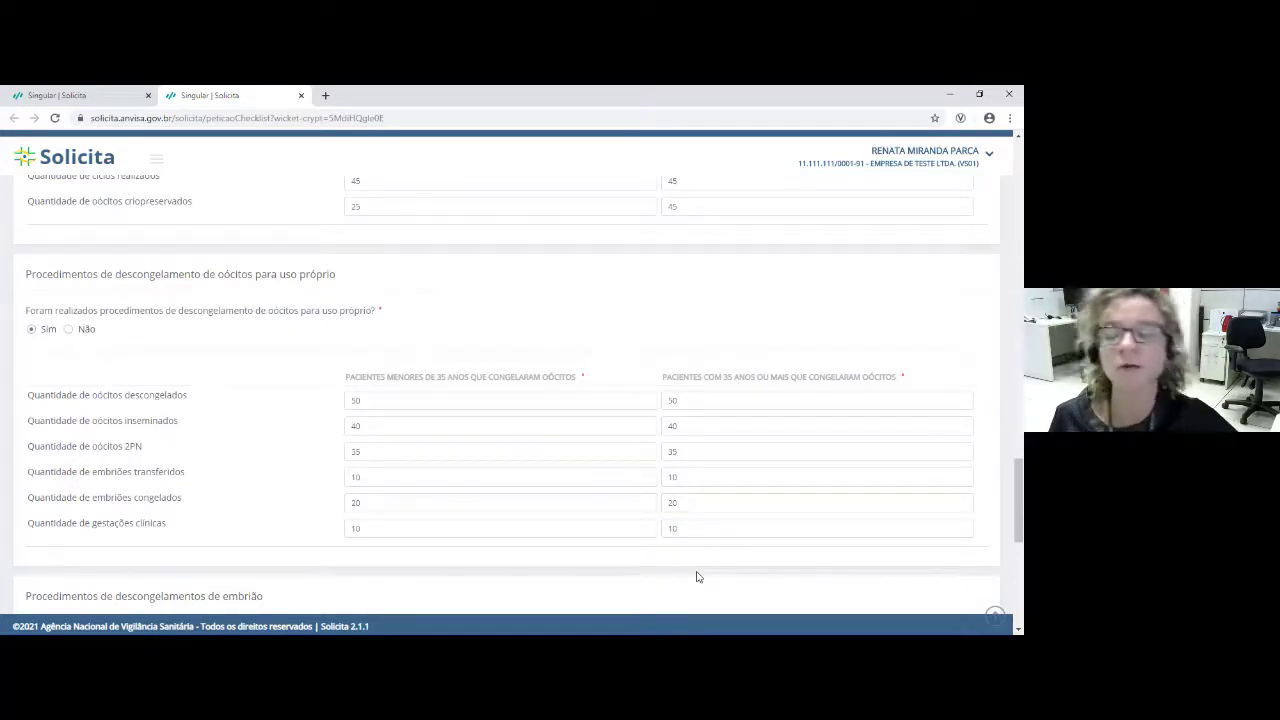
Step: Declare that embryo thawing was performed, and enter 50 thawed embryos for patients under 35 and 40 for those aged 35 or more
{"action": "scroll", "coordinate": [697, 576], "scroll_direction": "down", "scroll_amount": 2}
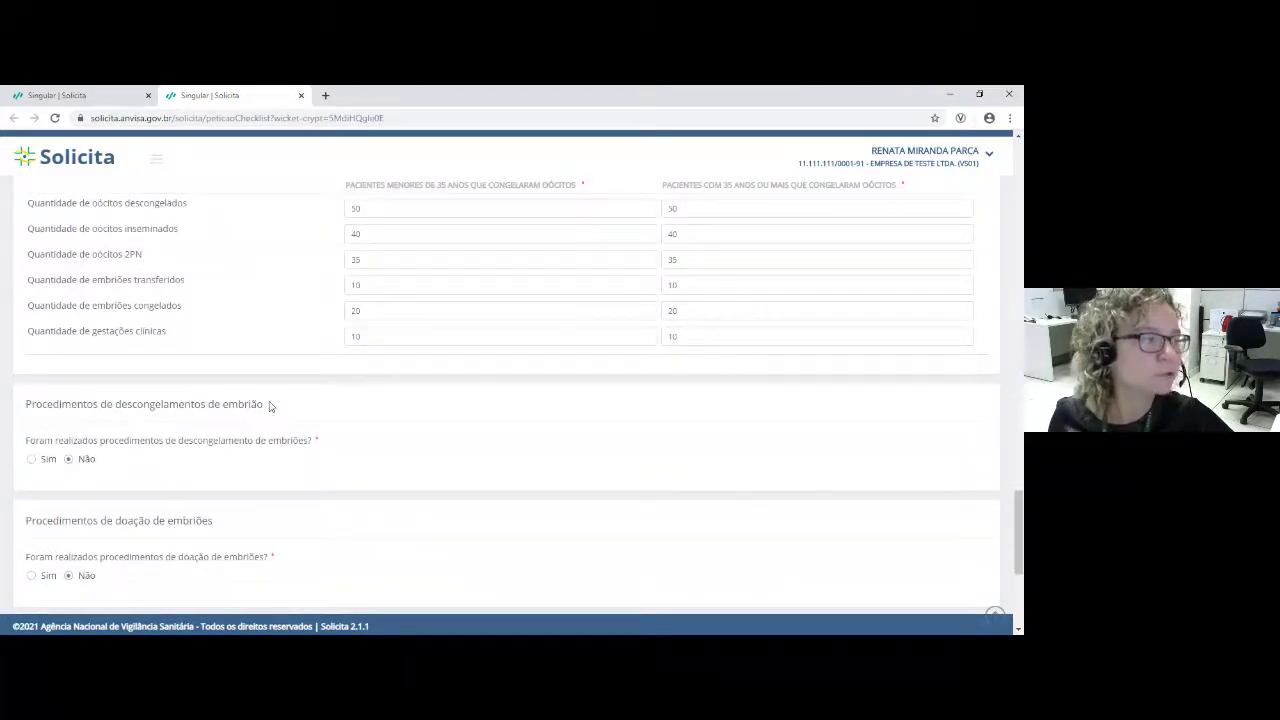
{"action": "left_click", "coordinate": [31, 460]}
{"action": "scroll", "coordinate": [309, 478], "scroll_direction": "down", "scroll_amount": 1}
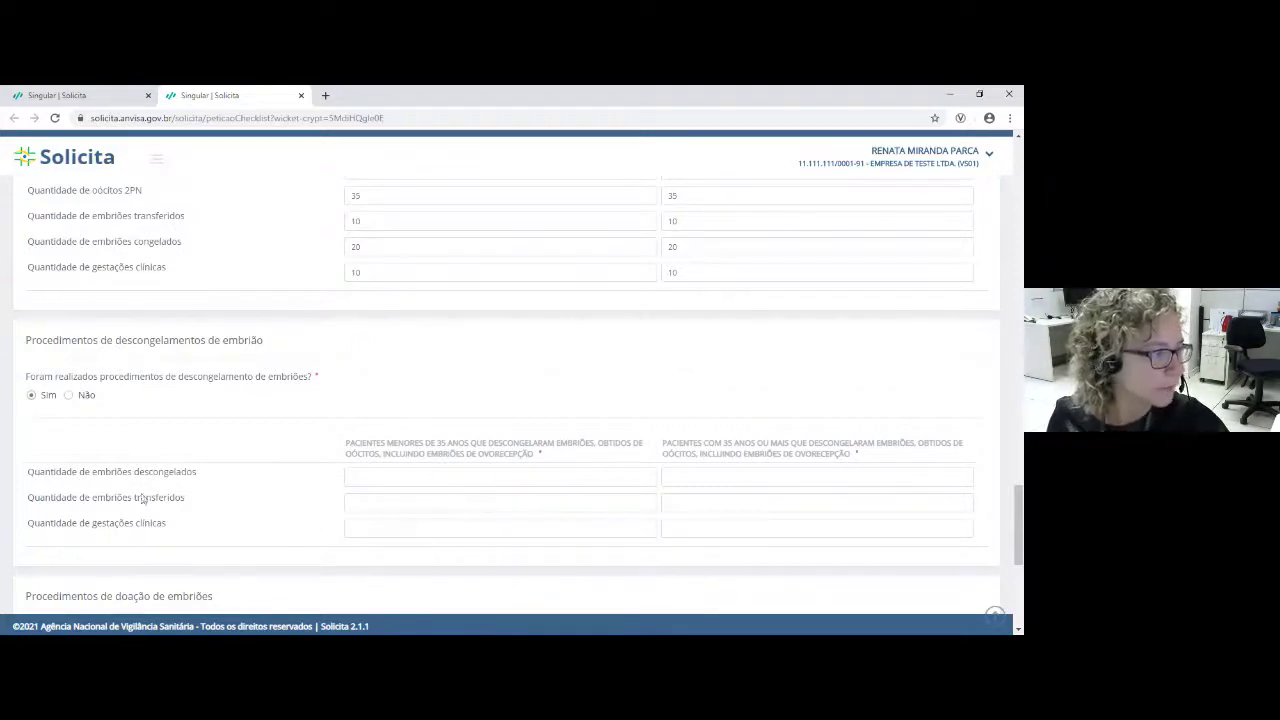
{"action": "left_click", "coordinate": [447, 480]}
{"action": "type", "text": "50"}
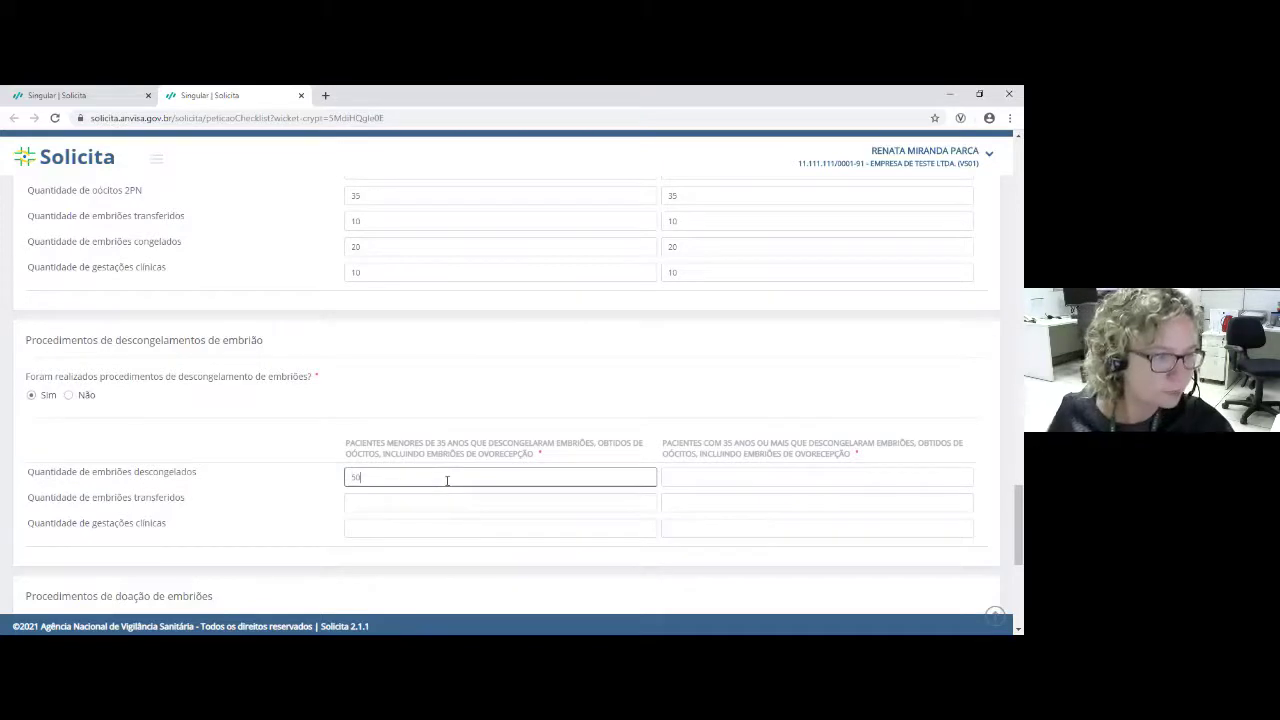
{"action": "left_click", "coordinate": [705, 478]}
{"action": "type", "text": "40"}
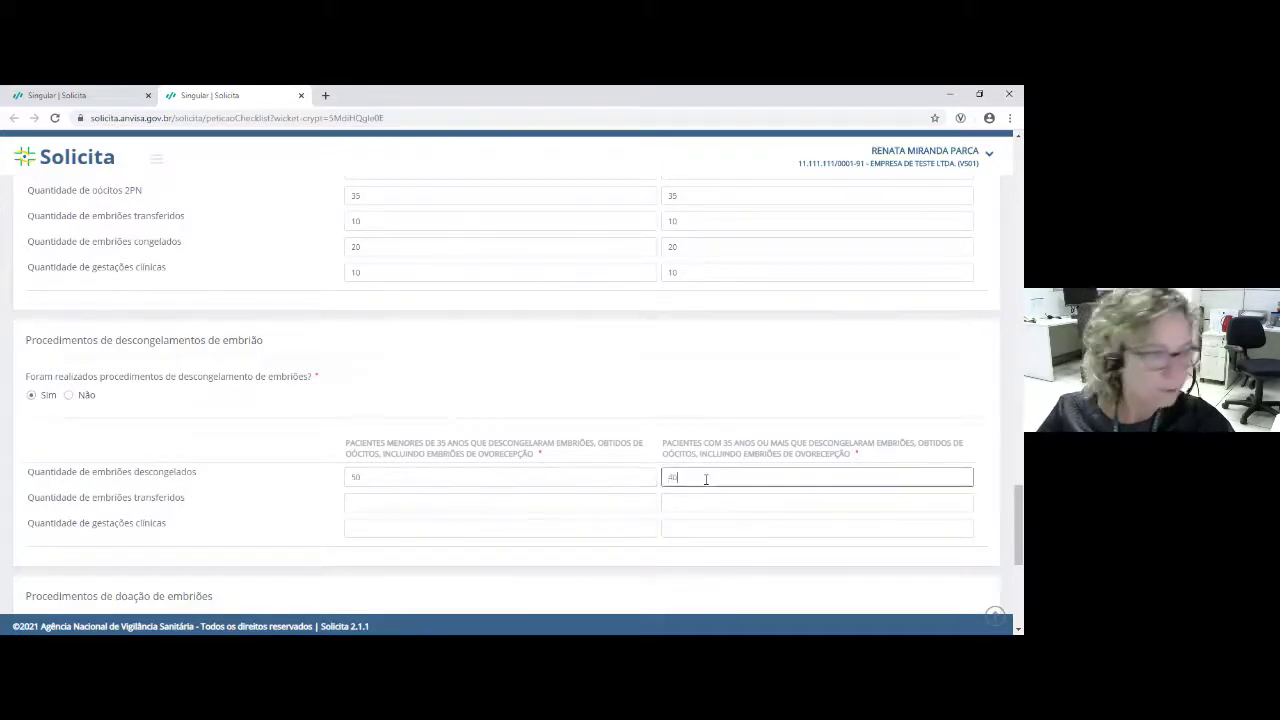
Step: Enter 25 transferred embryos and 10 clinical pregnancies for each patient age group in the embryo thawing section
{"action": "left_click", "coordinate": [417, 502]}
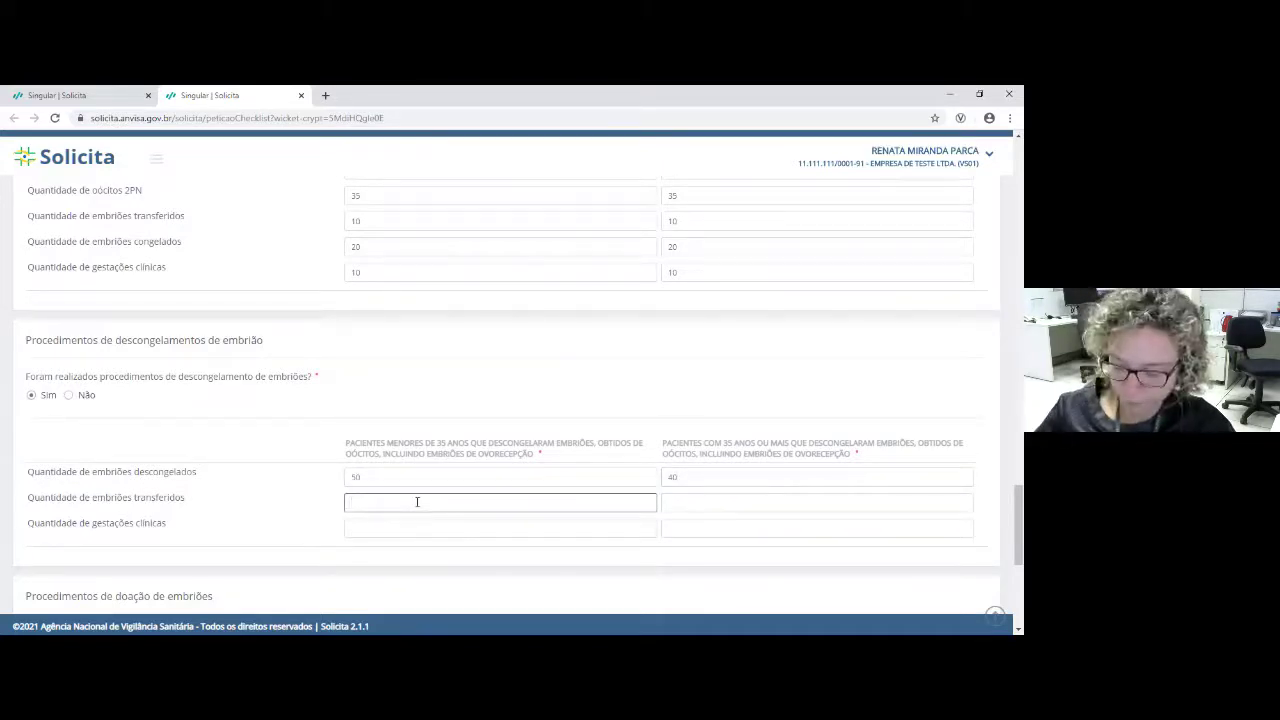
{"action": "type", "text": "25"}
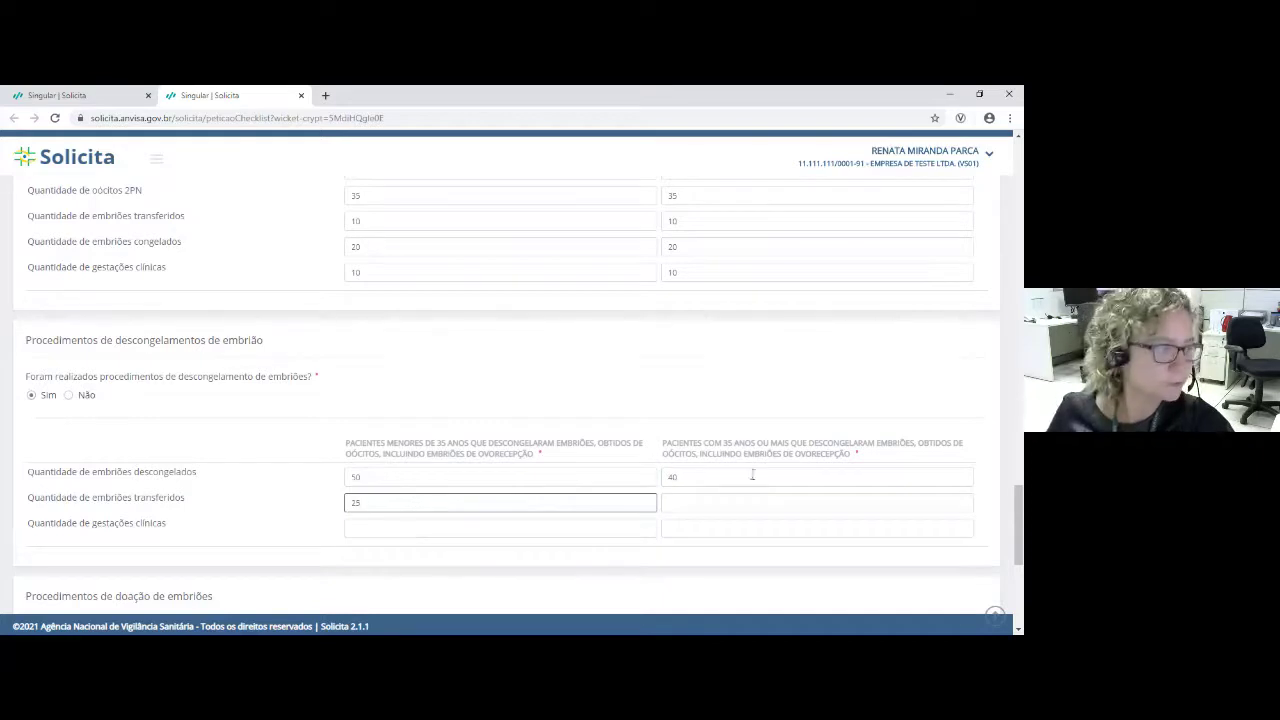
{"action": "left_click", "coordinate": [746, 501]}
{"action": "type", "text": "25"}
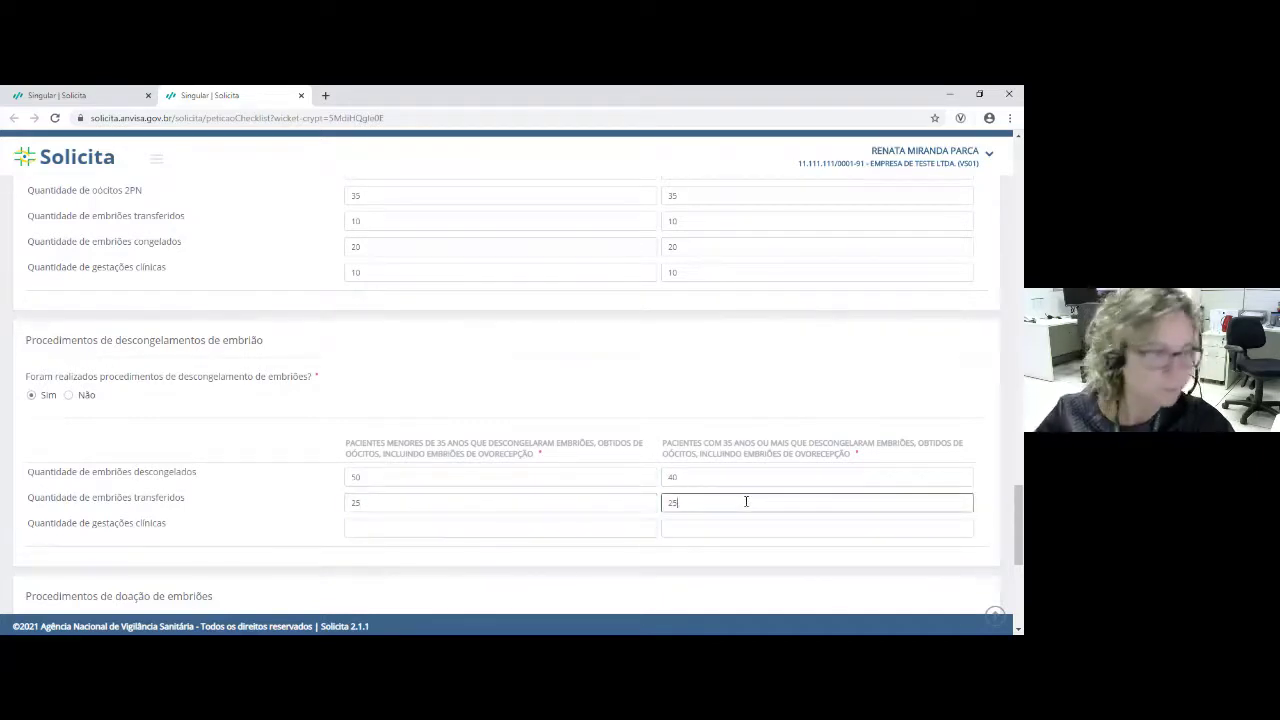
{"action": "left_click", "coordinate": [434, 530]}
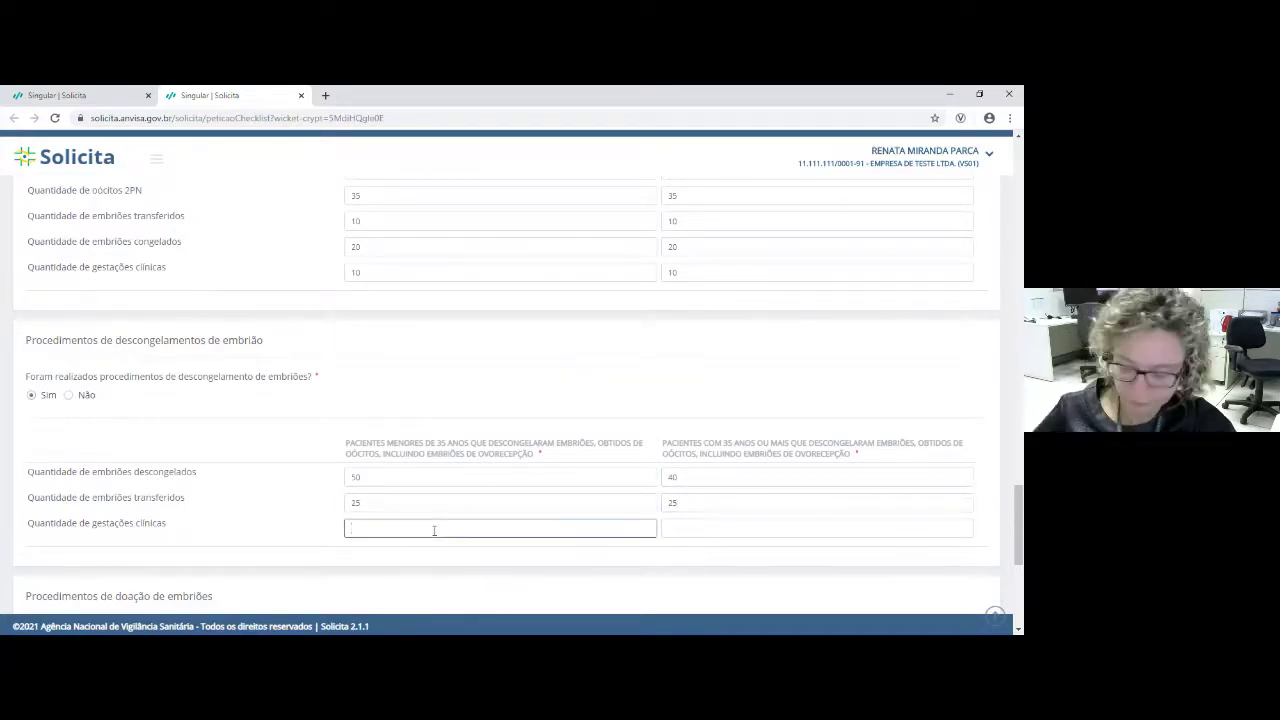
{"action": "type", "text": "10"}
{"action": "left_click", "coordinate": [717, 528]}
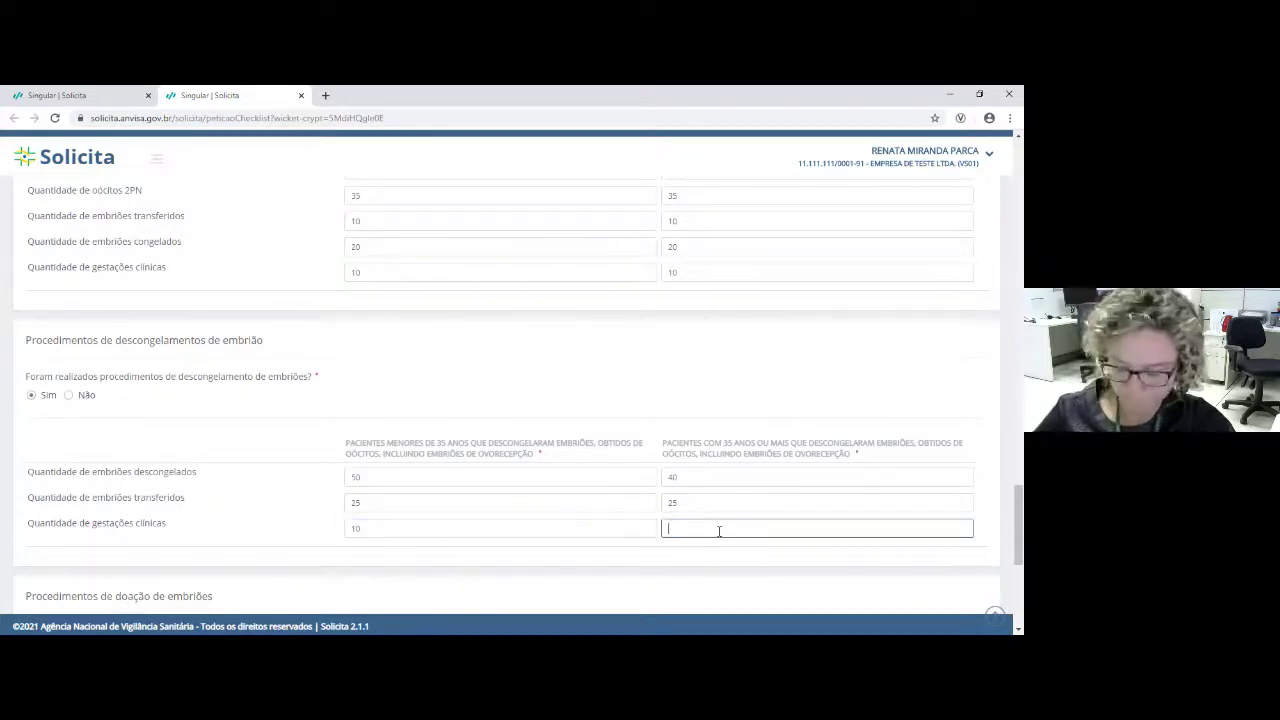
{"action": "type", "text": "10"}
{"action": "left_click", "coordinate": [716, 581]}
Step: Declare that embryo donation was performed, and enter 45 embryos donated for research and 25 for therapeutic use
{"action": "scroll", "coordinate": [714, 572], "scroll_direction": "down", "scroll_amount": 3}
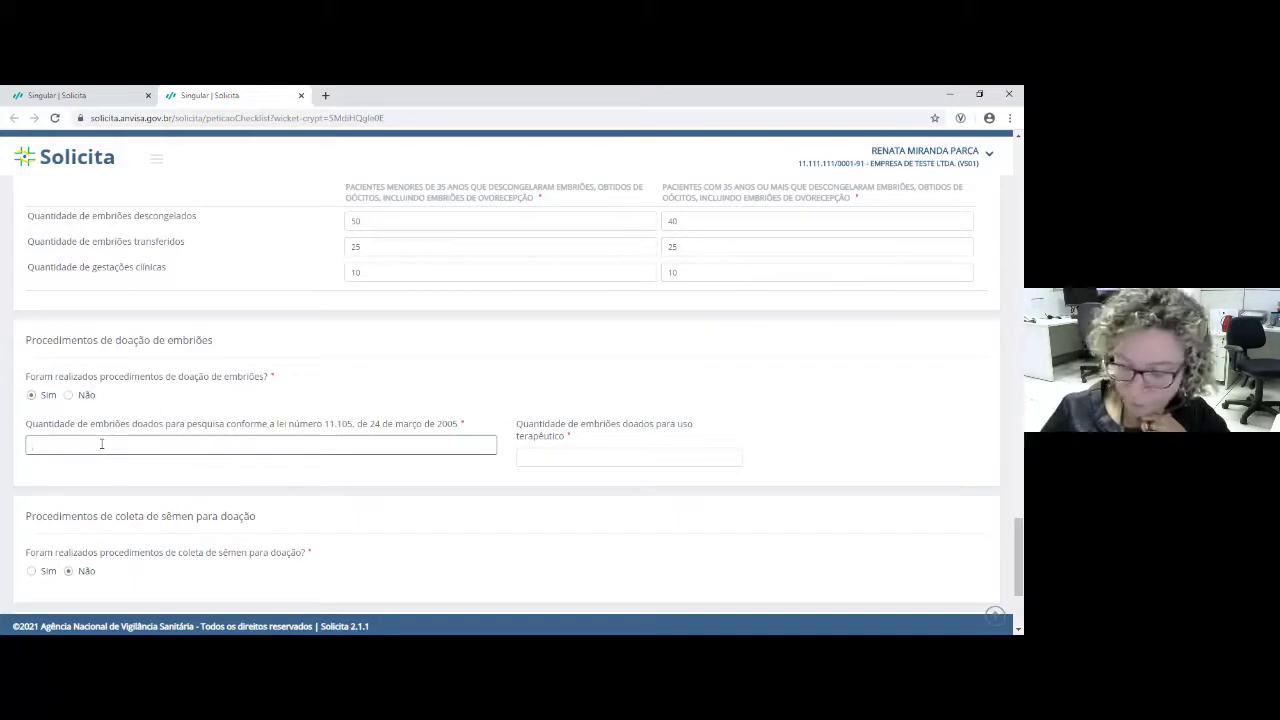
{"action": "type", "text": "49"}
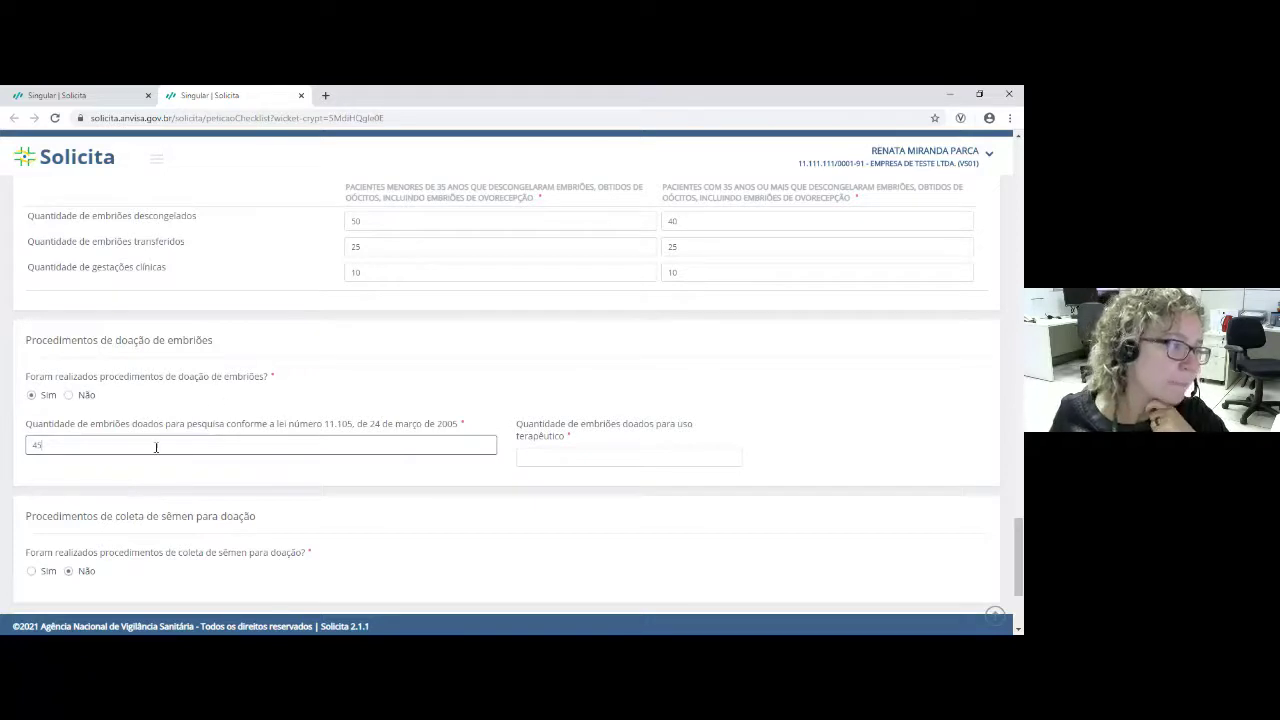
{"action": "left_click", "coordinate": [553, 460]}
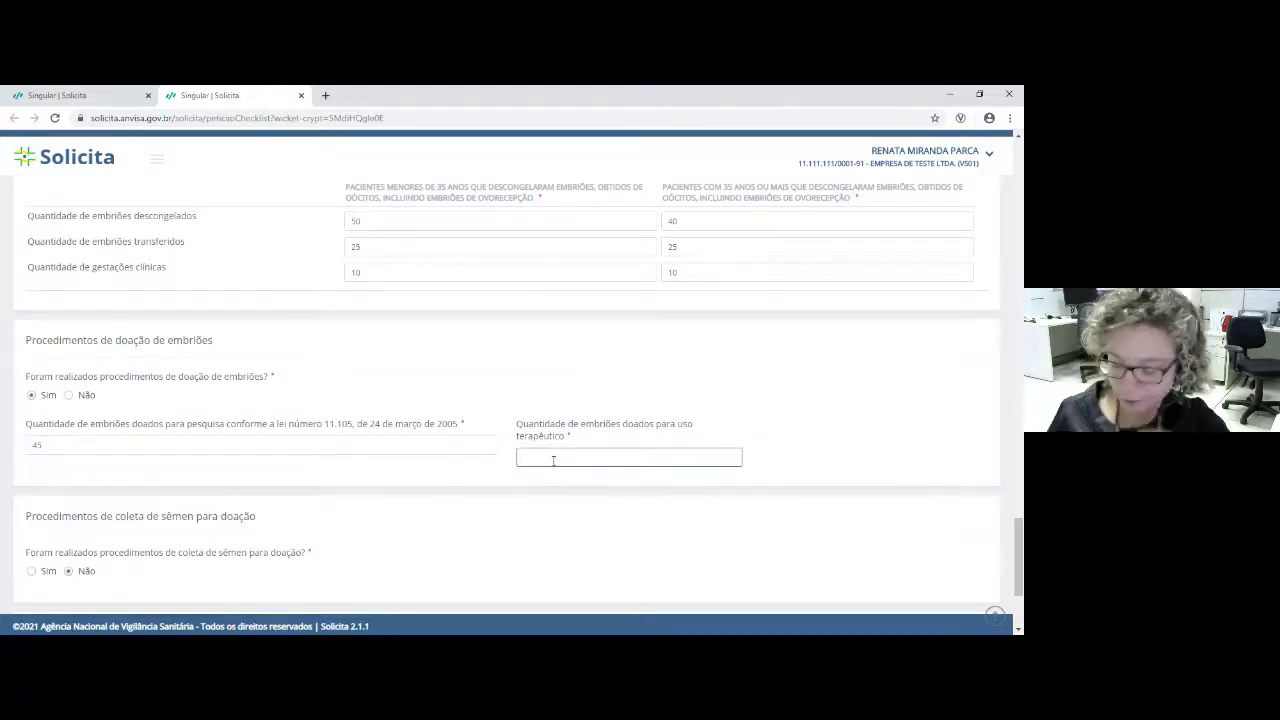
{"action": "type", "text": "25"}
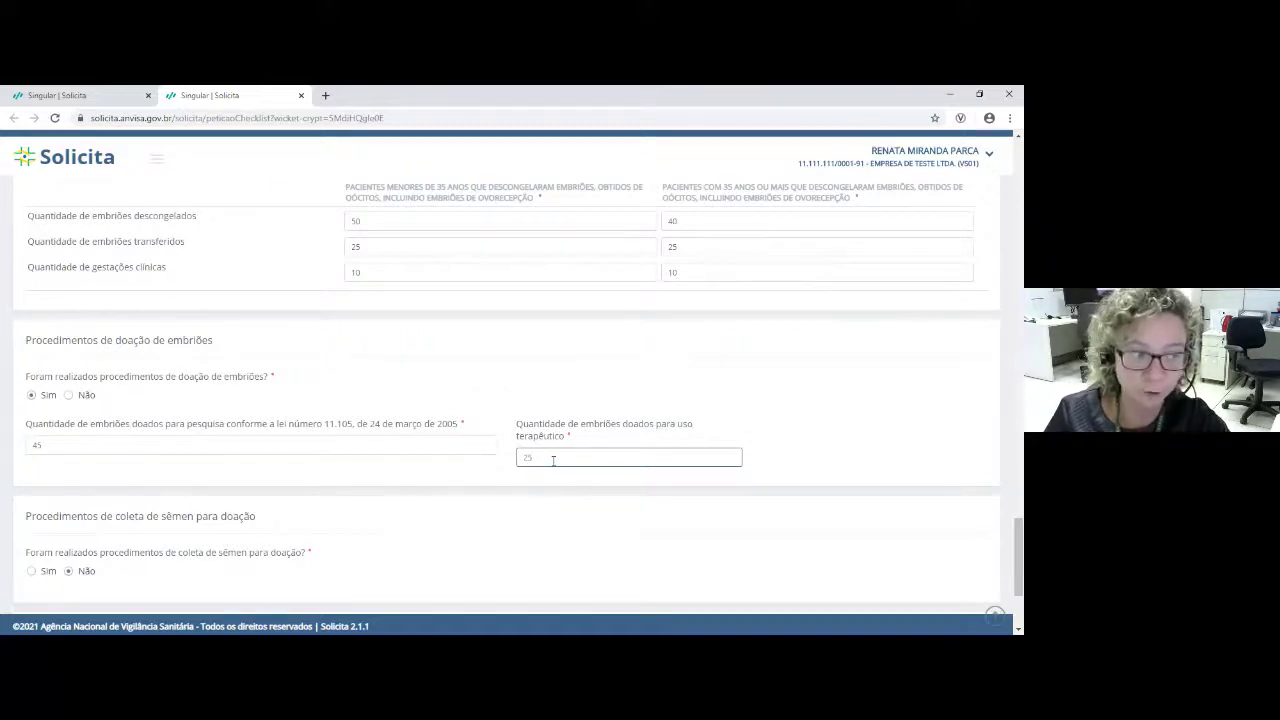
{"action": "left_click", "coordinate": [557, 494]}
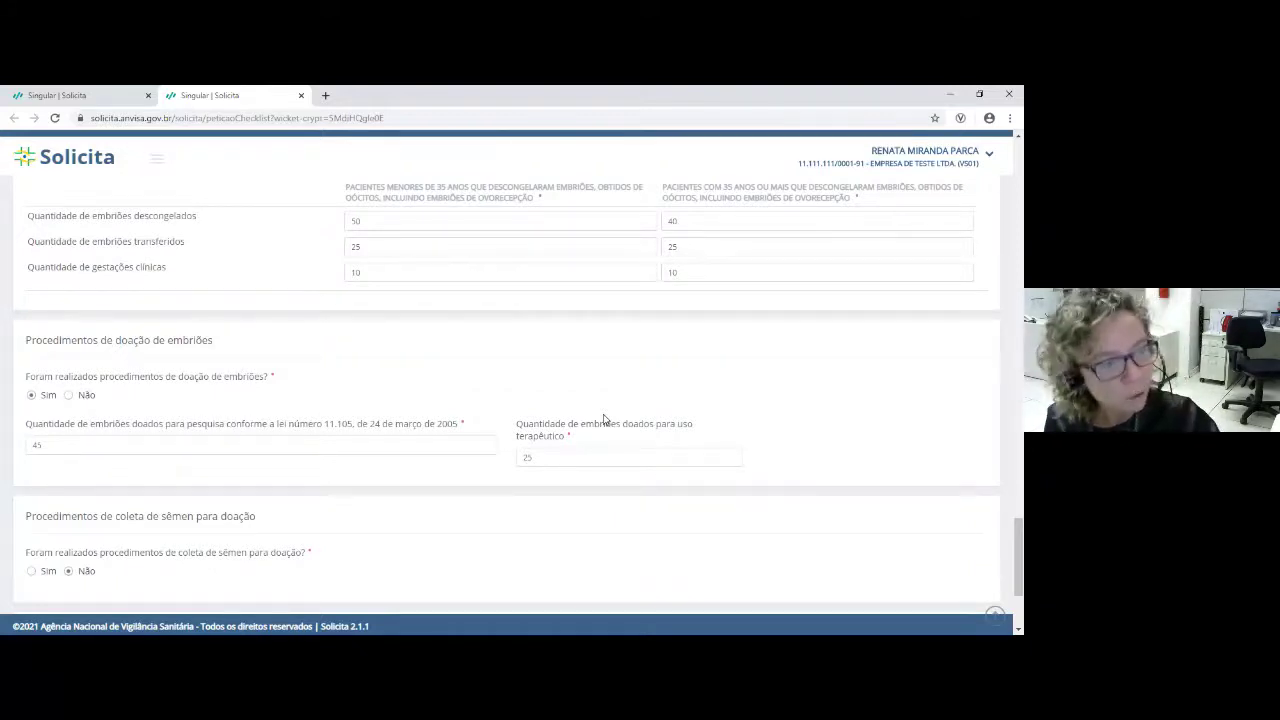
Step: Declare that semen collection for donation was performed, and enter 15 donors with stored samples
{"action": "scroll", "coordinate": [603, 419], "scroll_direction": "down", "scroll_amount": 3}
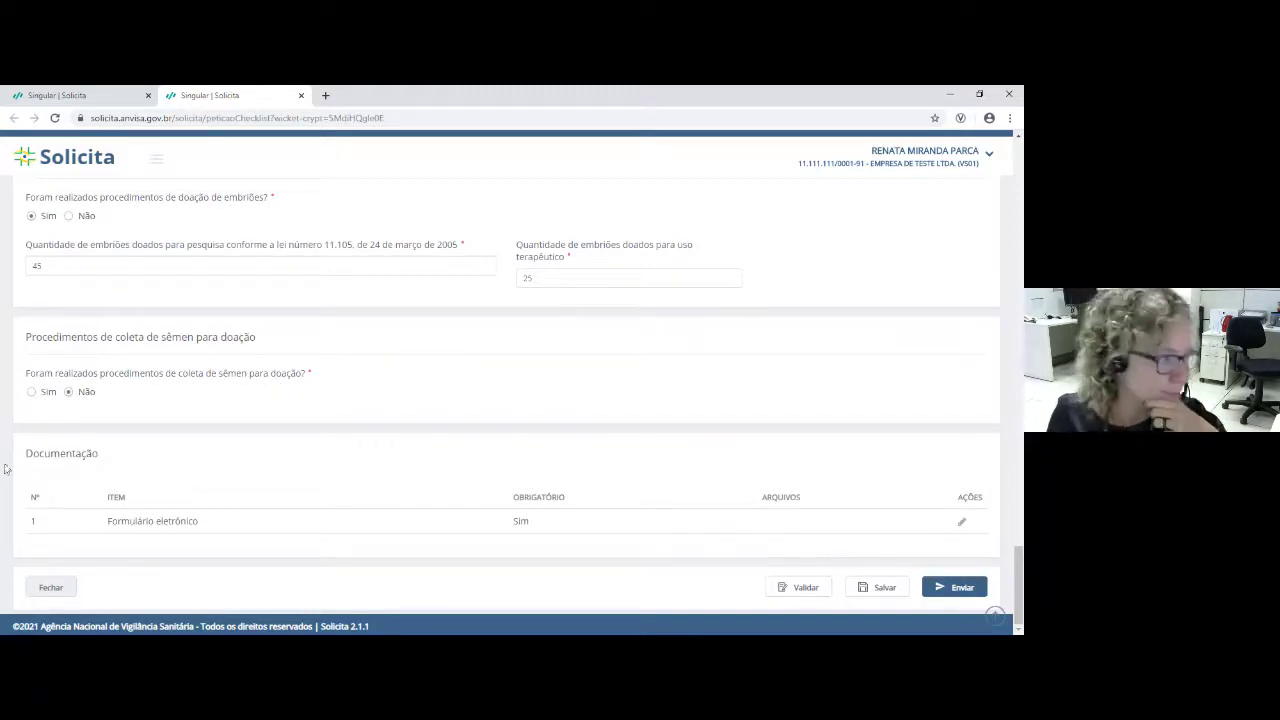
{"action": "left_click", "coordinate": [34, 393]}
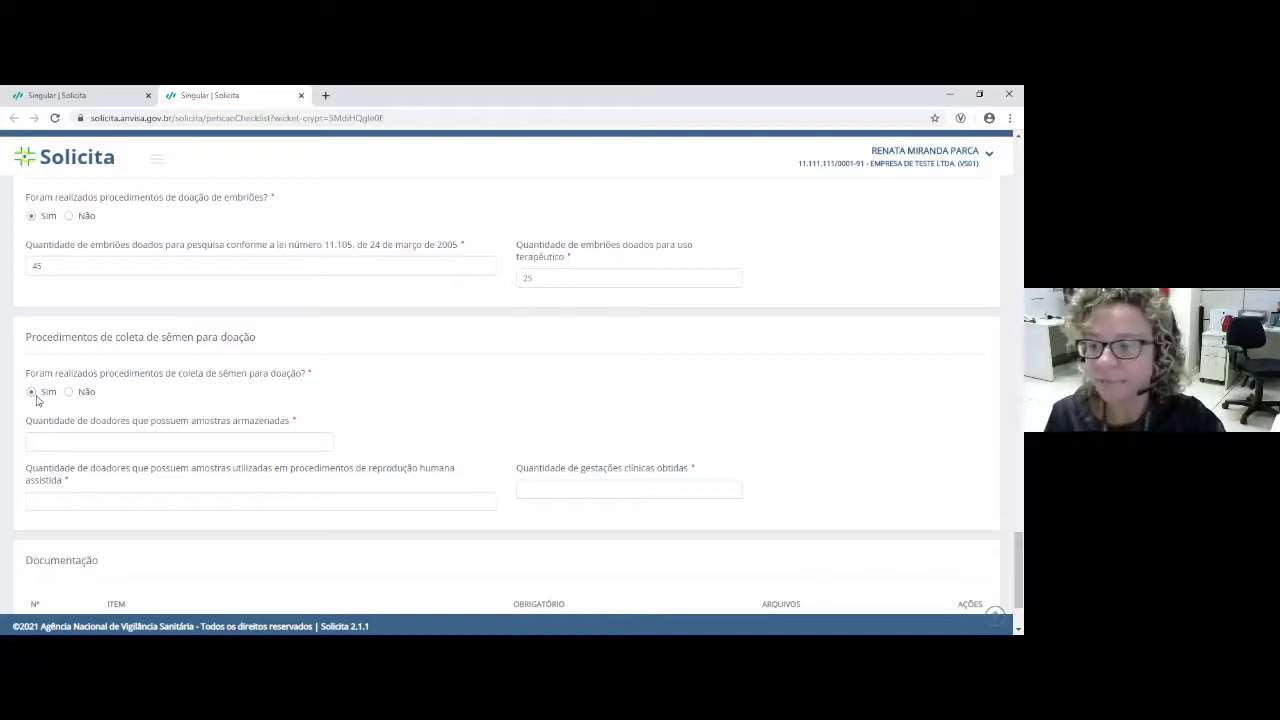
{"action": "left_click", "coordinate": [87, 448]}
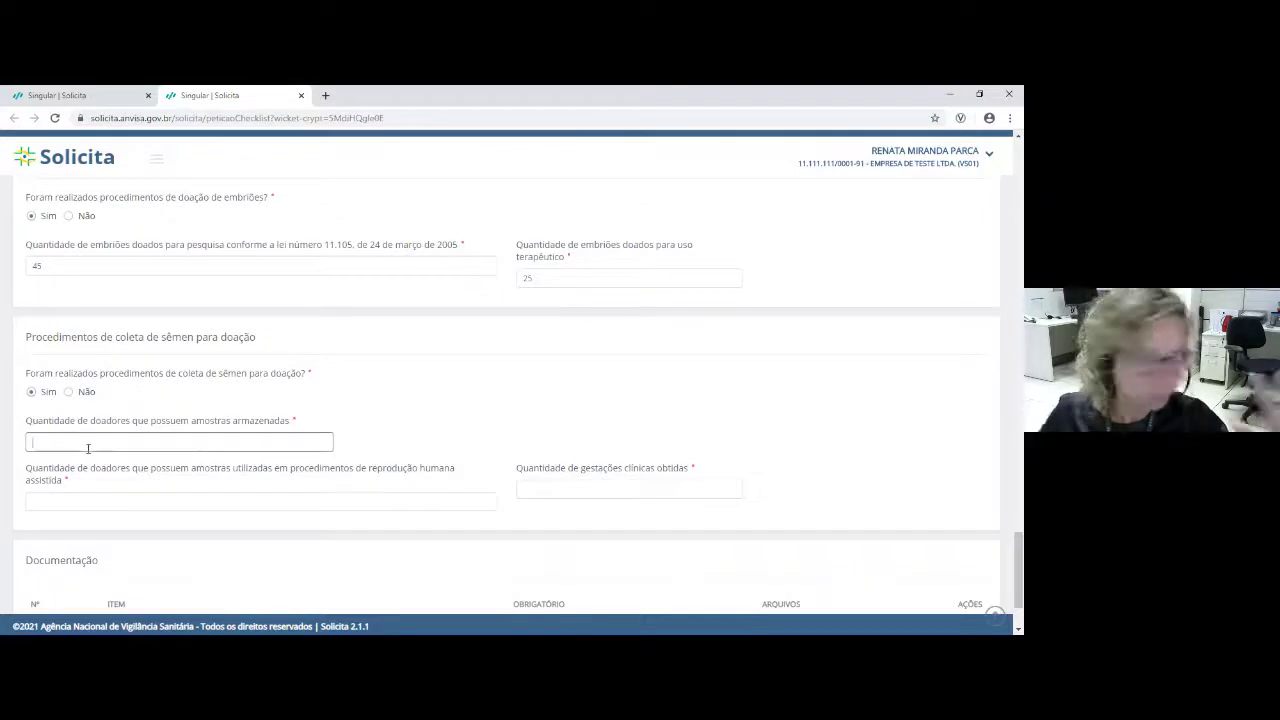
{"action": "type", "text": "15"}
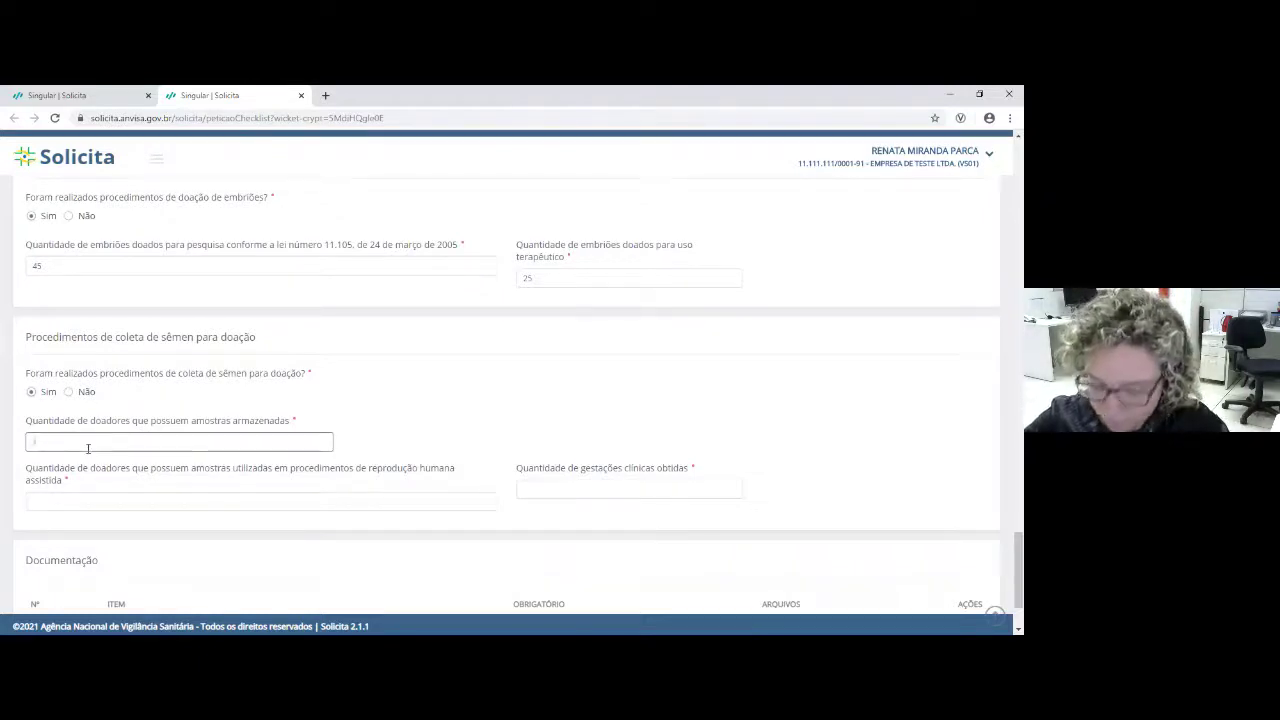
Step: Enter 25 donors with samples used in assisted reproduction and 15 clinical pregnancies obtained in the semen donation section
{"action": "left_click", "coordinate": [94, 508]}
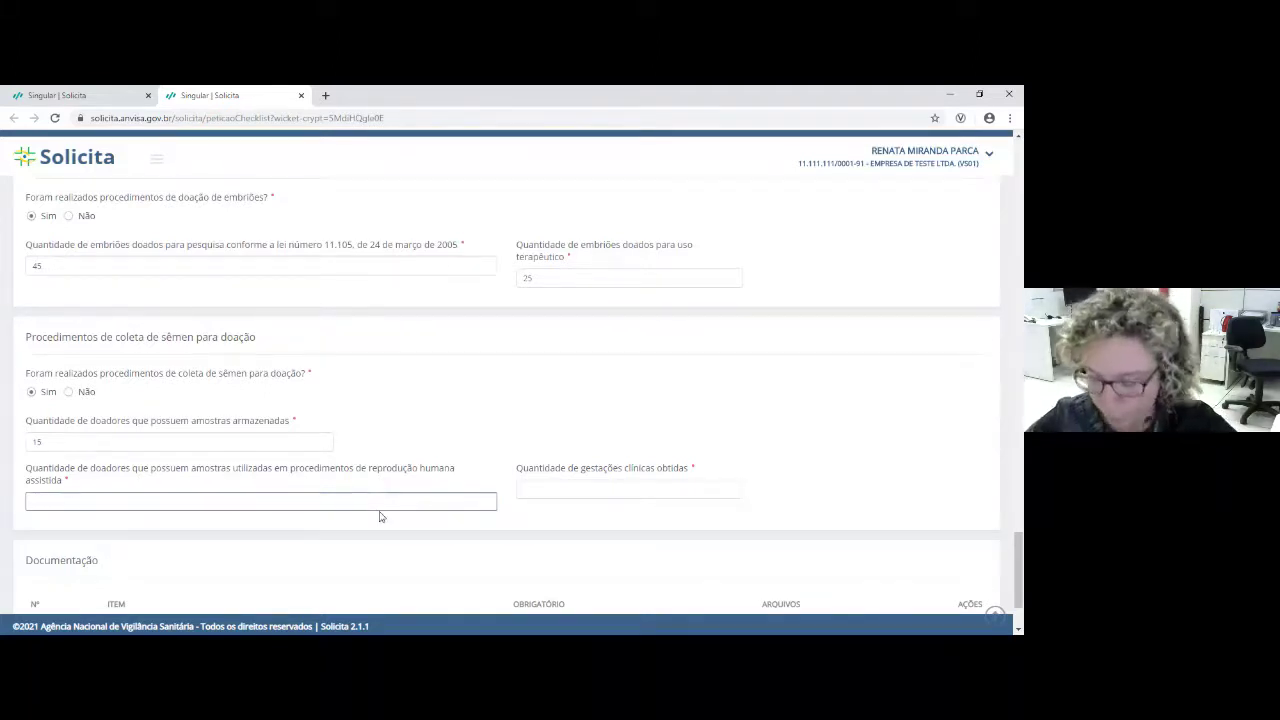
{"action": "type", "text": "25"}
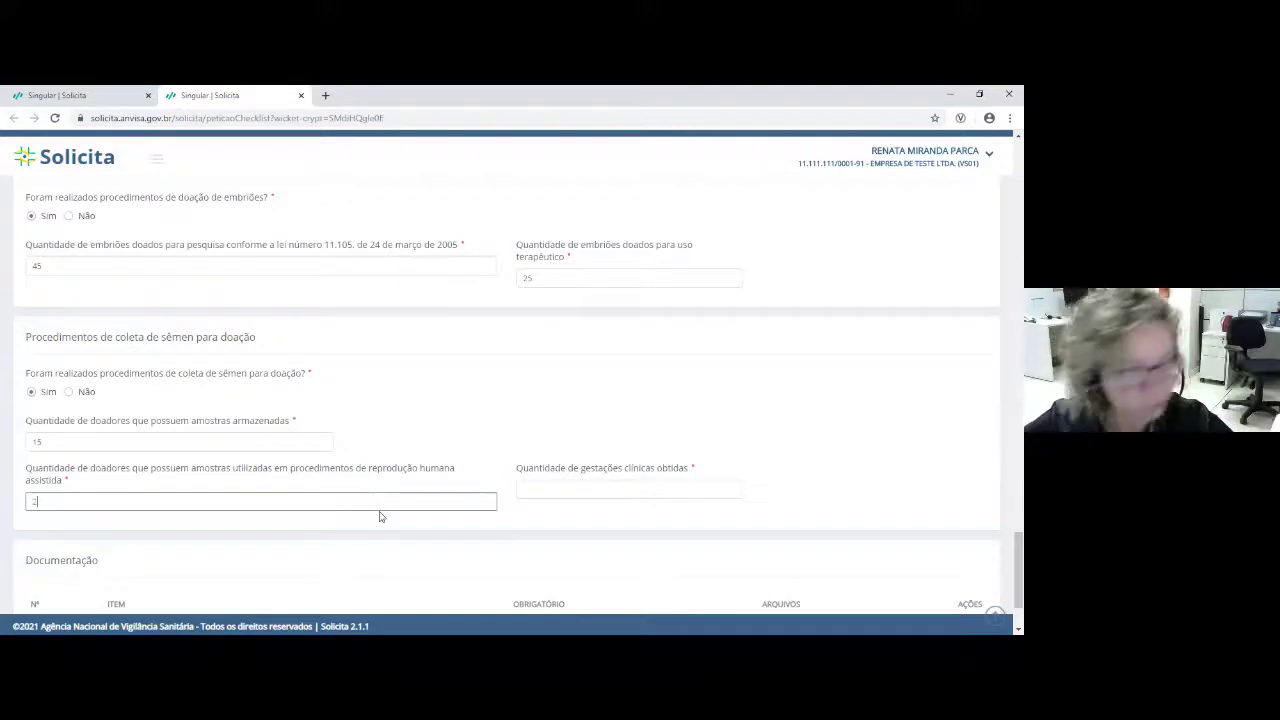
{"action": "left_click", "coordinate": [570, 491]}
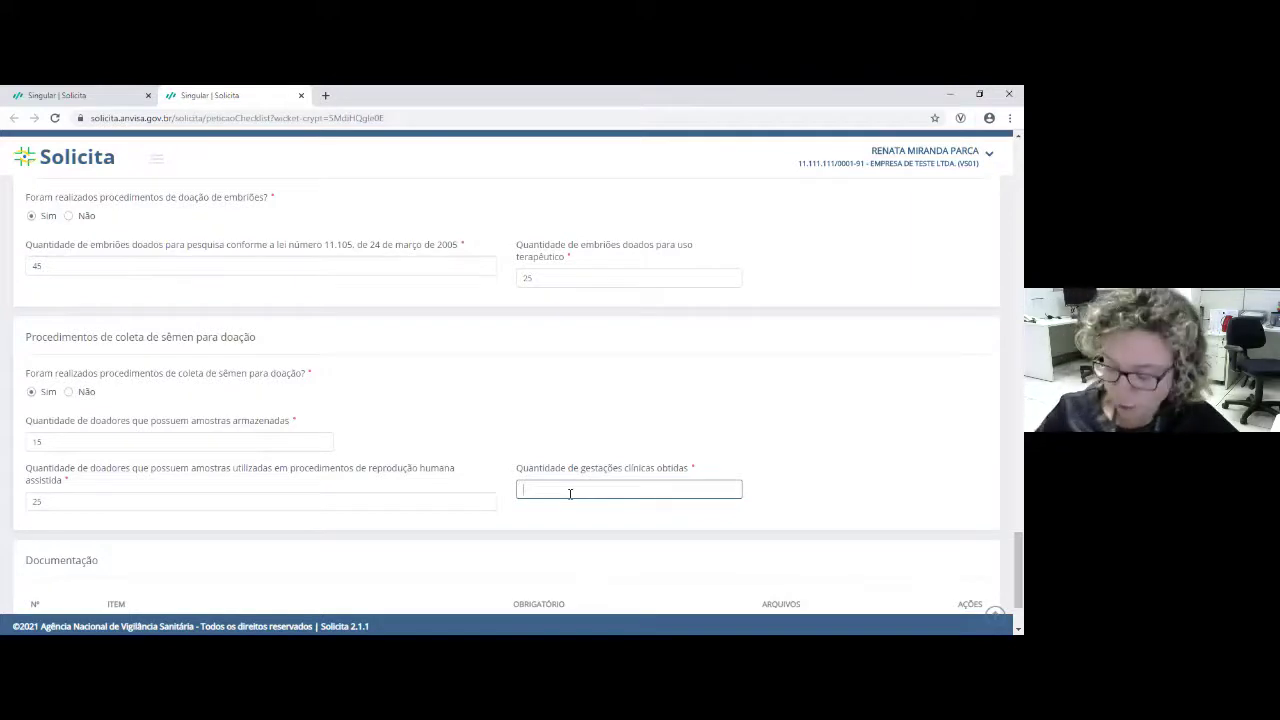
{"action": "type", "text": "15"}
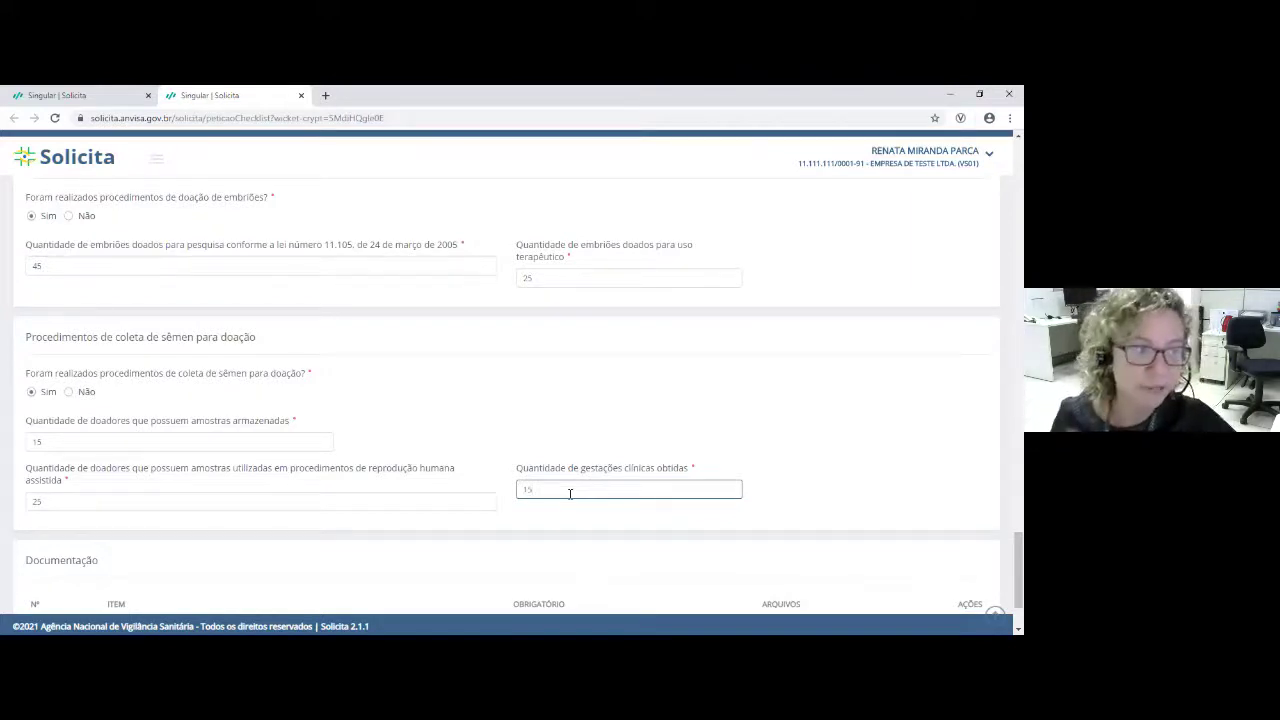
{"action": "left_click", "coordinate": [573, 553]}
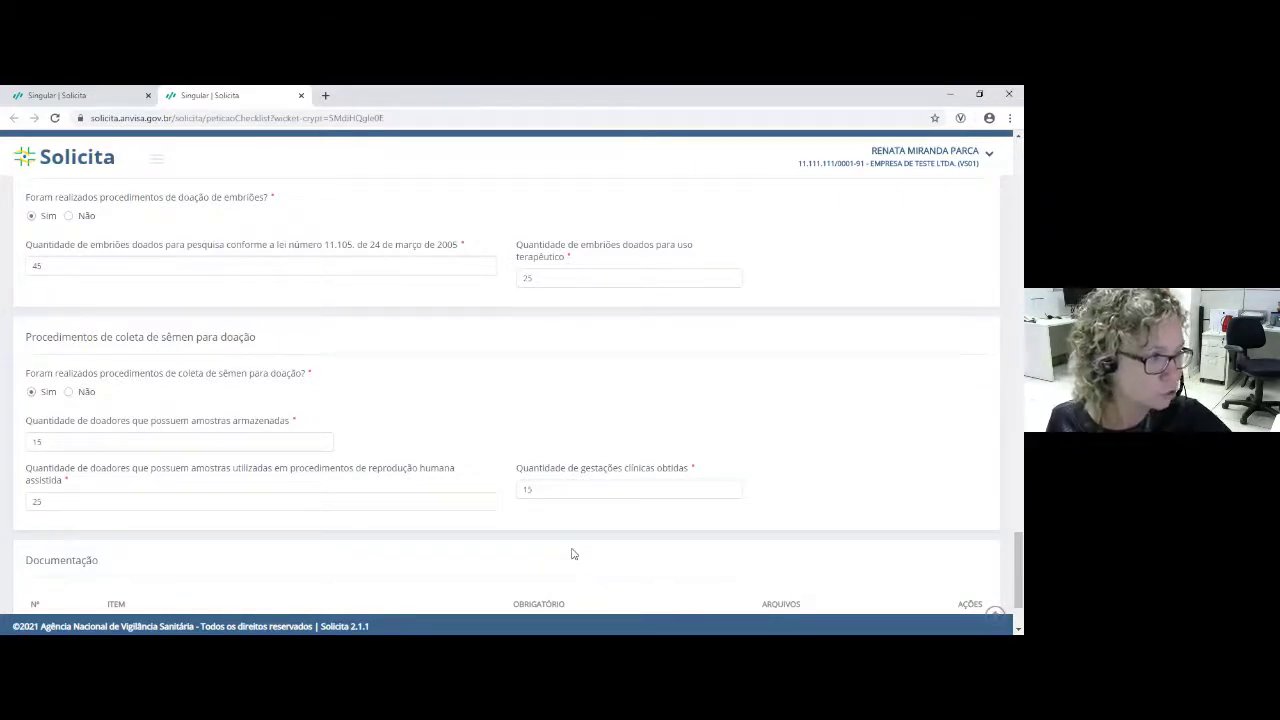
Step: Review the entered petition data from the reference year through the section on thawing oocytes for own use
{"action": "scroll", "coordinate": [573, 553], "scroll_direction": "up", "scroll_amount": 5}
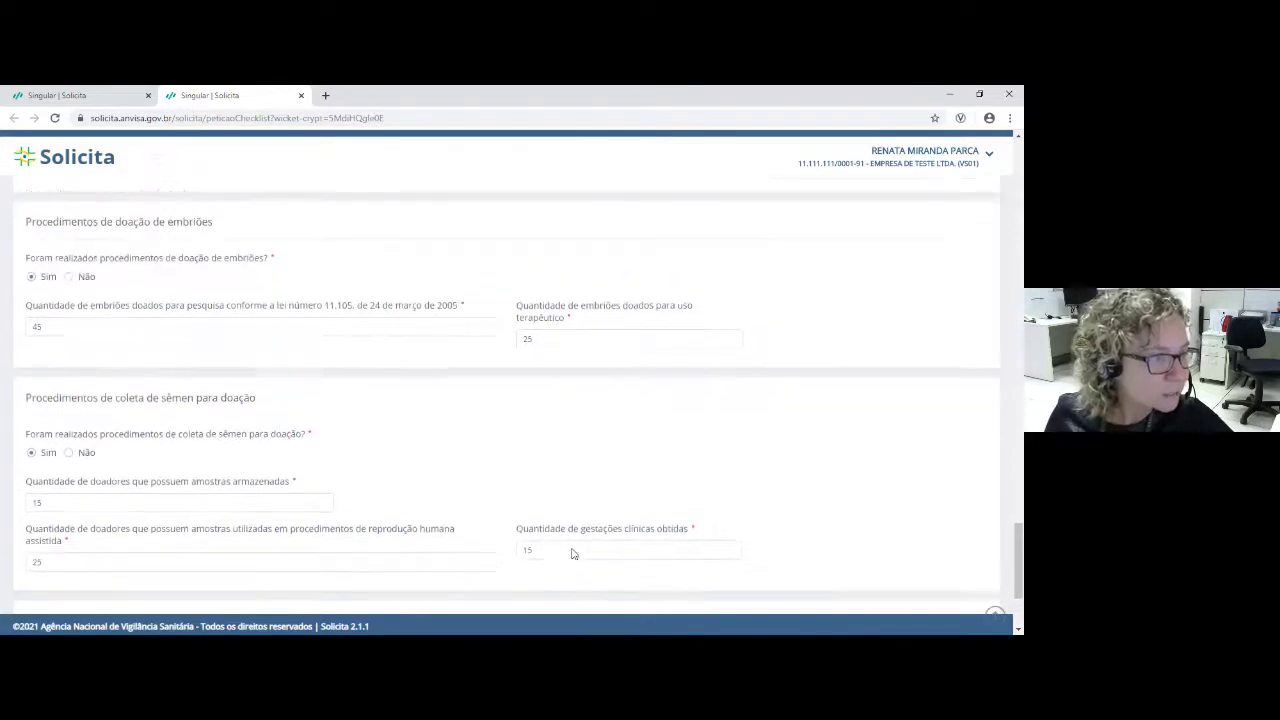
{"action": "scroll", "coordinate": [573, 553], "scroll_direction": "up", "scroll_amount": 5}
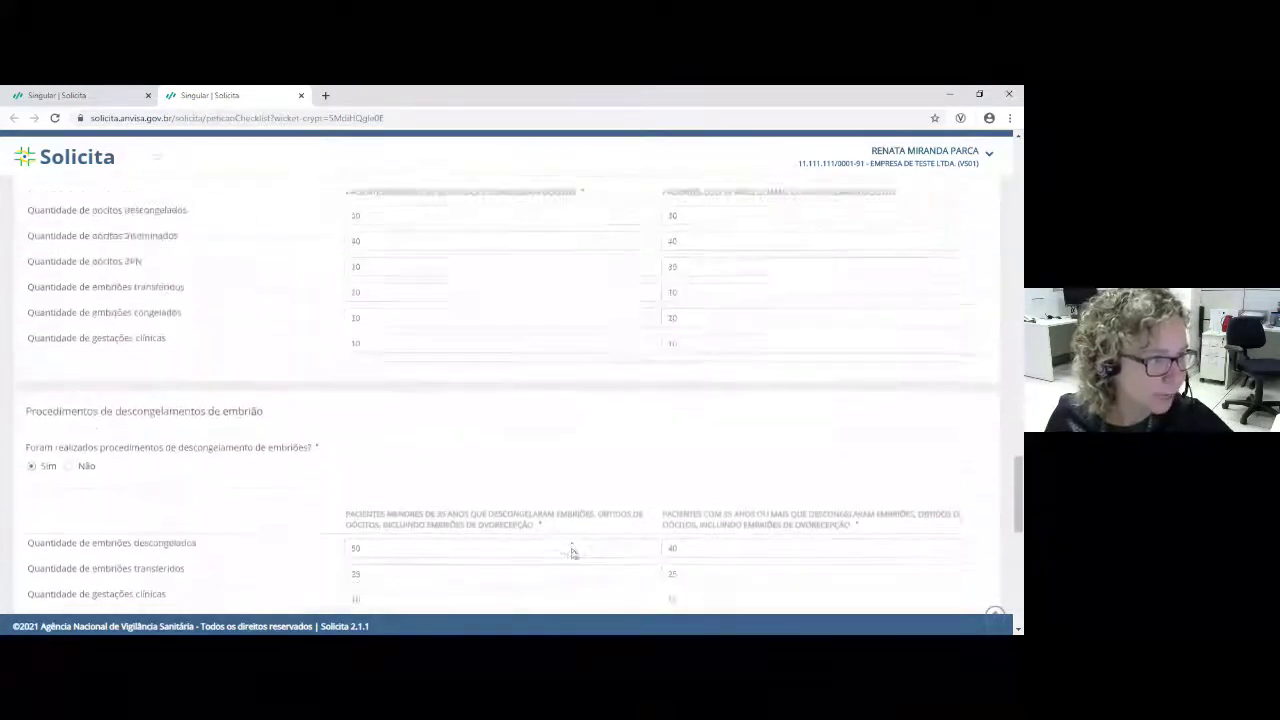
{"action": "scroll", "coordinate": [573, 553], "scroll_direction": "up", "scroll_amount": 5}
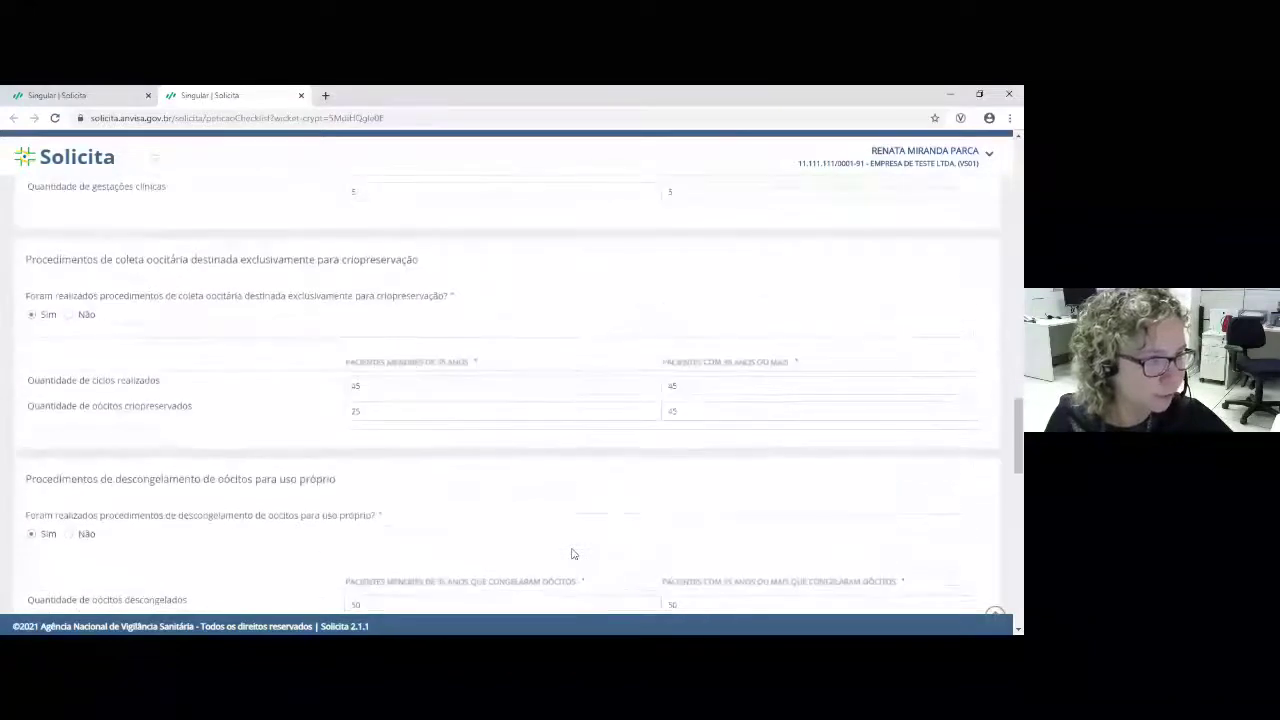
{"action": "scroll", "coordinate": [573, 553], "scroll_direction": "up", "scroll_amount": 5}
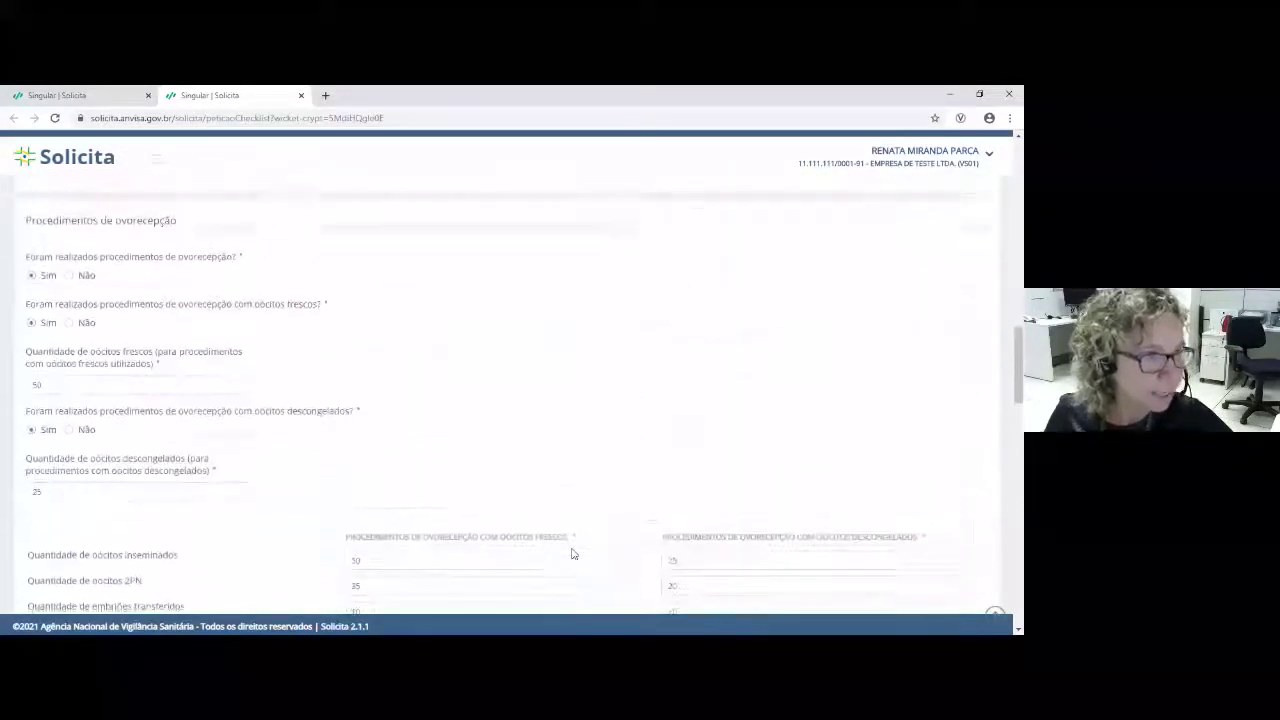
{"action": "scroll", "coordinate": [573, 553], "scroll_direction": "up", "scroll_amount": 5}
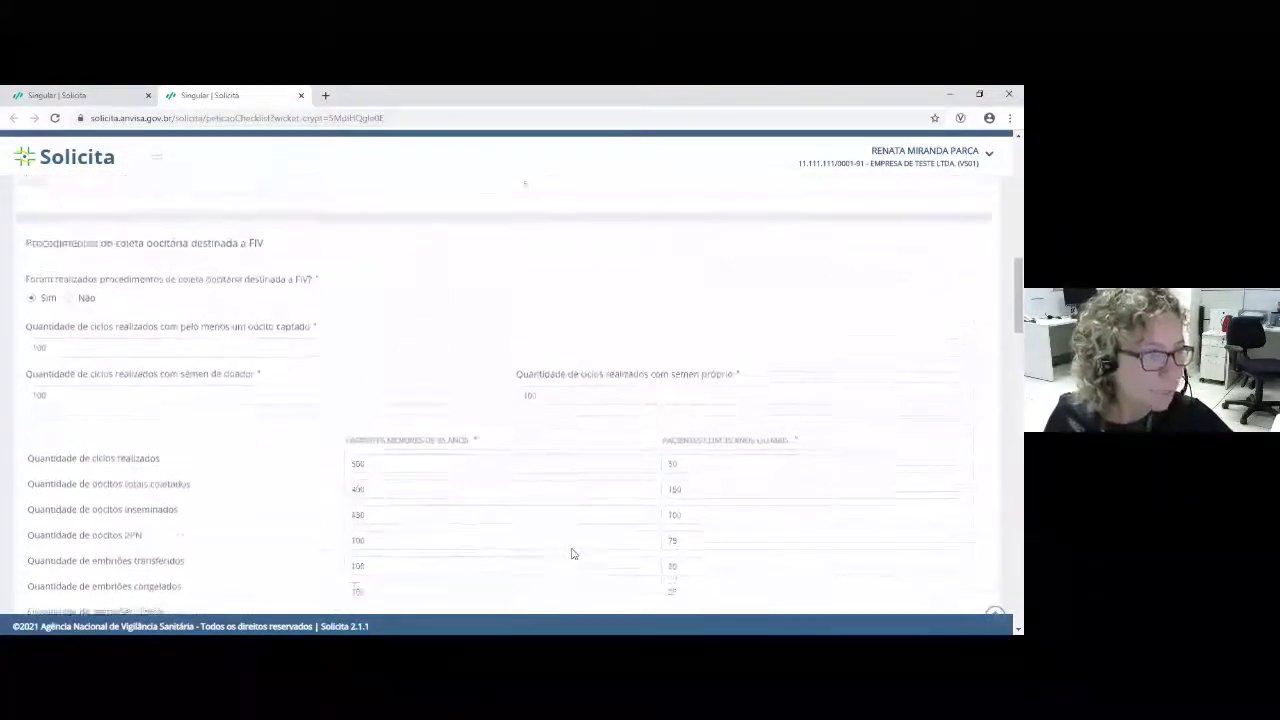
{"action": "scroll", "coordinate": [573, 553], "scroll_direction": "up", "scroll_amount": 2}
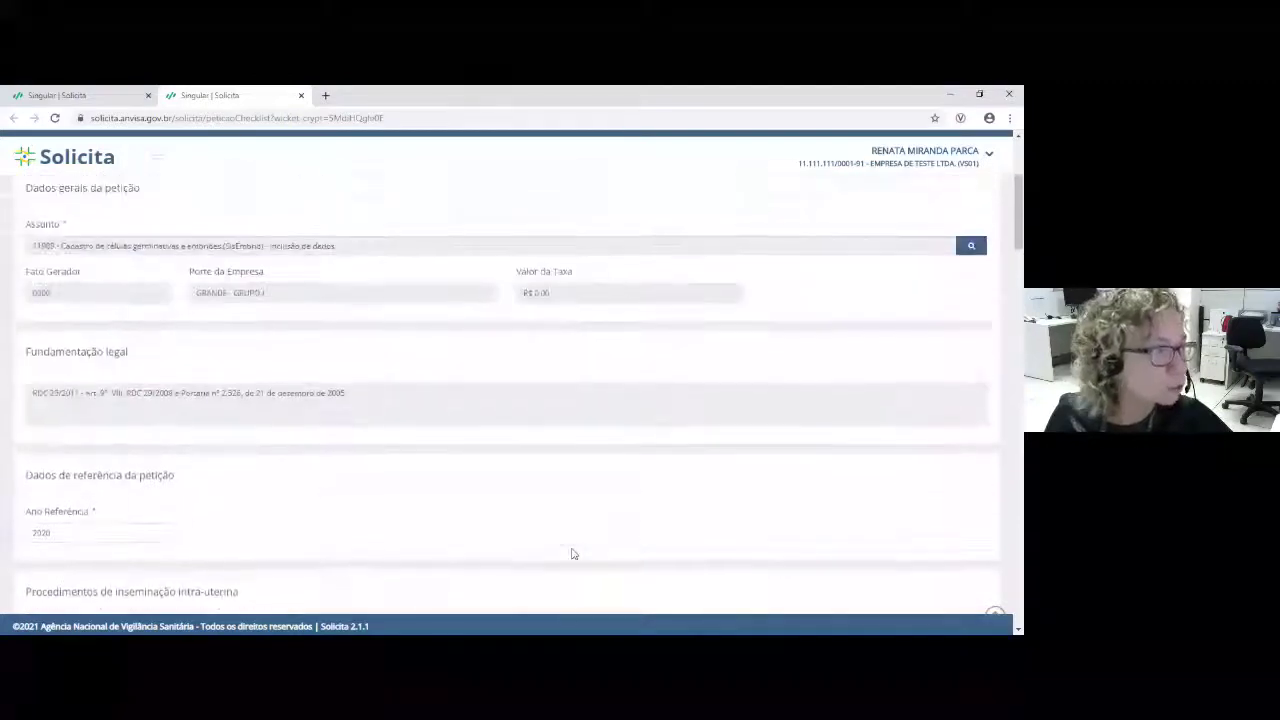
{"action": "scroll", "coordinate": [573, 553], "scroll_direction": "down", "scroll_amount": 3}
{"action": "scroll", "coordinate": [573, 553], "scroll_direction": "down", "scroll_amount": 3}
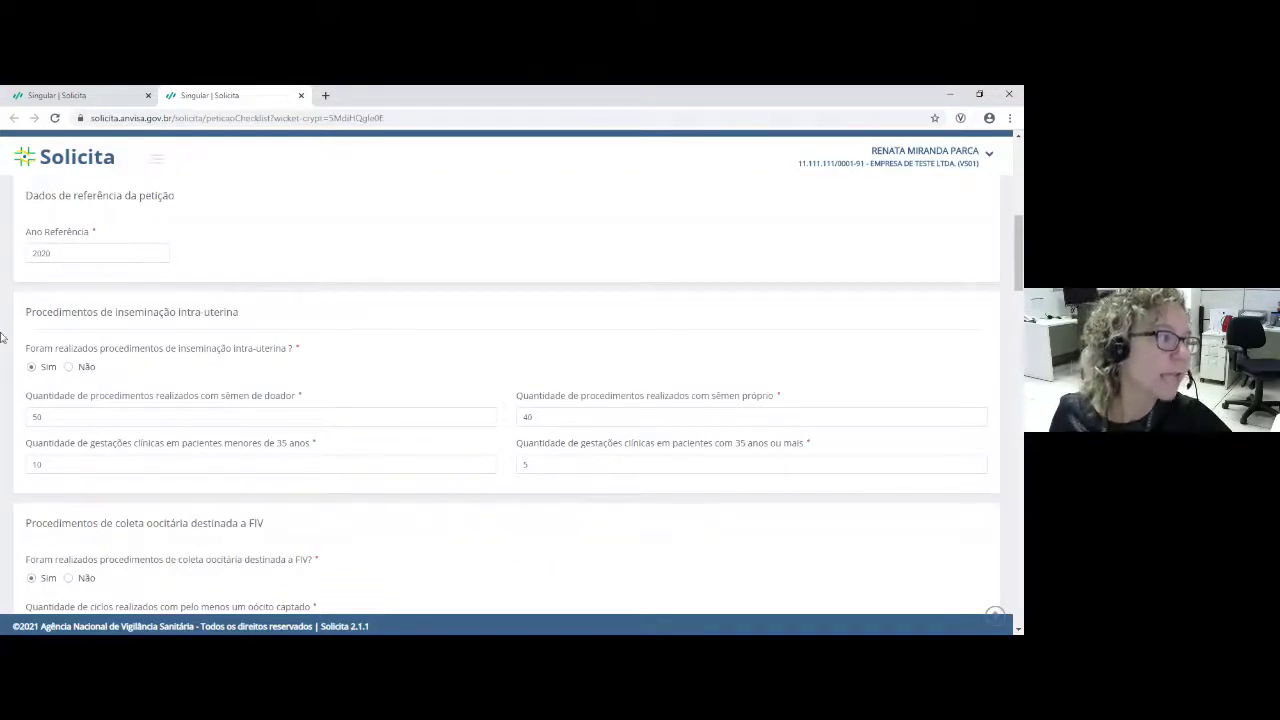
{"action": "scroll", "coordinate": [291, 411], "scroll_direction": "down", "scroll_amount": 1}
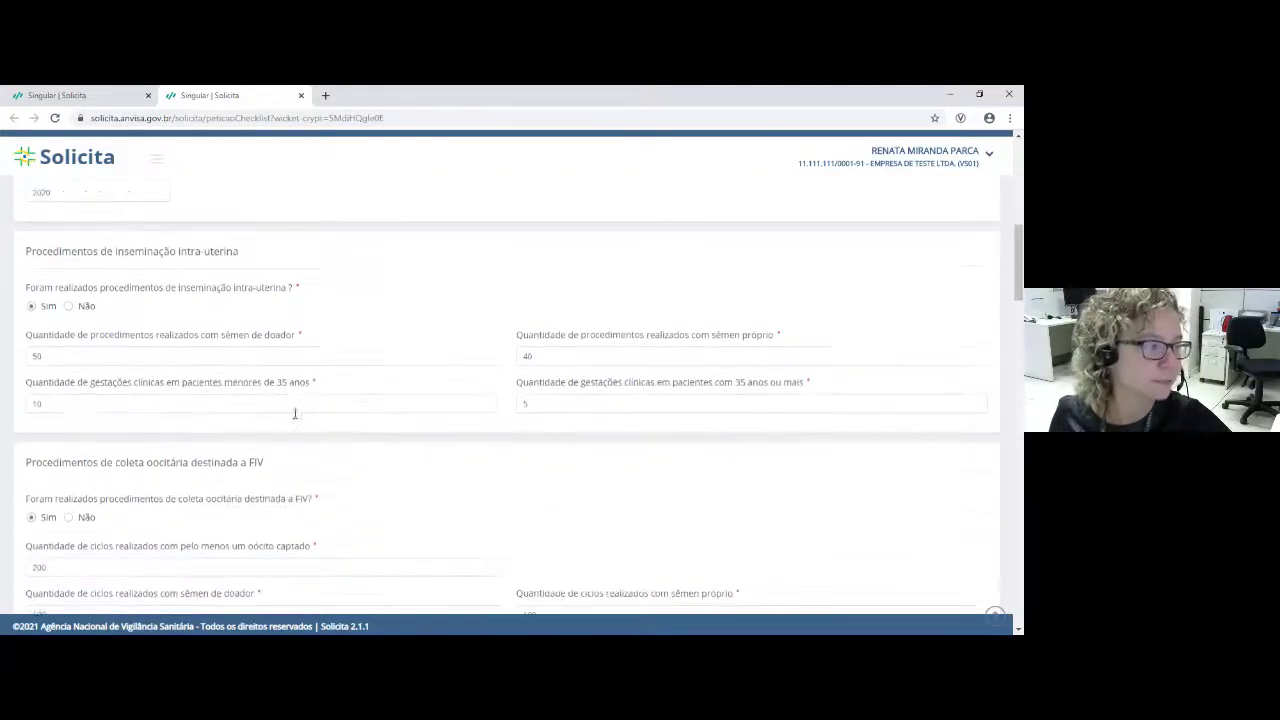
{"action": "scroll", "coordinate": [503, 503], "scroll_direction": "down", "scroll_amount": 2}
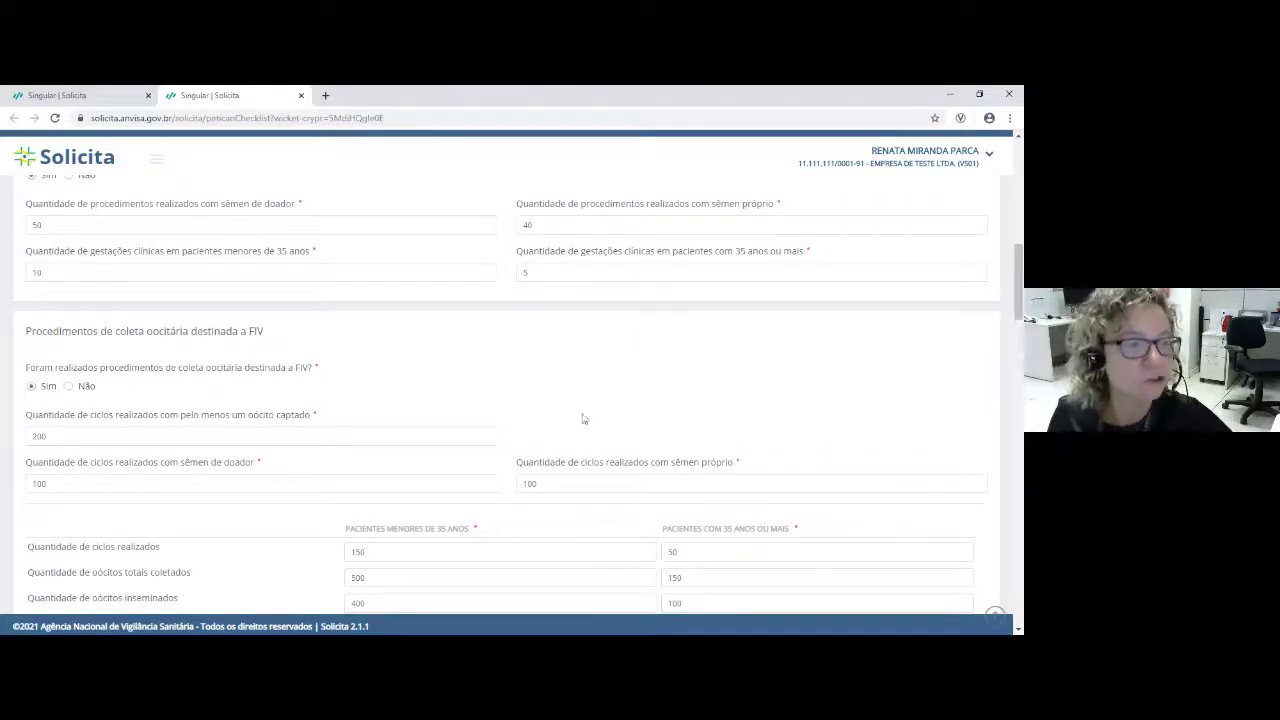
{"action": "scroll", "coordinate": [700, 437], "scroll_direction": "down", "scroll_amount": 3}
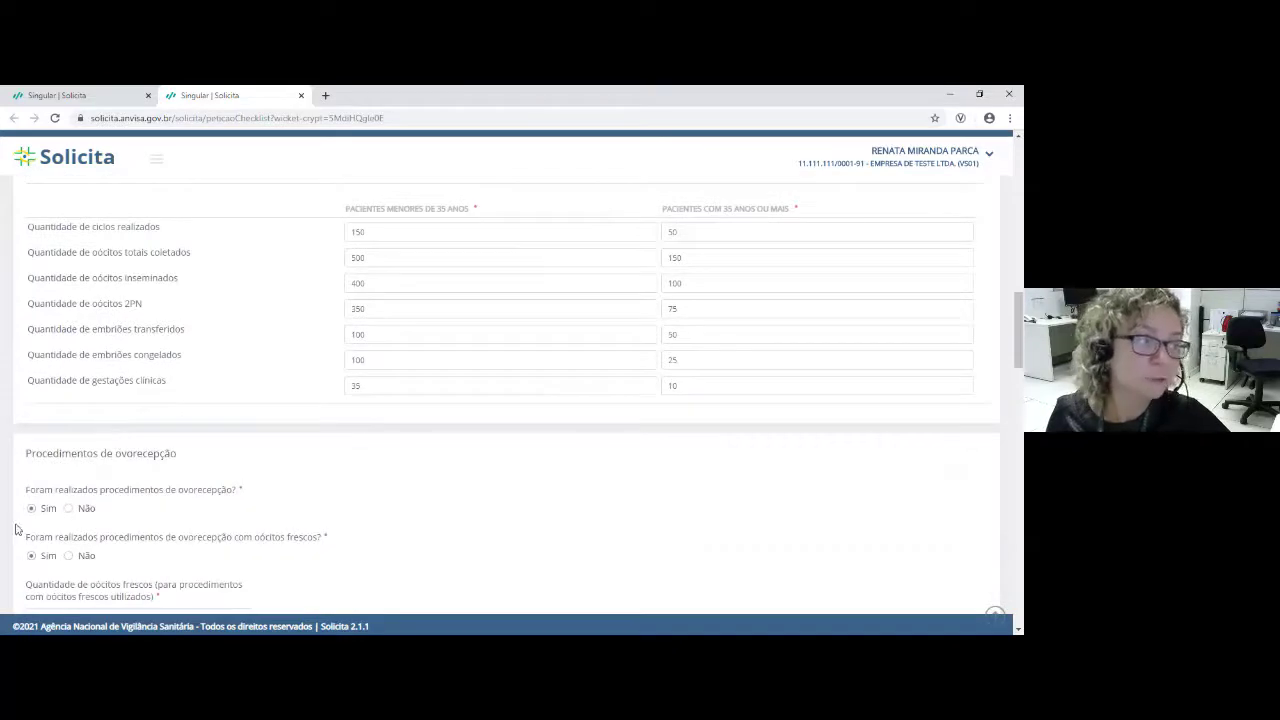
{"action": "scroll", "coordinate": [390, 465], "scroll_direction": "down", "scroll_amount": 2}
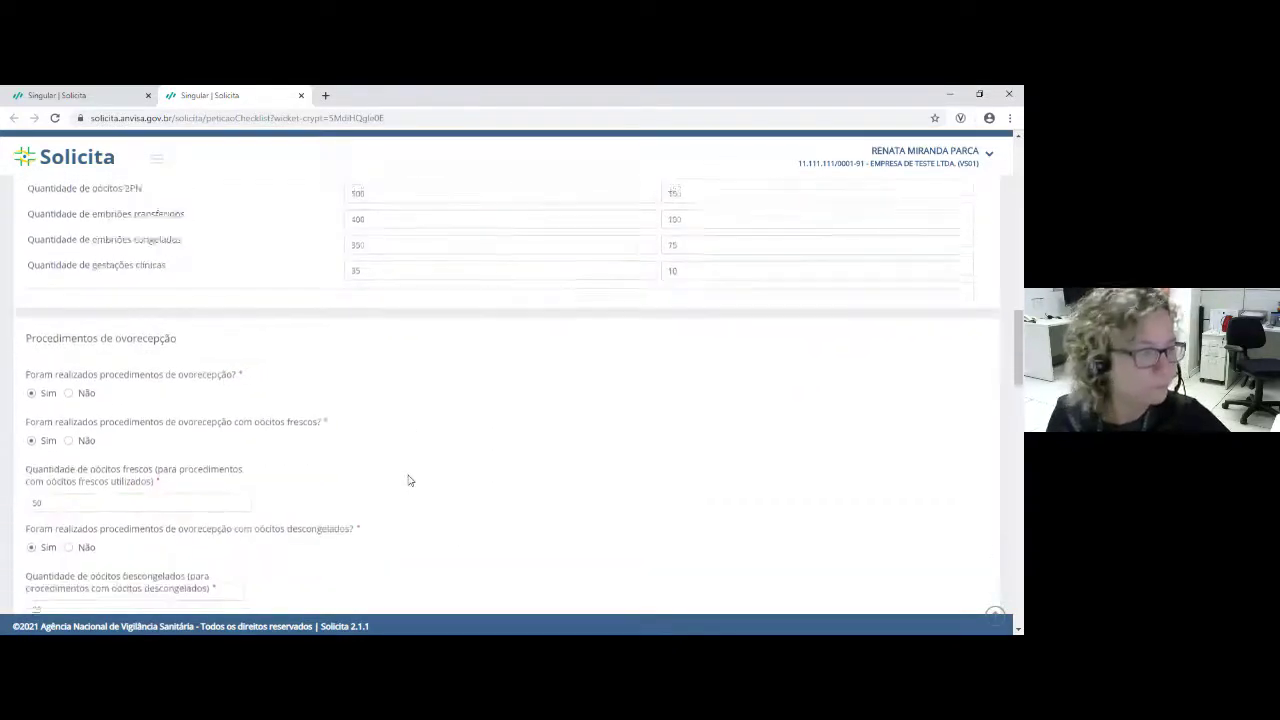
{"action": "scroll", "coordinate": [408, 481], "scroll_direction": "down", "scroll_amount": 3}
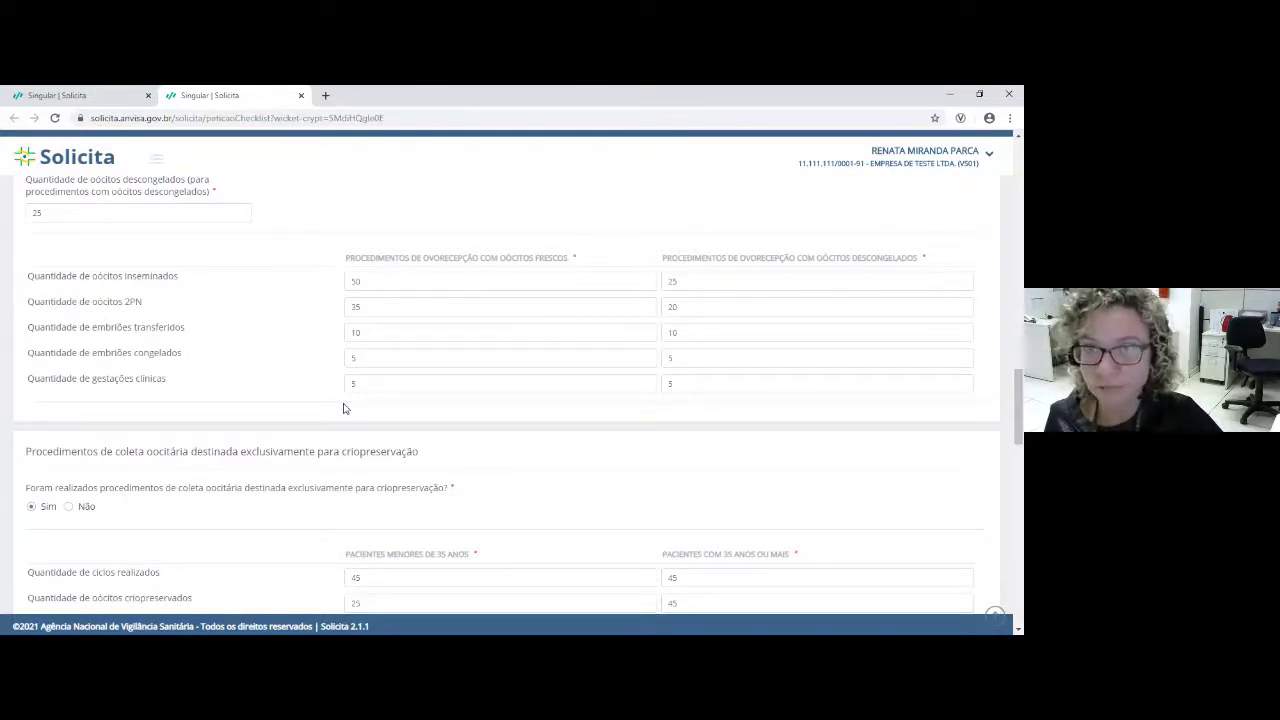
{"action": "scroll", "coordinate": [343, 408], "scroll_direction": "down", "scroll_amount": 3}
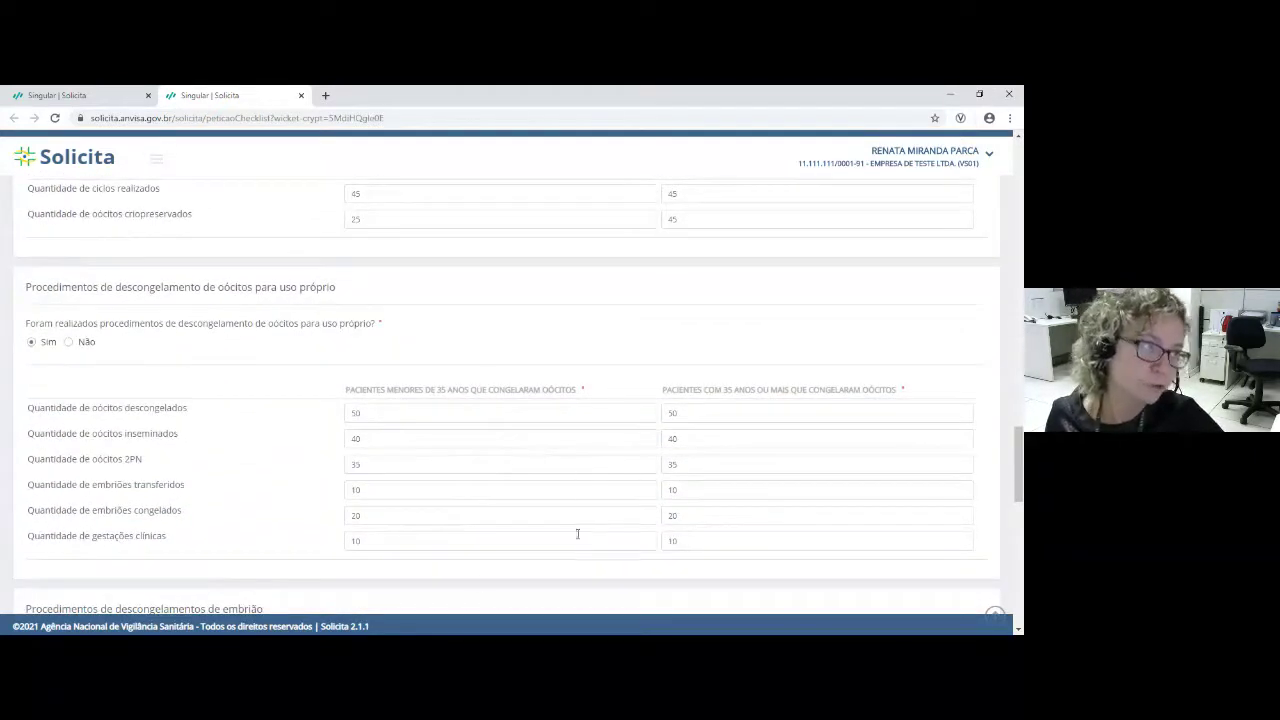
Step: Recheck the petition from the FIV oocyte collection section through embryo thawing, embryo donation, semen donation and the required documentation
{"action": "scroll", "coordinate": [385, 375], "scroll_direction": "up", "scroll_amount": 10}
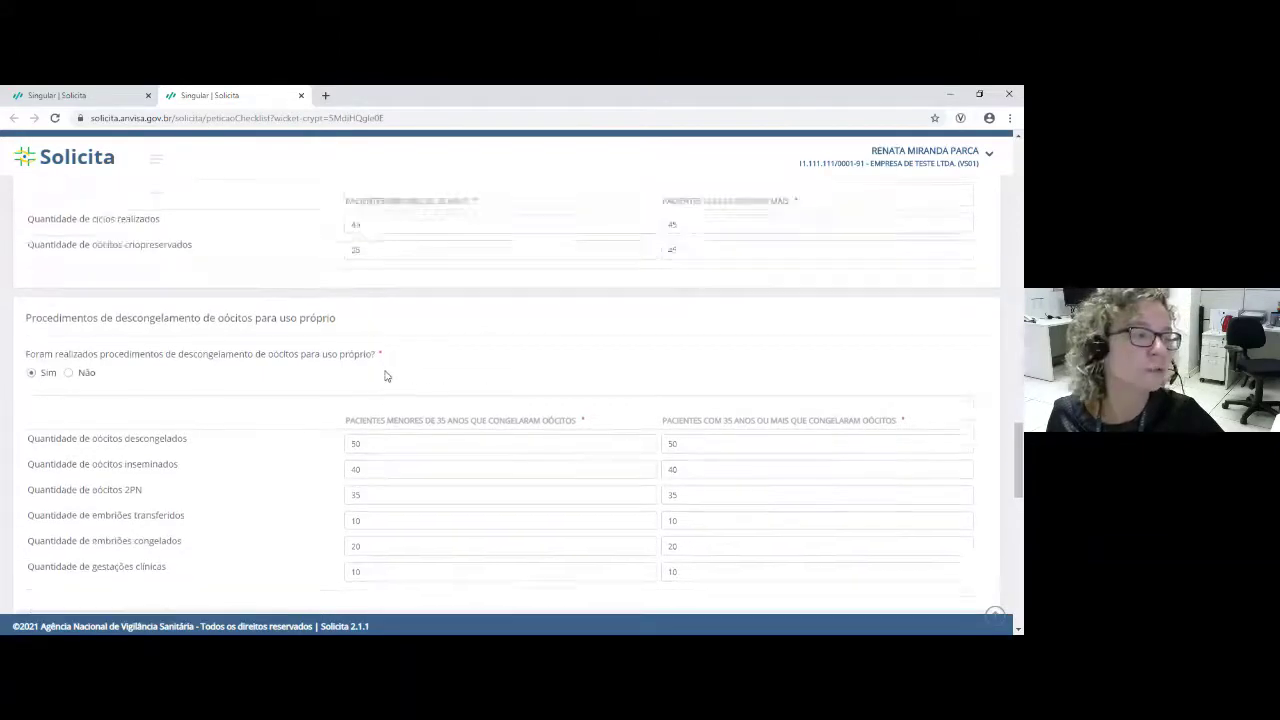
{"action": "scroll", "coordinate": [390, 385], "scroll_direction": "up", "scroll_amount": 10}
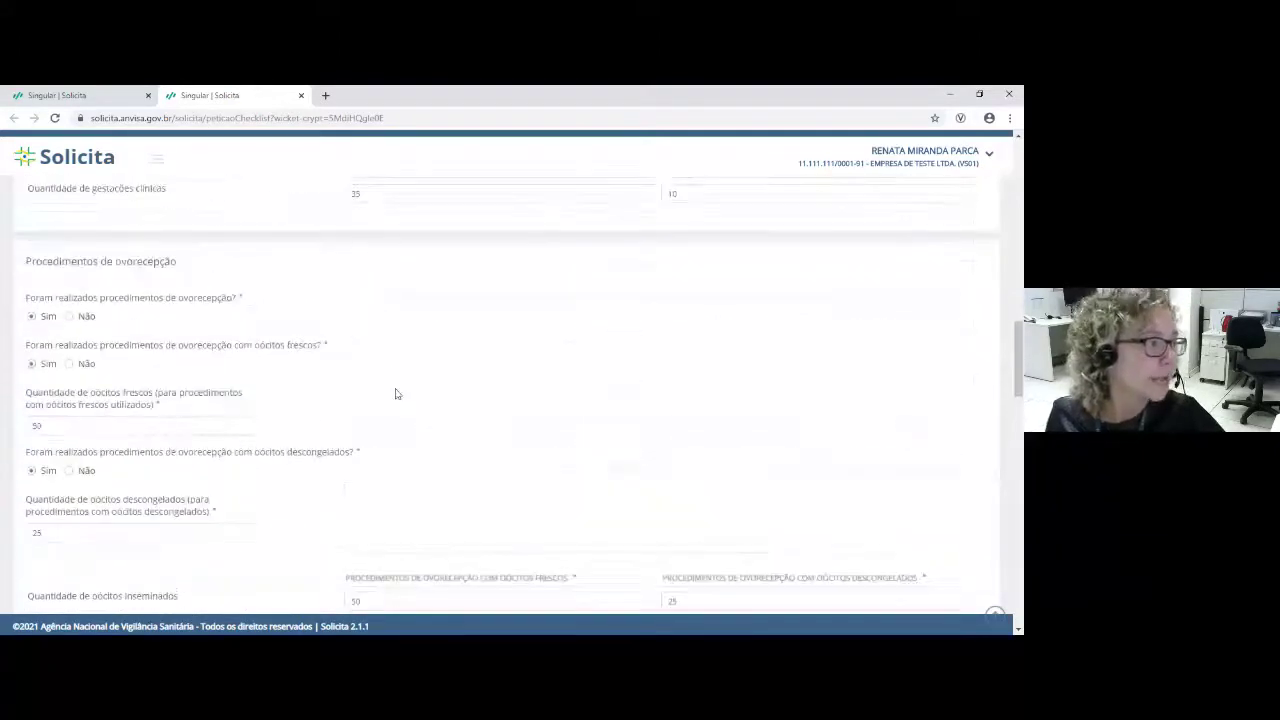
{"action": "scroll", "coordinate": [395, 393], "scroll_direction": "up", "scroll_amount": 3}
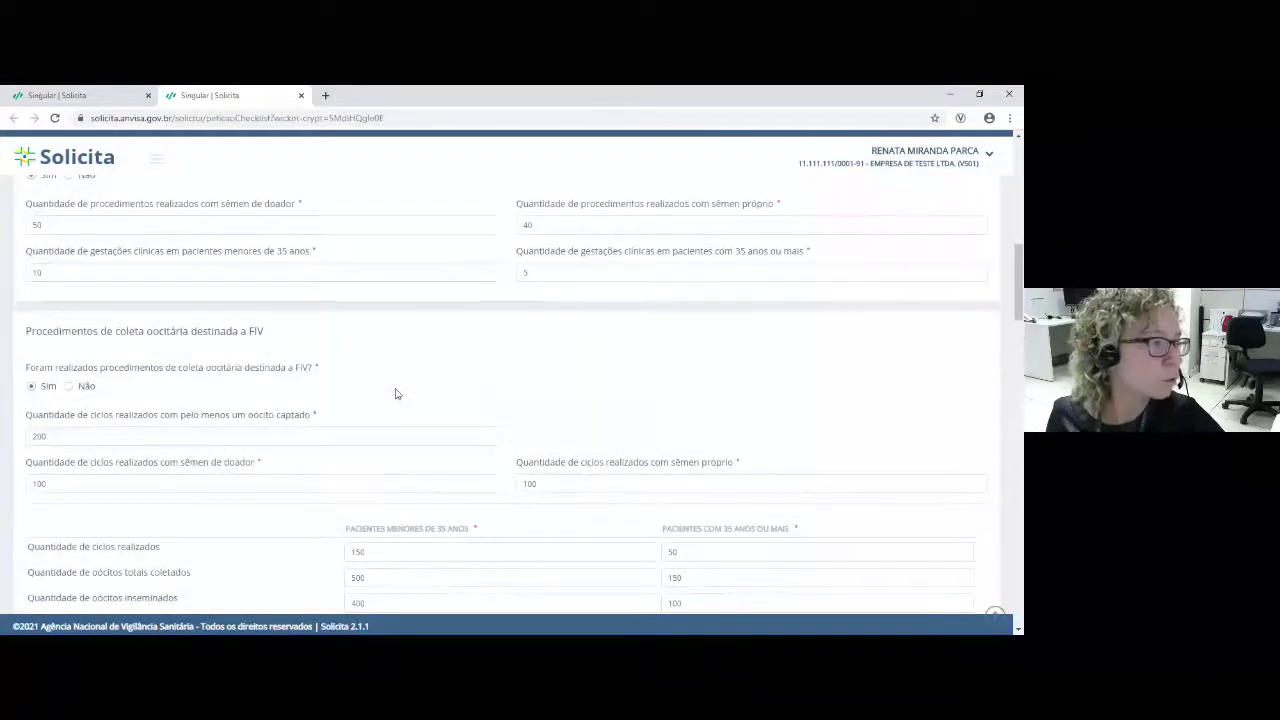
{"action": "scroll", "coordinate": [395, 393], "scroll_direction": "up", "scroll_amount": 2}
{"action": "scroll", "coordinate": [395, 392], "scroll_direction": "down", "scroll_amount": 6}
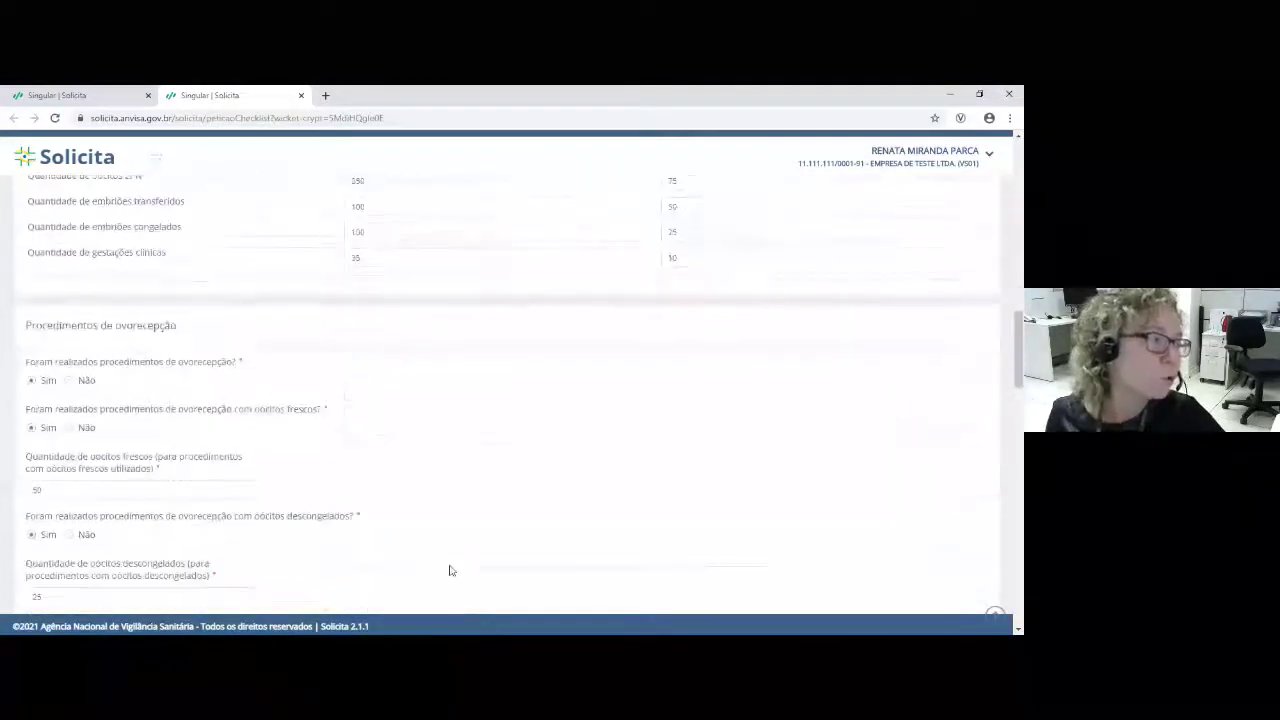
{"action": "scroll", "coordinate": [450, 570], "scroll_direction": "down", "scroll_amount": 8}
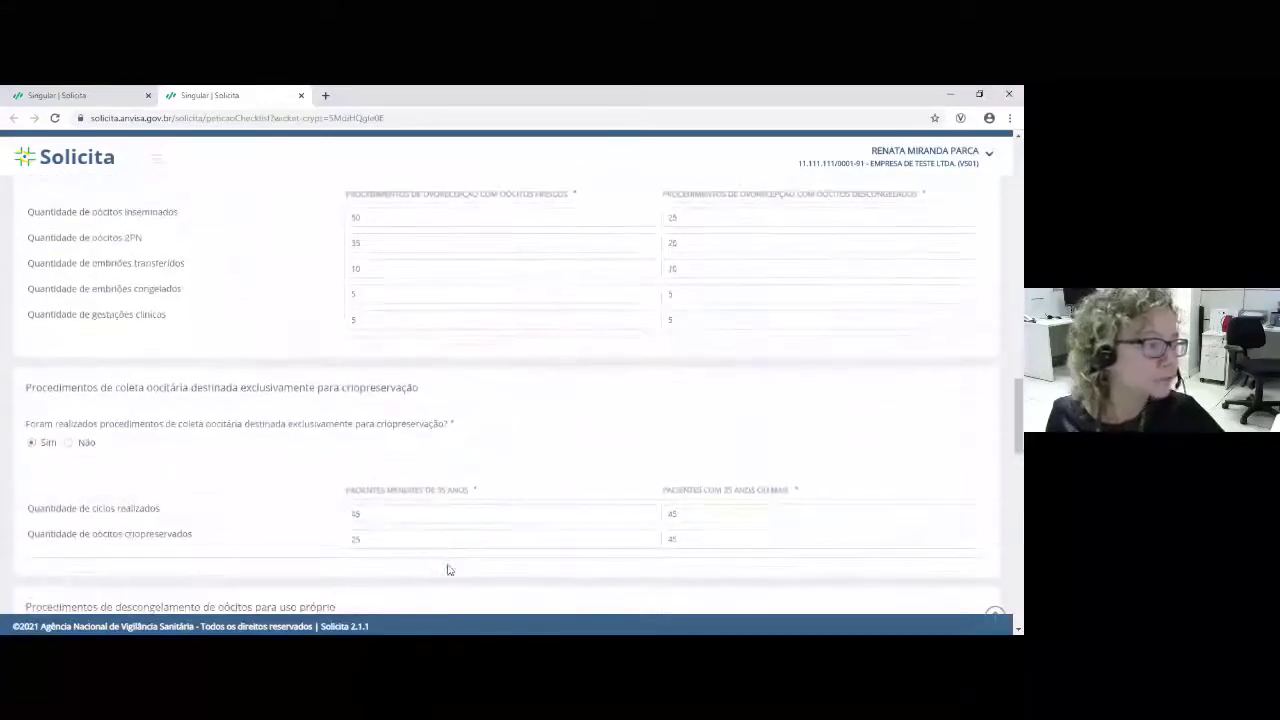
{"action": "scroll", "coordinate": [448, 570], "scroll_direction": "down", "scroll_amount": 1}
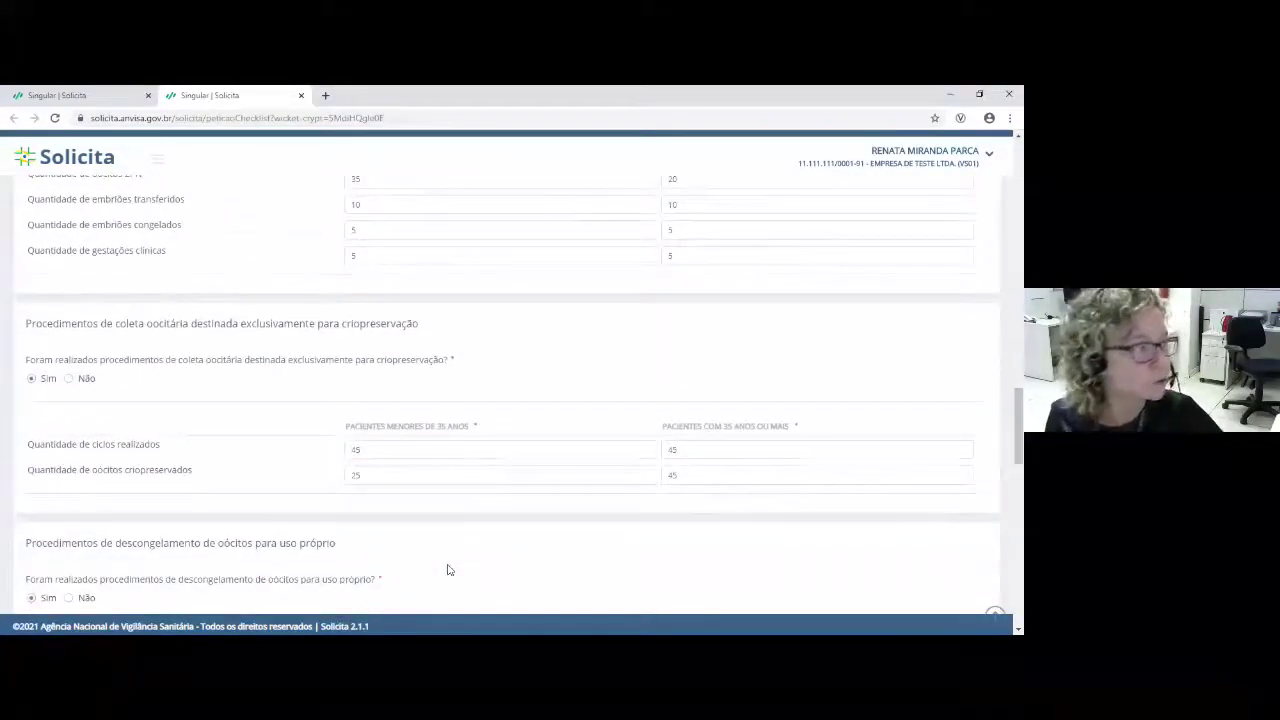
{"action": "scroll", "coordinate": [448, 570], "scroll_direction": "down", "scroll_amount": 3}
{"action": "scroll", "coordinate": [448, 570], "scroll_direction": "down", "scroll_amount": 8}
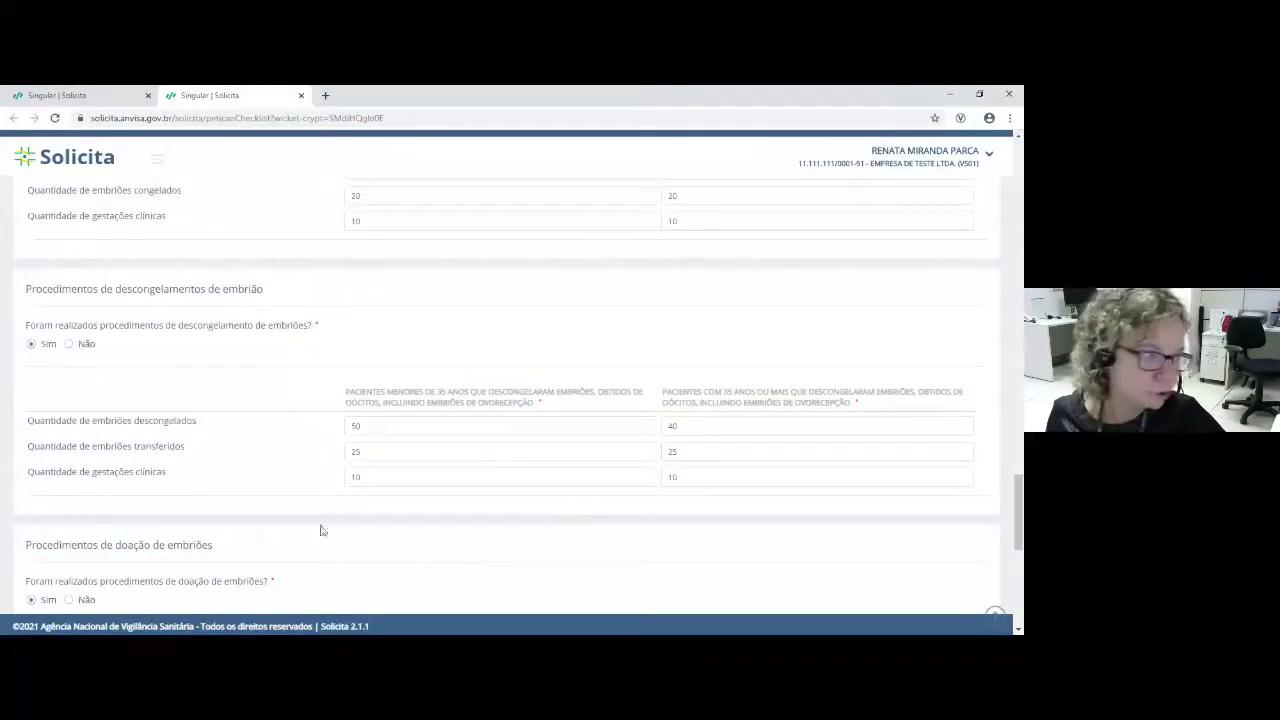
{"action": "left_click", "coordinate": [988, 153]}
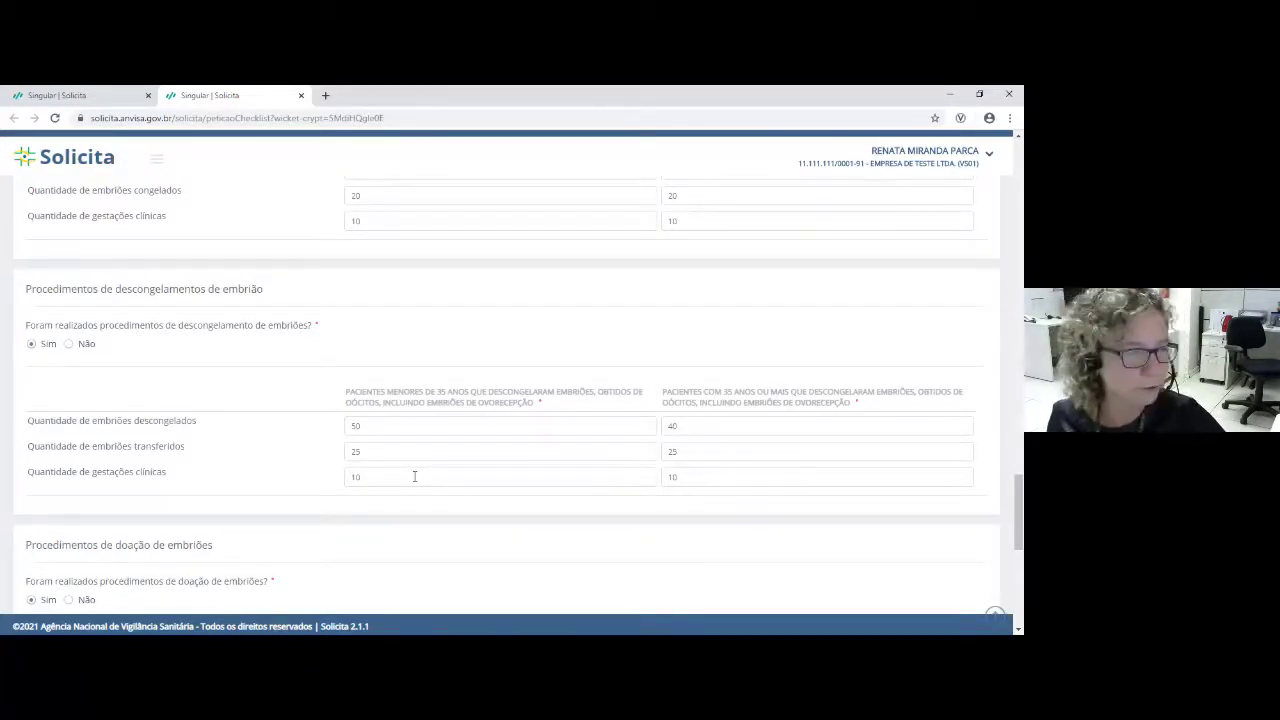
{"action": "scroll", "coordinate": [414, 476], "scroll_direction": "down", "scroll_amount": 2}
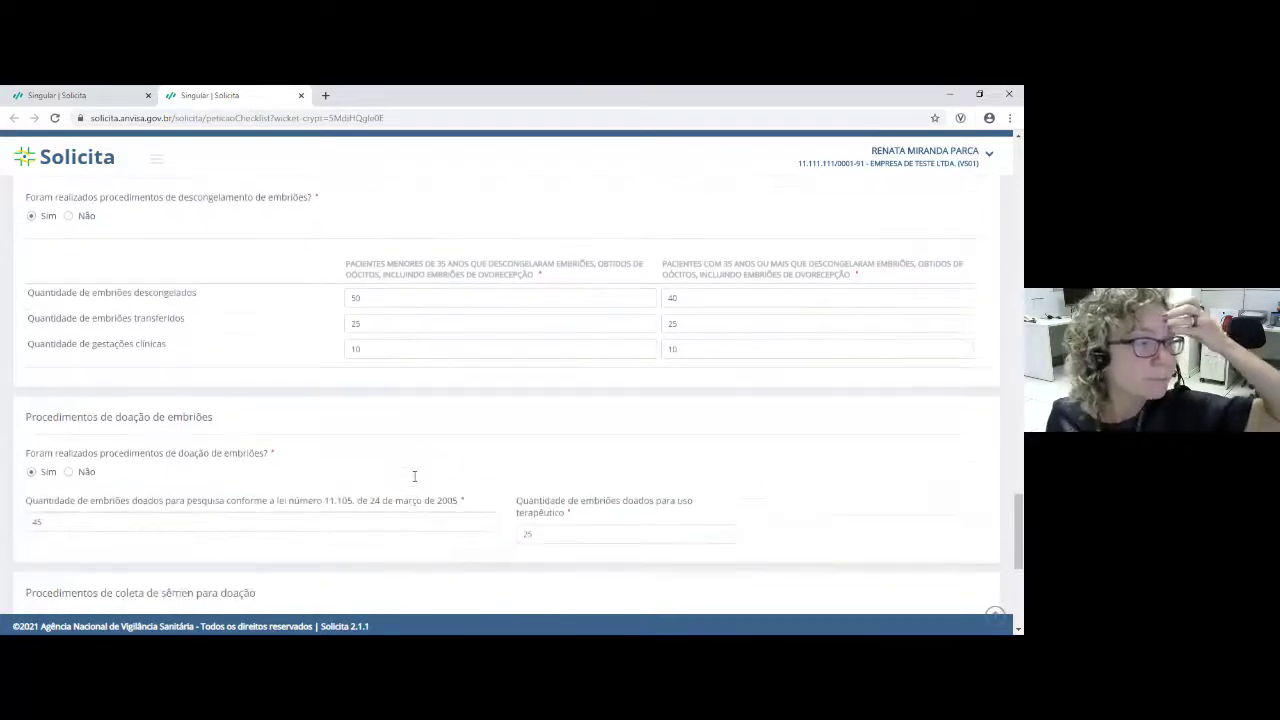
{"action": "scroll", "coordinate": [414, 476], "scroll_direction": "down", "scroll_amount": 1}
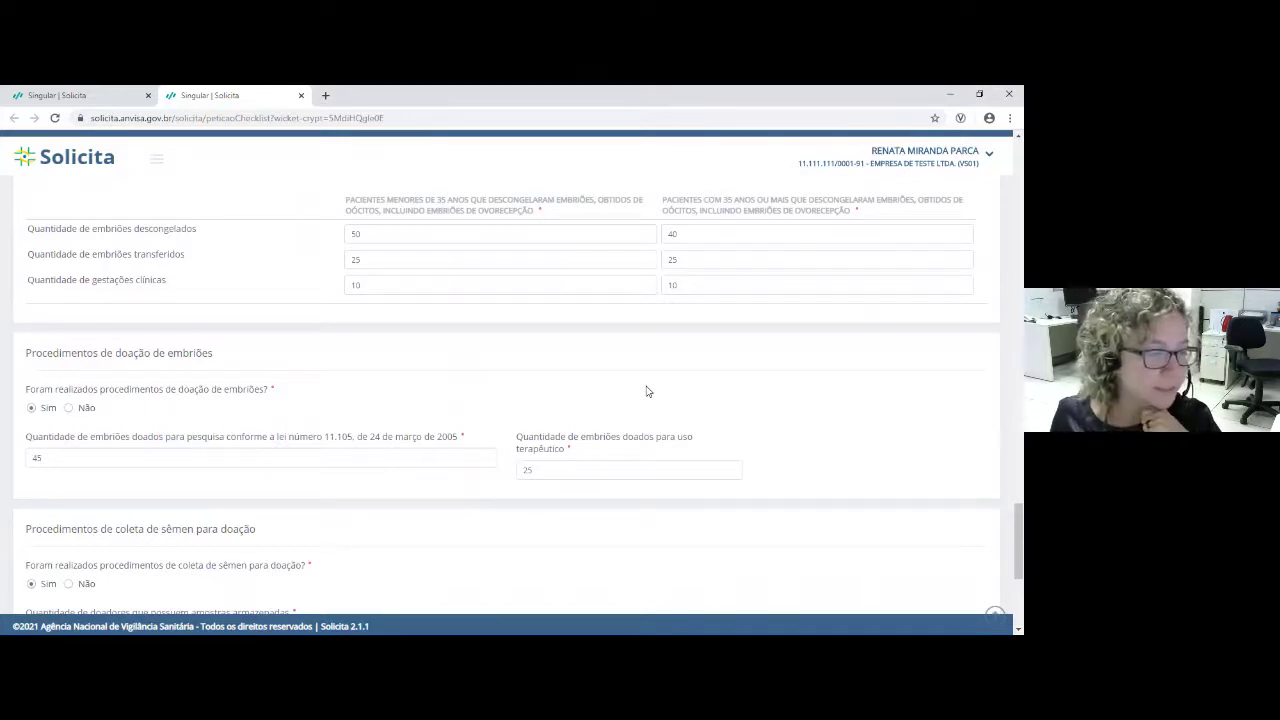
{"action": "scroll", "coordinate": [646, 391], "scroll_direction": "down", "scroll_amount": 5}
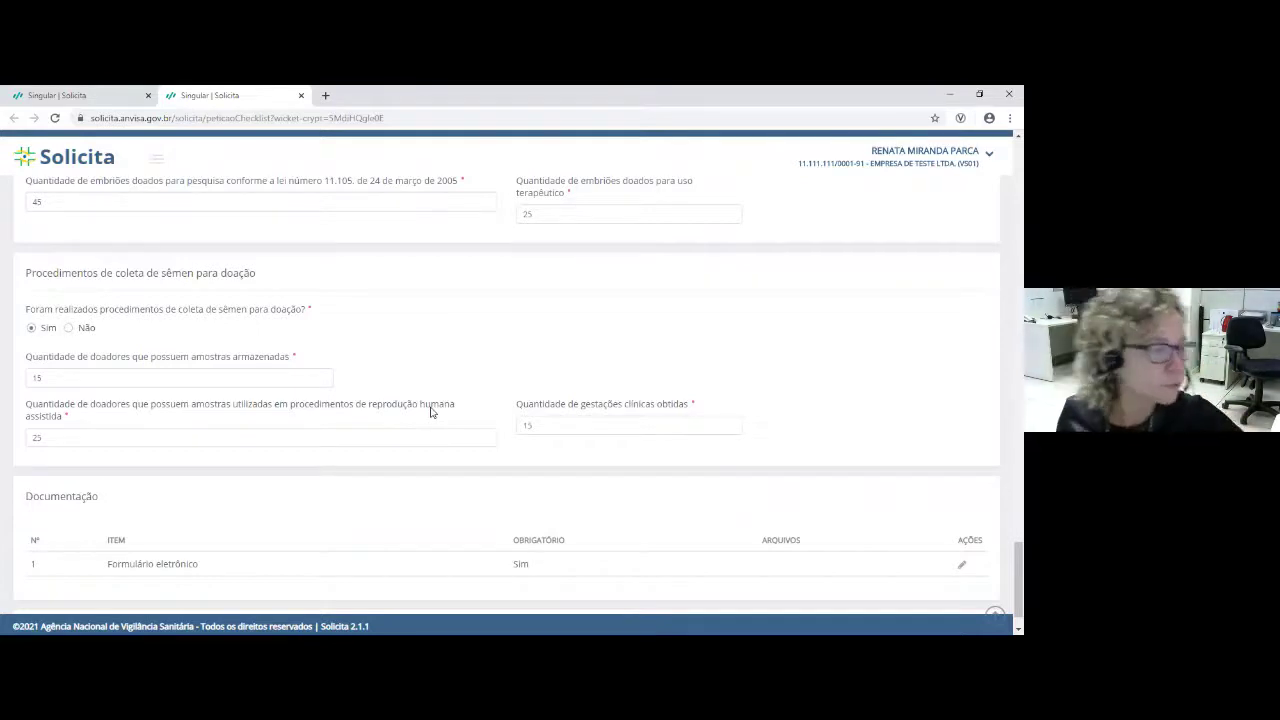
{"action": "scroll", "coordinate": [431, 410], "scroll_direction": "down", "scroll_amount": 2}
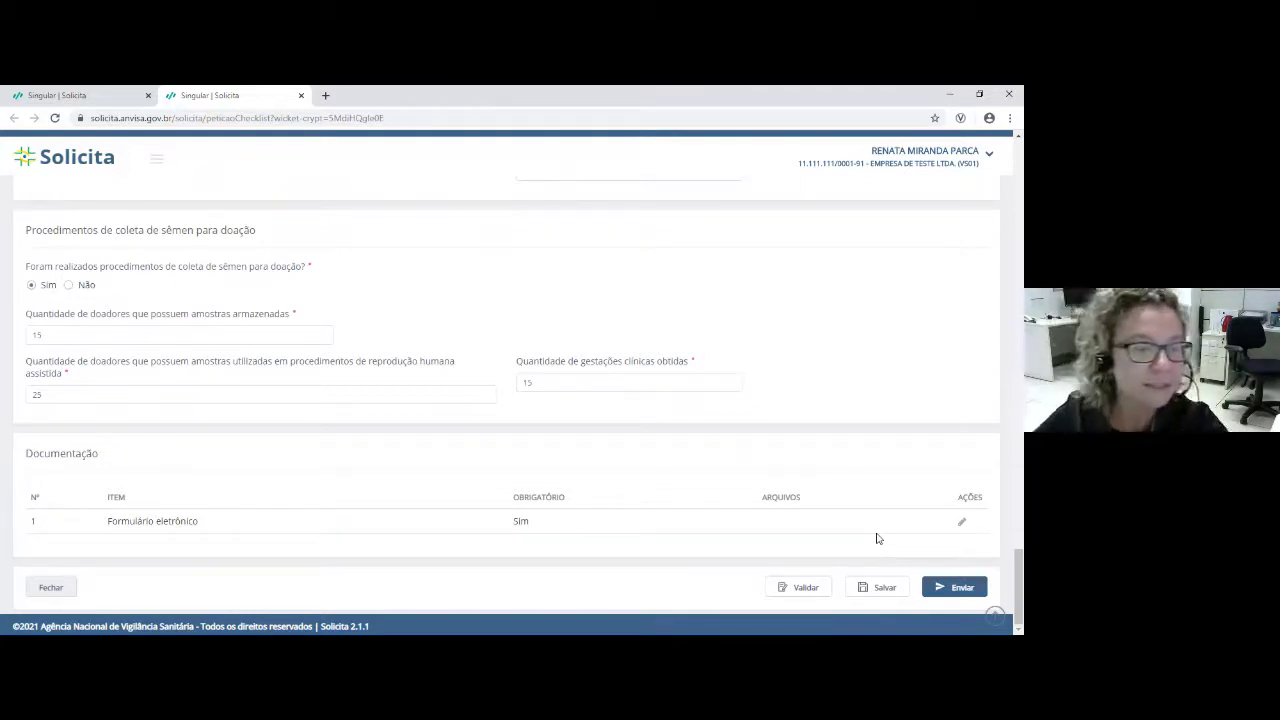
{"action": "left_click", "coordinate": [961, 521]}
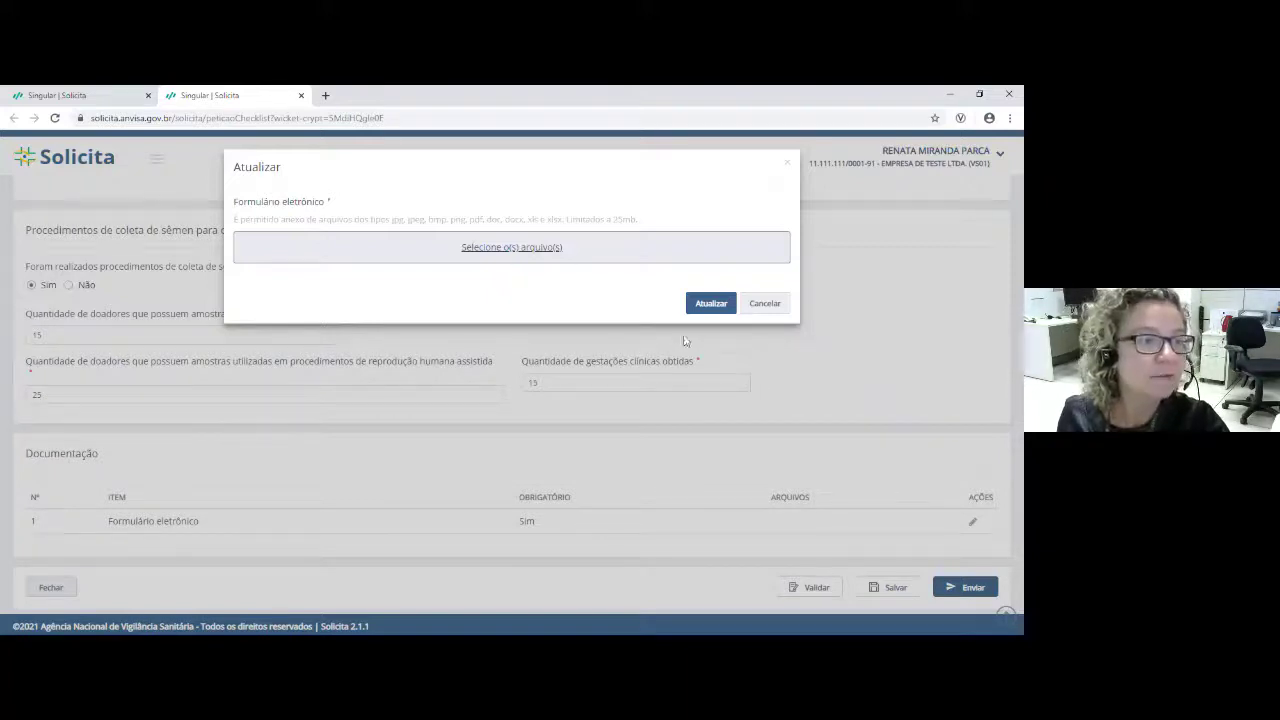
{"action": "left_click", "coordinate": [510, 249]}
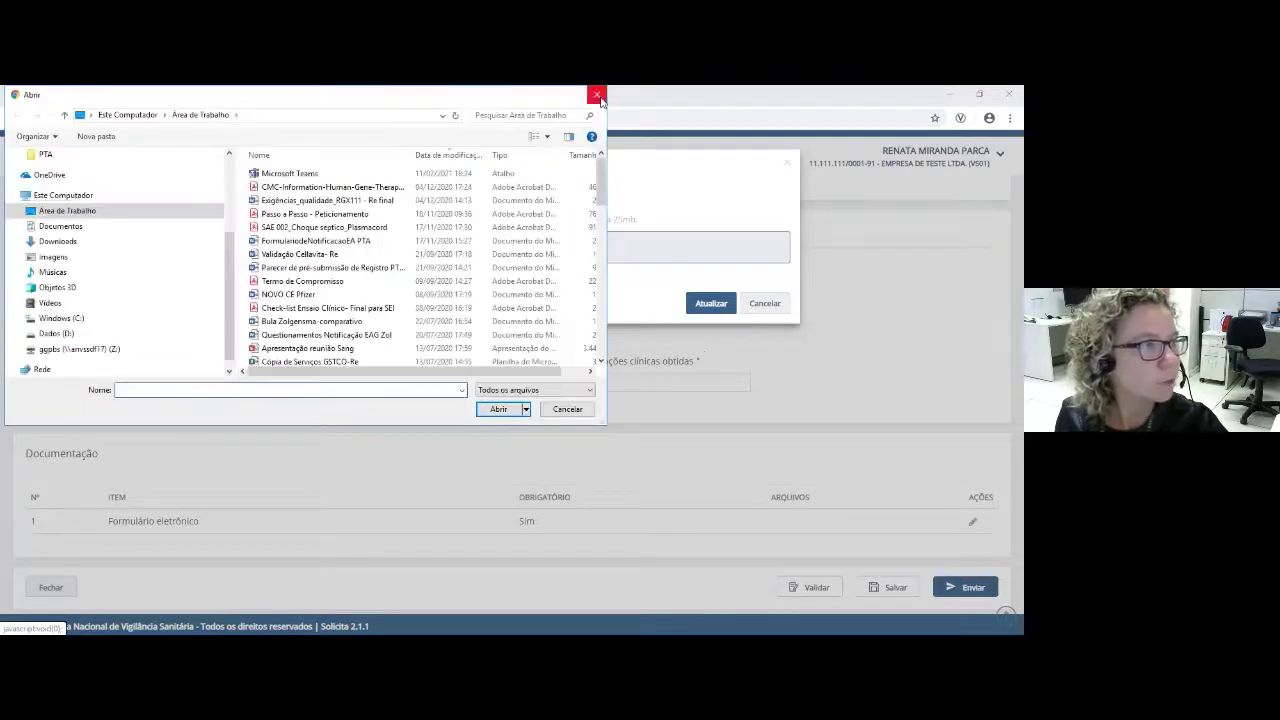
{"action": "left_click", "coordinate": [597, 94]}
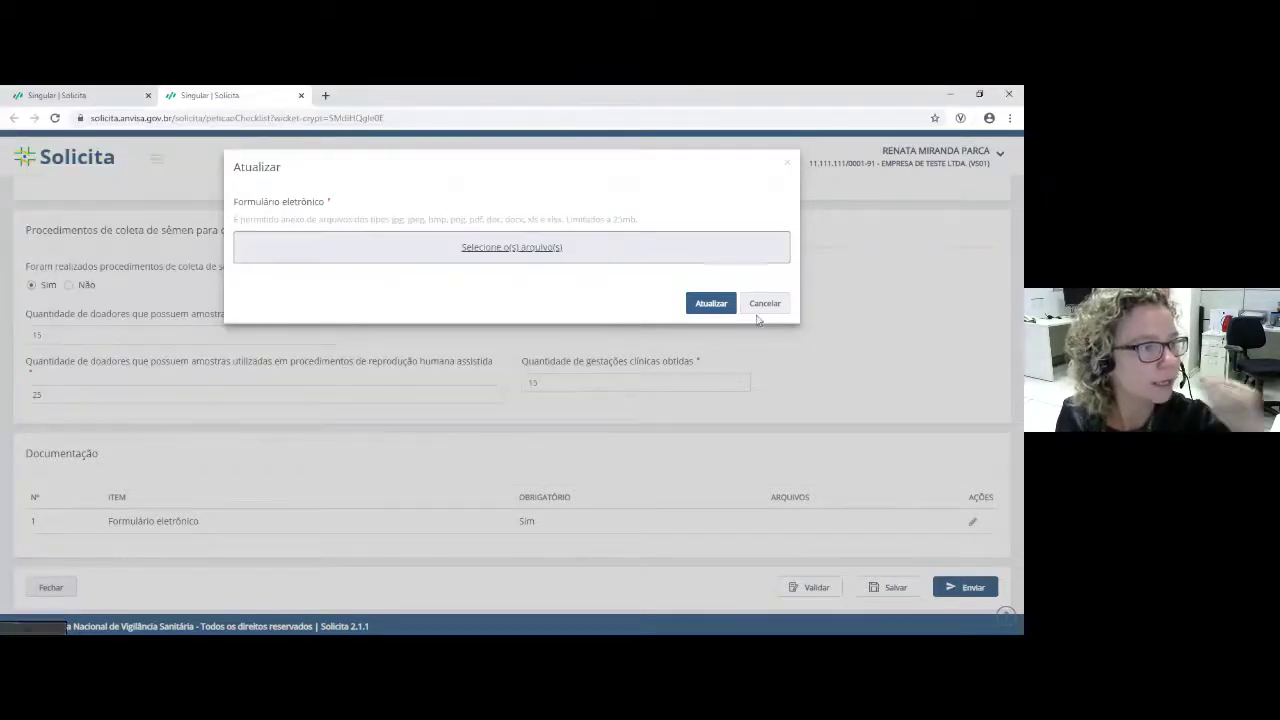
{"action": "left_click", "coordinate": [708, 303]}
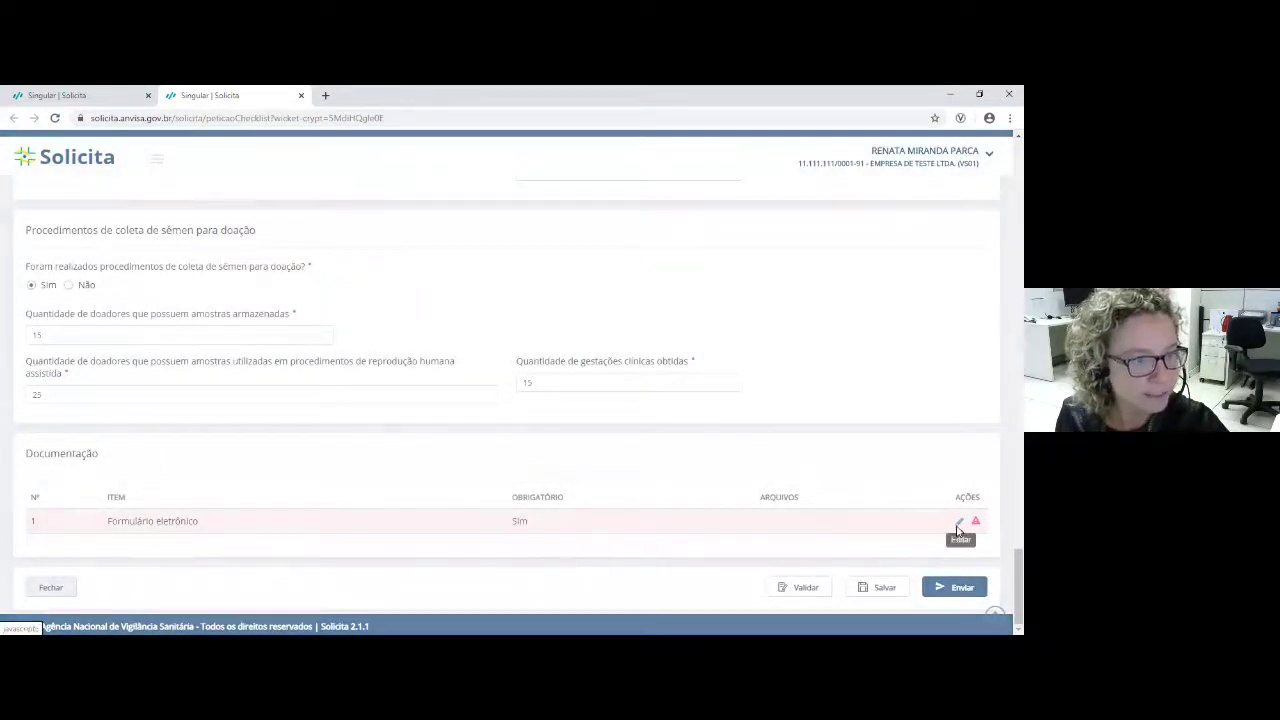
Step: Attach the file "Check-list Ensaio Clínico- Final para SEI" to the Formulário eletrônico documentation item and save the petition
{"action": "left_click", "coordinate": [959, 521]}
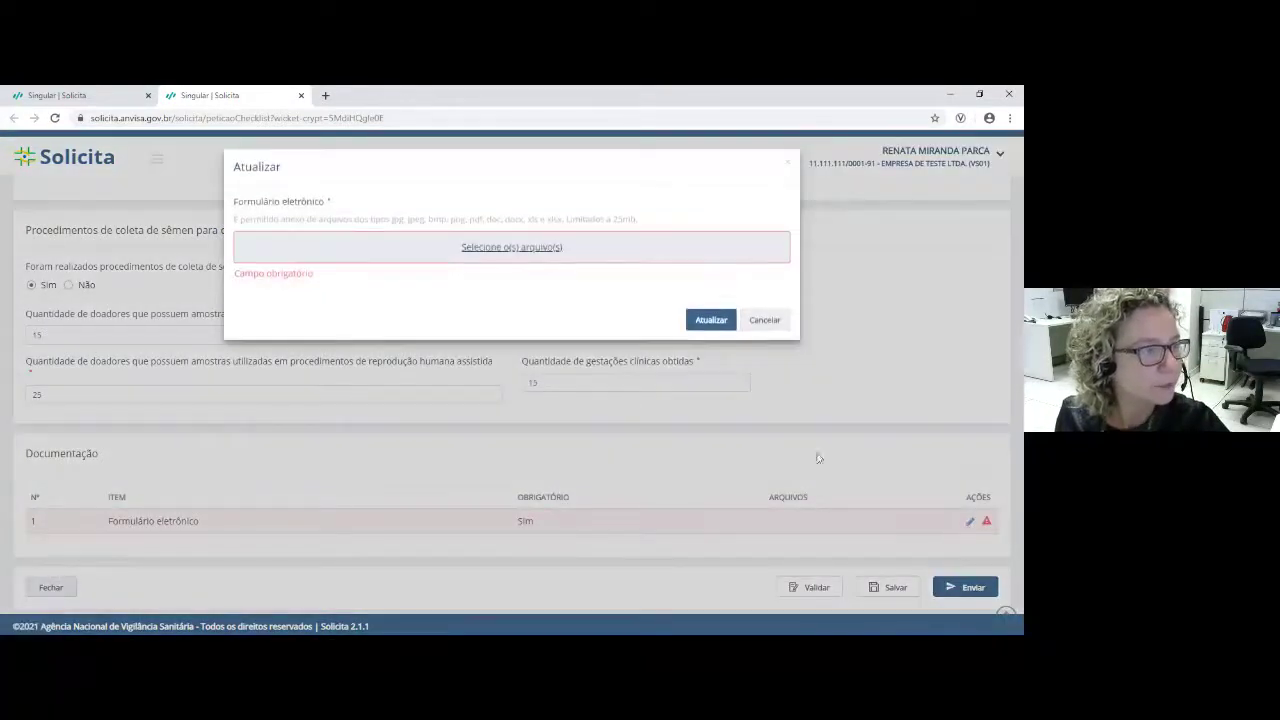
{"action": "left_click", "coordinate": [525, 247]}
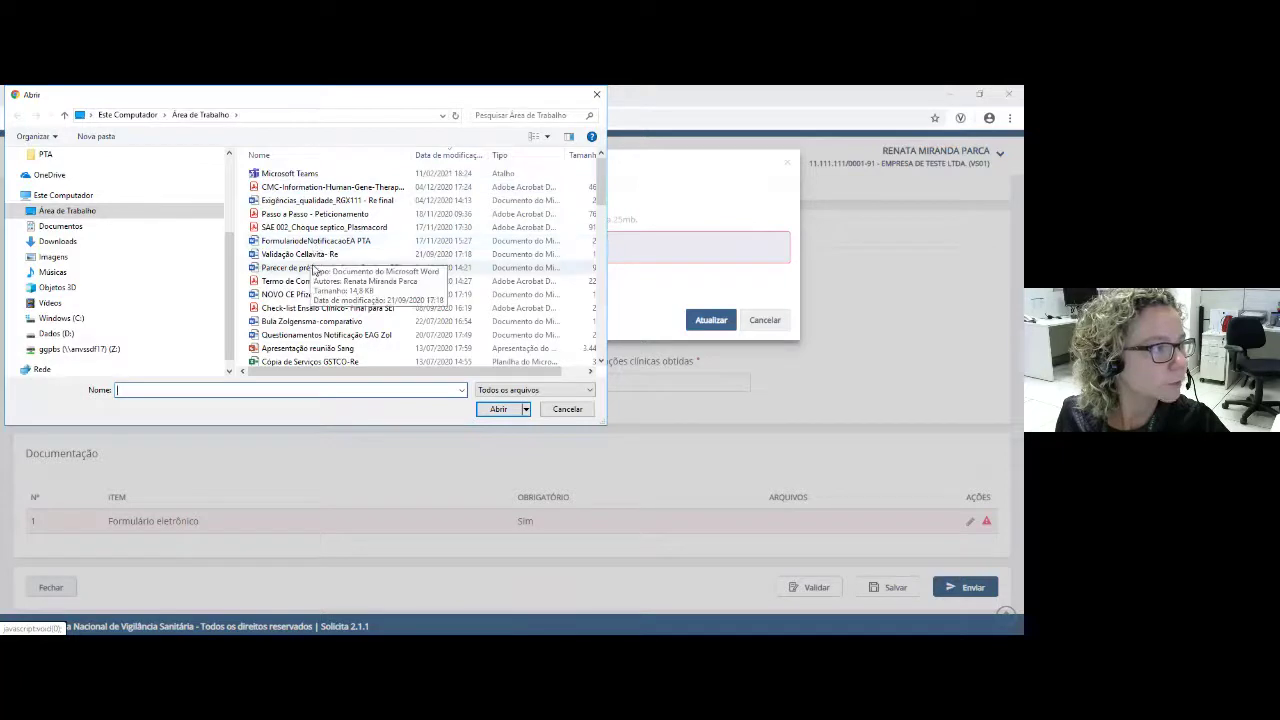
{"action": "left_click", "coordinate": [288, 311]}
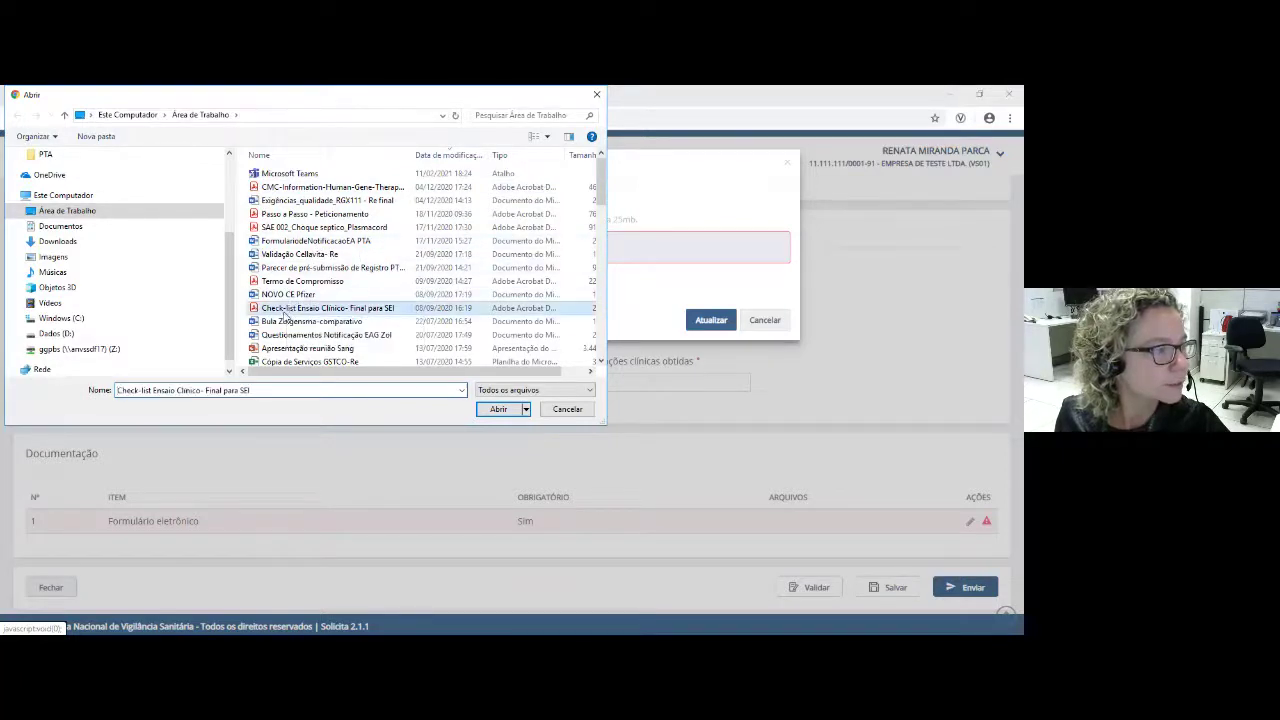
{"action": "left_click", "coordinate": [499, 409]}
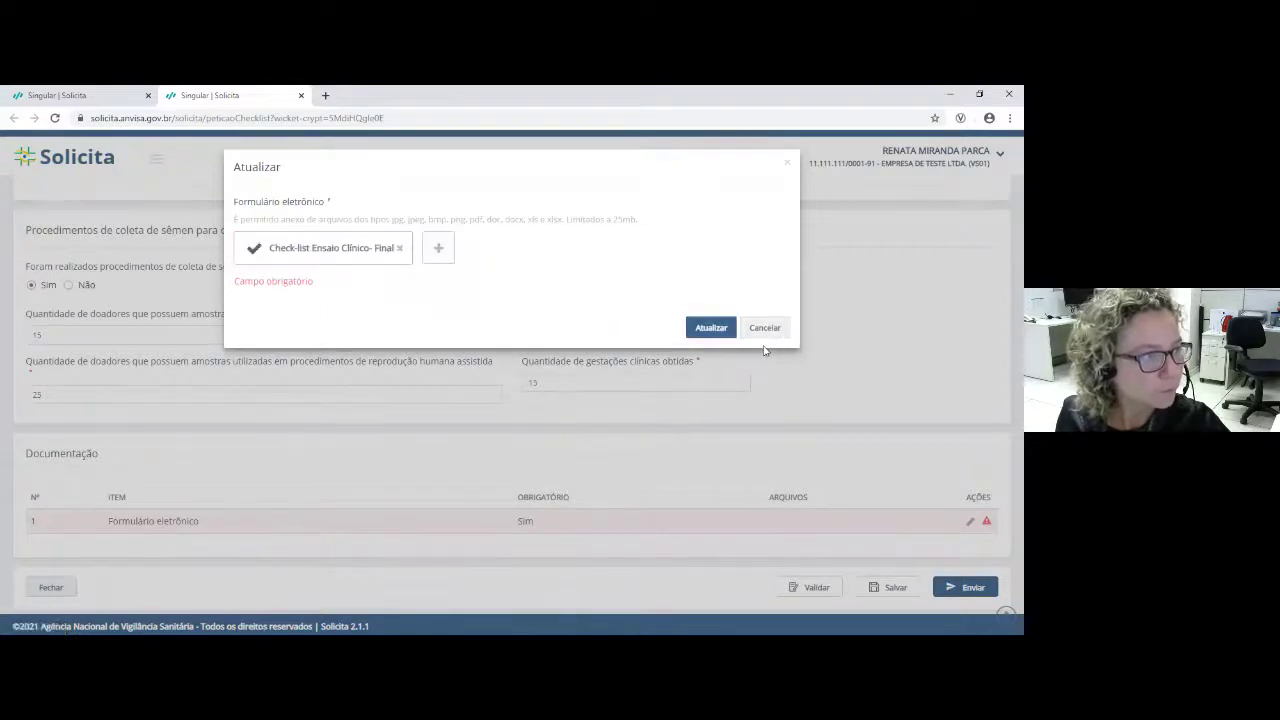
{"action": "left_click", "coordinate": [710, 328]}
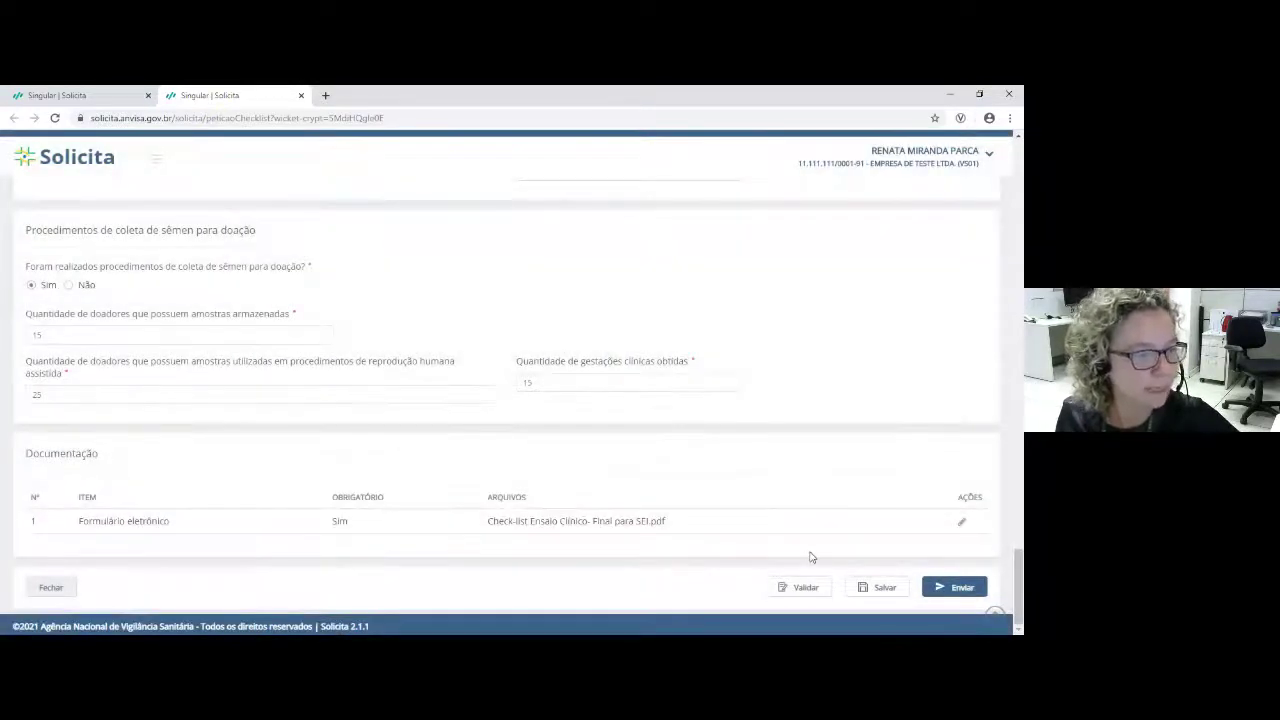
{"action": "left_click", "coordinate": [887, 598]}
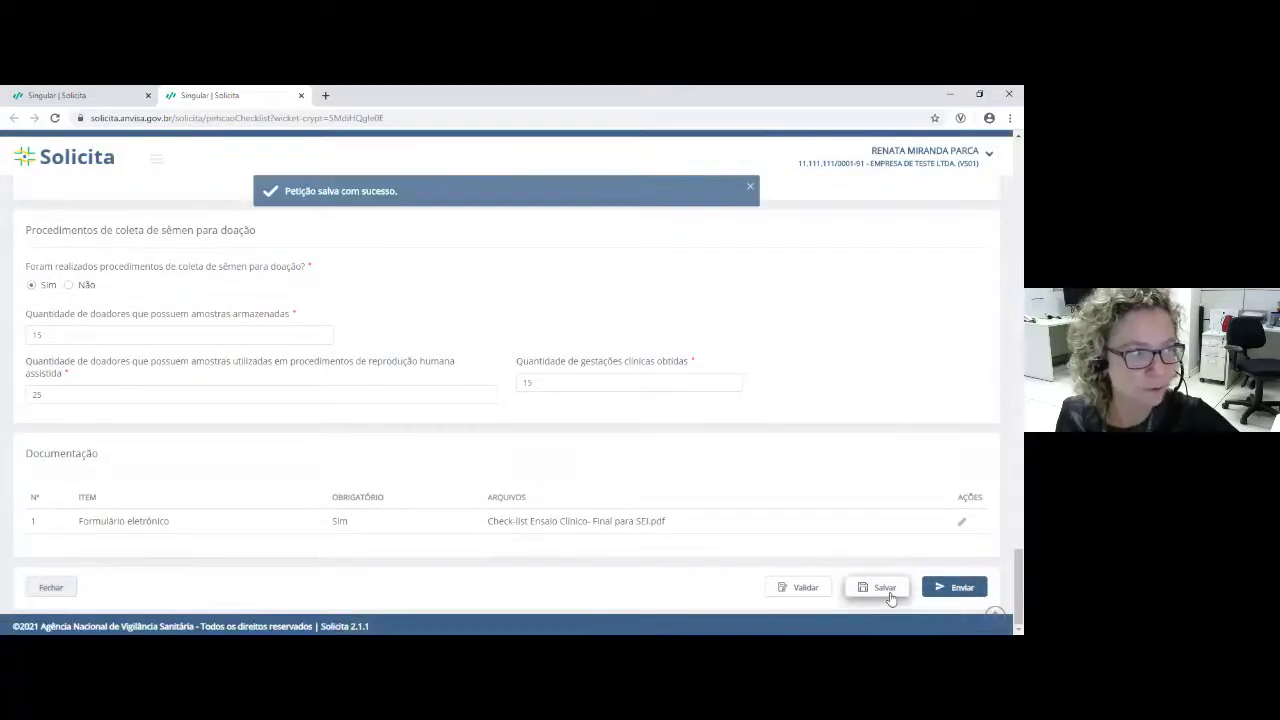
{"action": "left_click", "coordinate": [955, 590]}
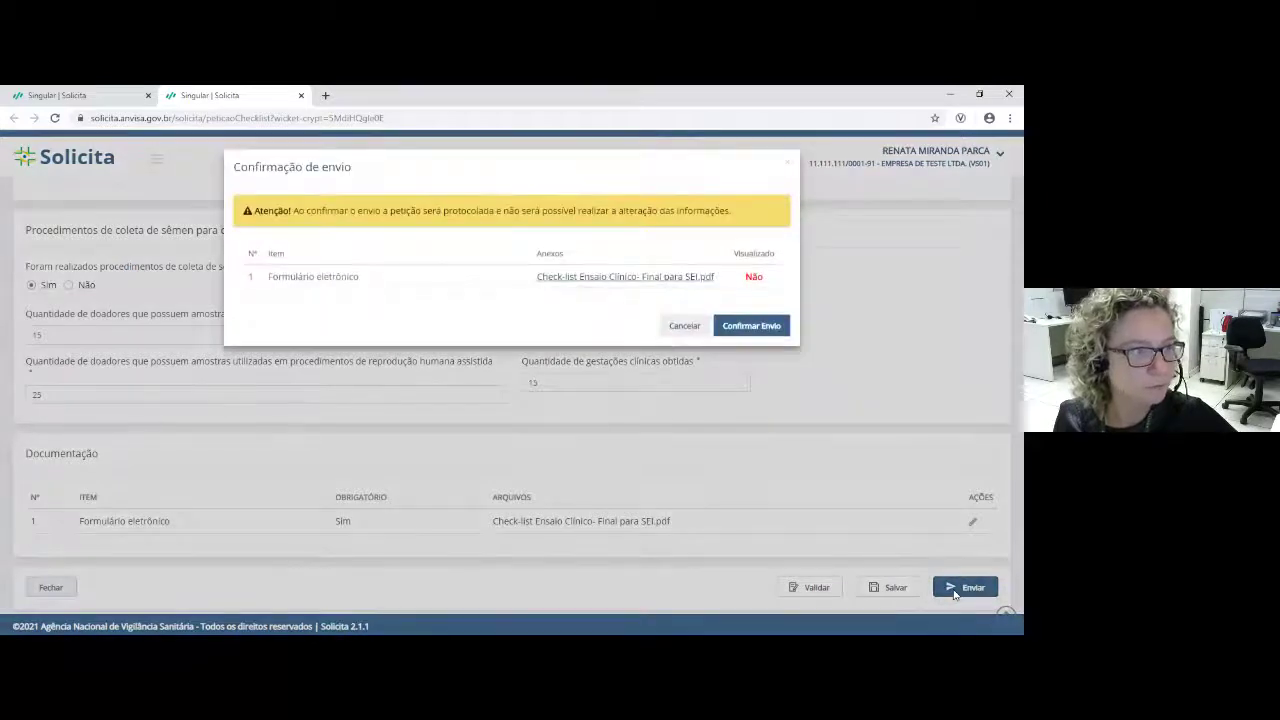
{"action": "left_click", "coordinate": [745, 332]}
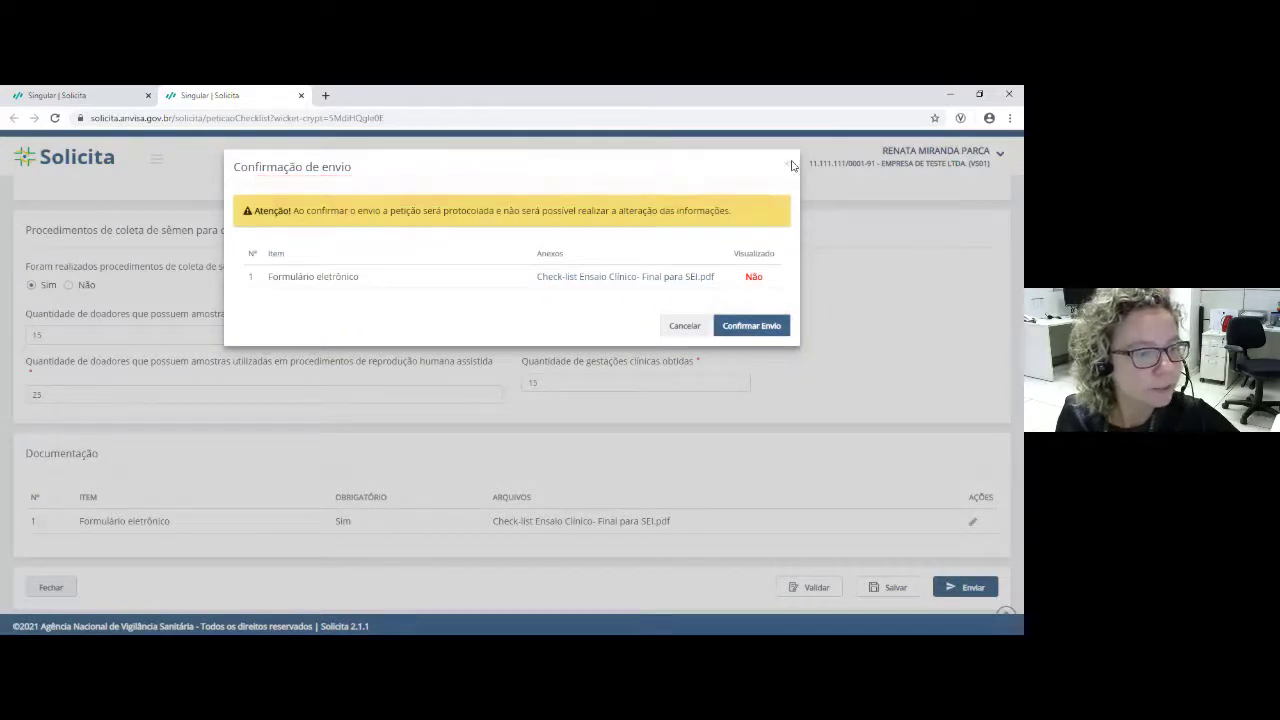
{"action": "left_click", "coordinate": [685, 326]}
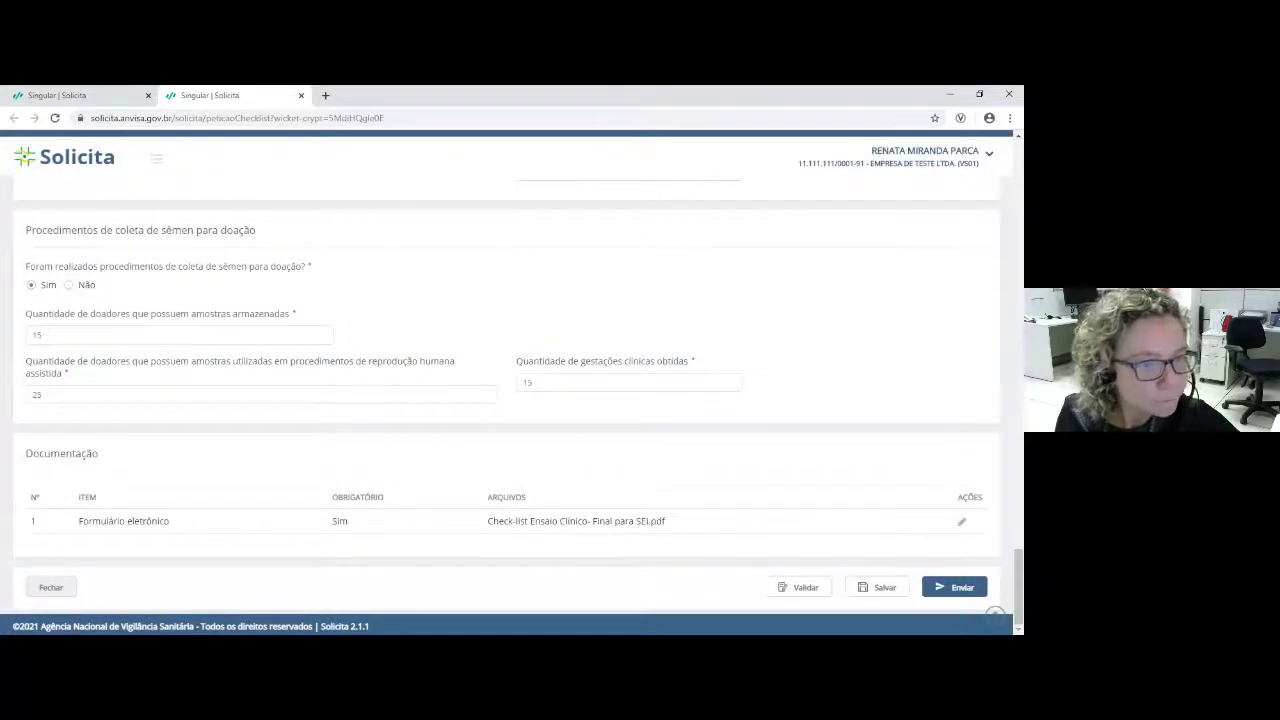
{"action": "left_click", "coordinate": [961, 521]}
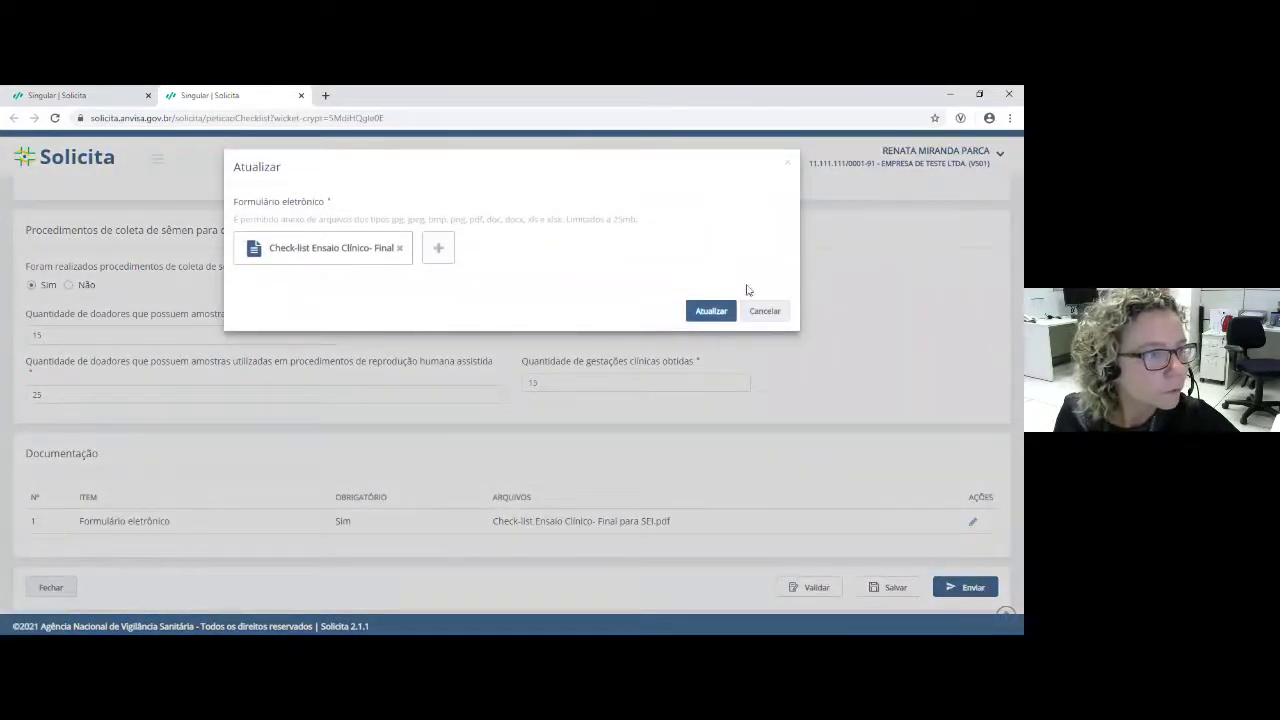
{"action": "left_click", "coordinate": [765, 311]}
Step: Validate the completed petition form and save the petition
{"action": "left_click", "coordinate": [813, 587]}
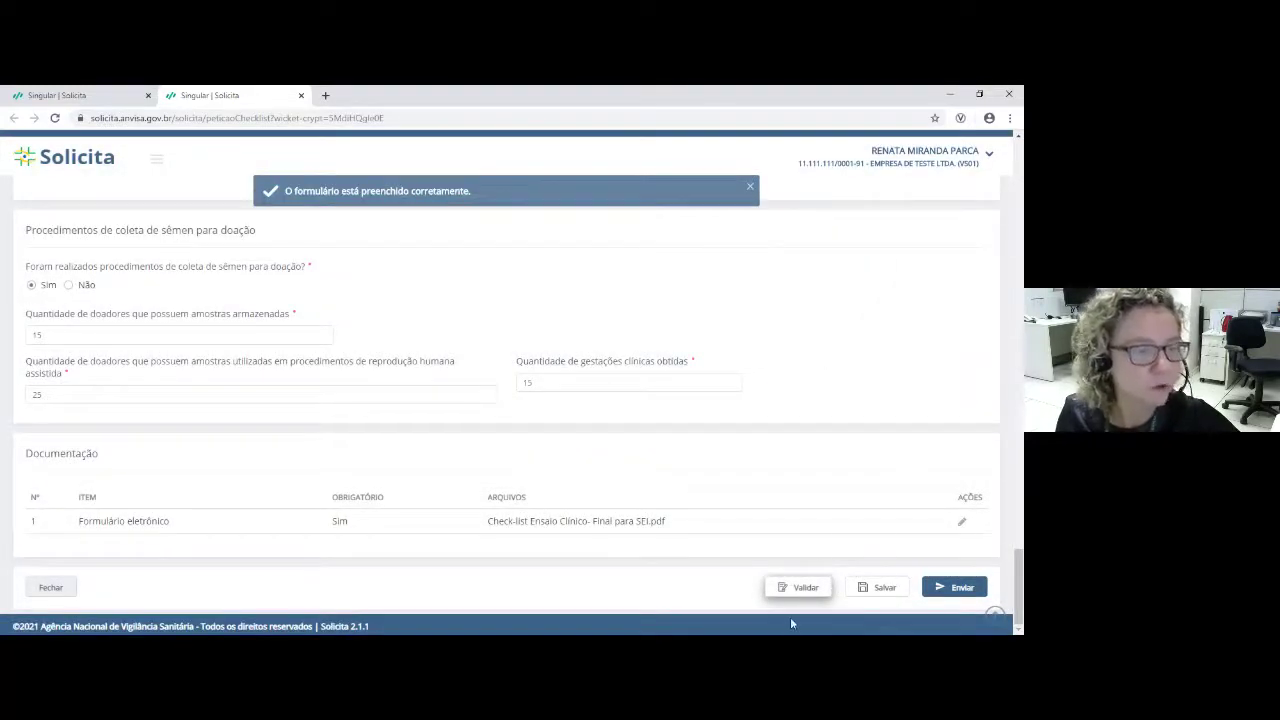
{"action": "left_click", "coordinate": [884, 588]}
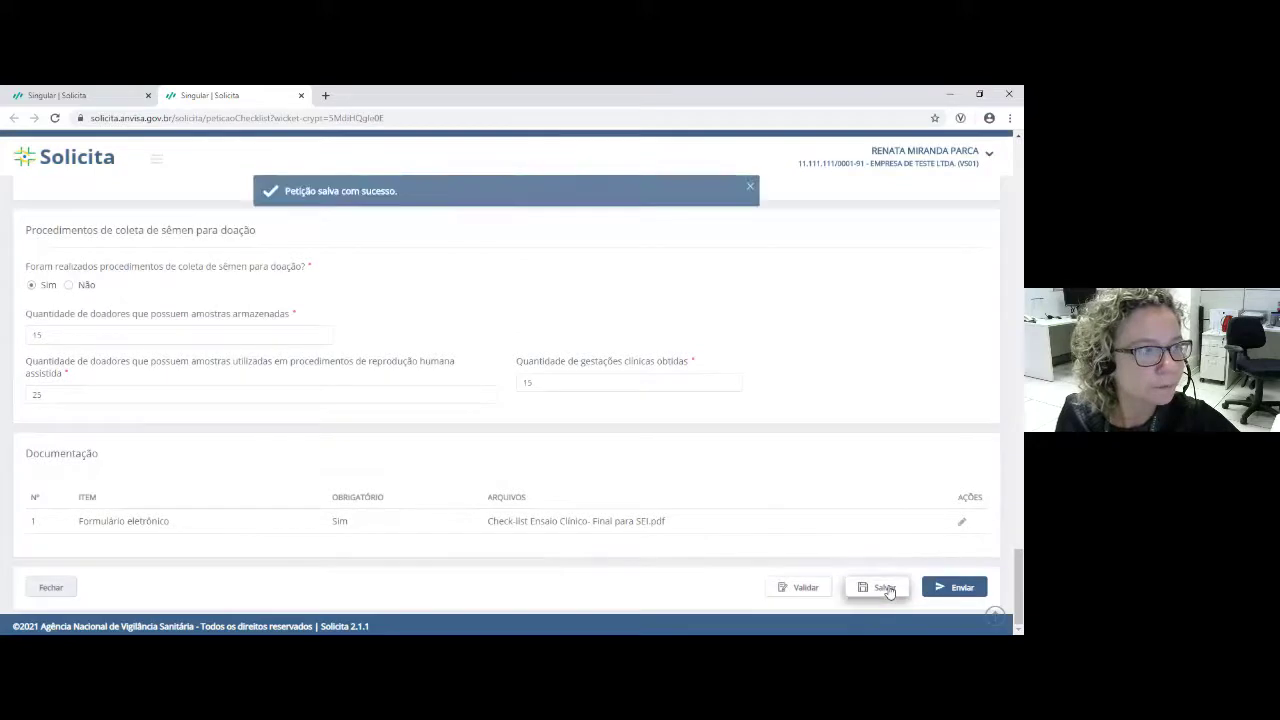
Step: Submit the petition, viewing the attached "Check-list Ensaio Clínico- Final para SEI.pdf" before confirming the submission
{"action": "left_click", "coordinate": [958, 590]}
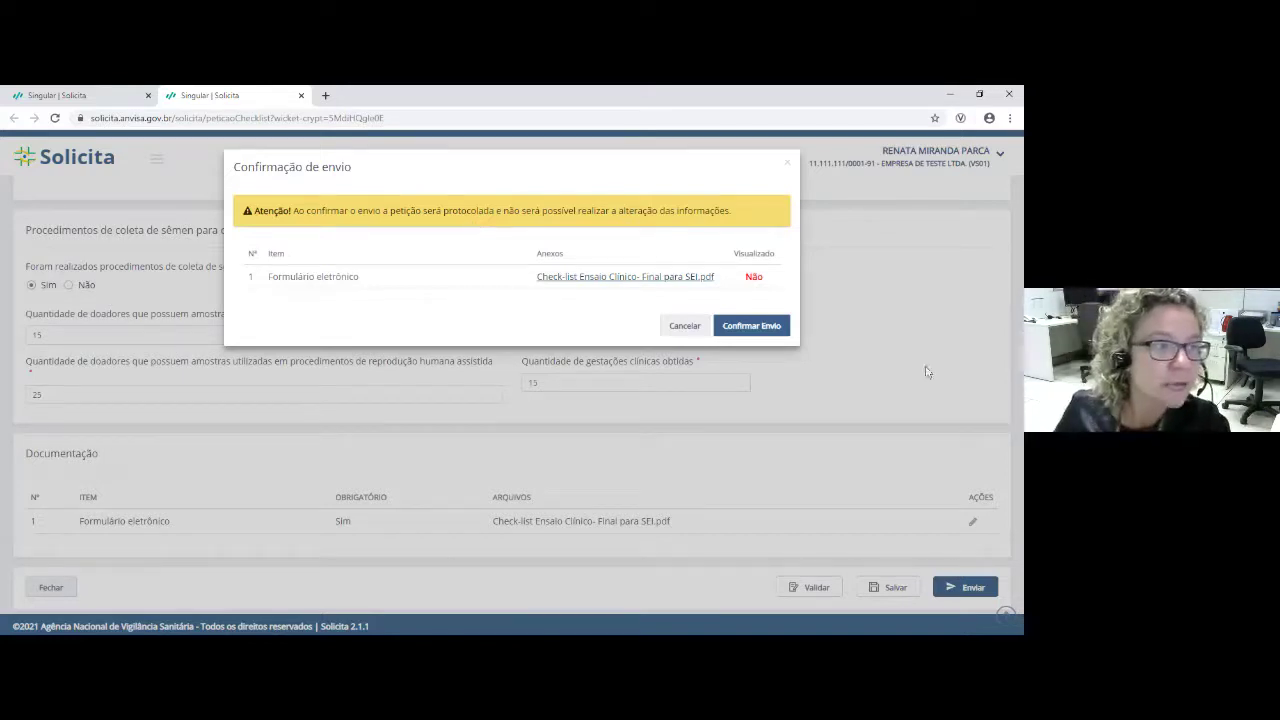
{"action": "left_click", "coordinate": [776, 334]}
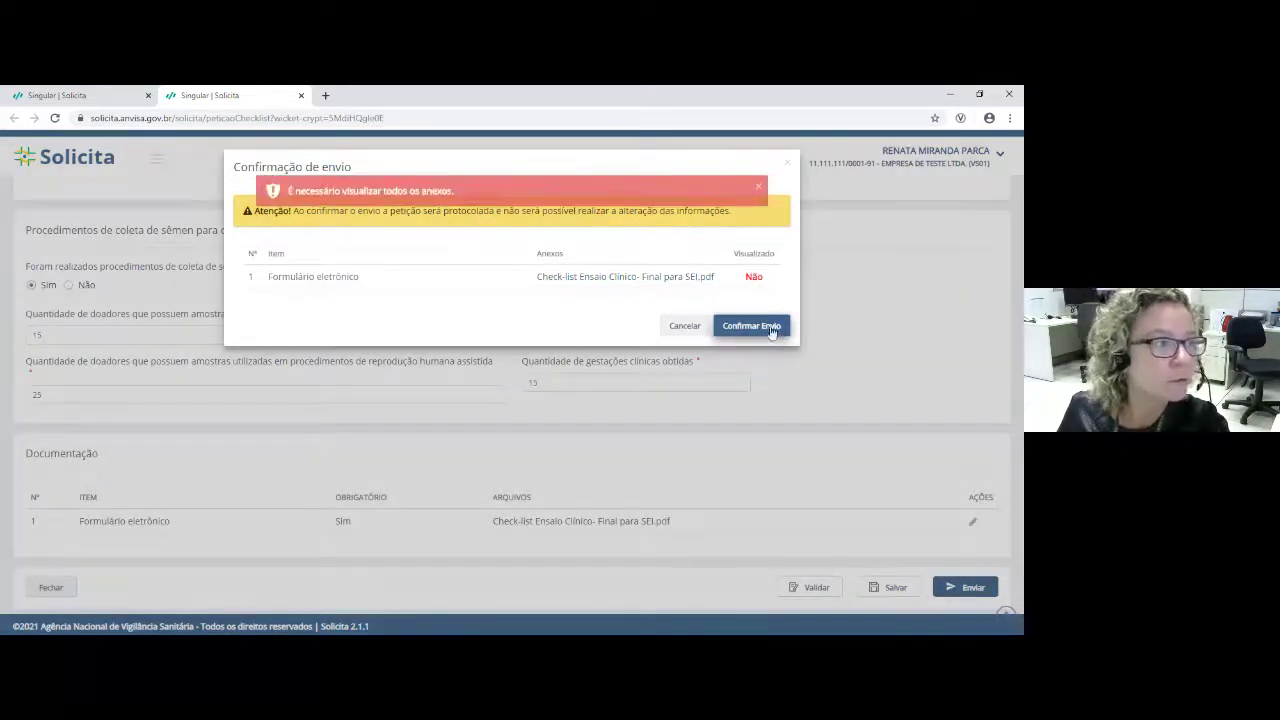
{"action": "left_click", "coordinate": [666, 278]}
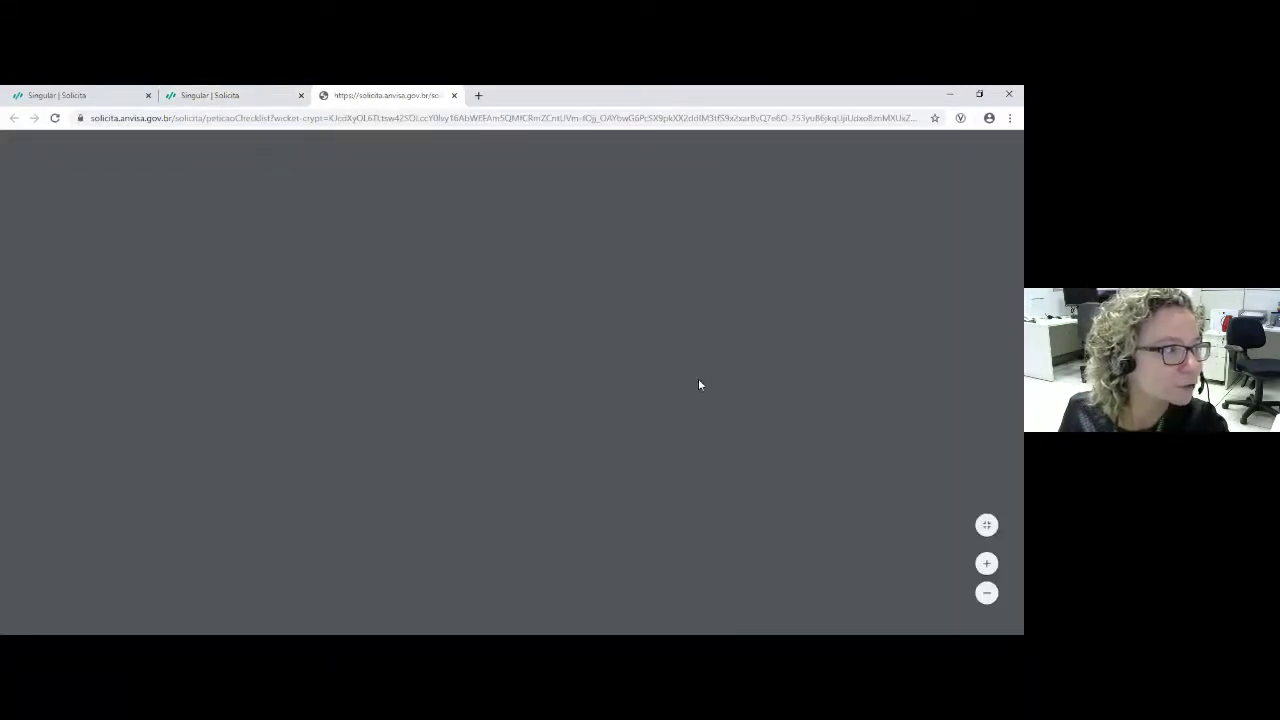
{"action": "scroll", "coordinate": [850, 530], "scroll_direction": "down", "scroll_amount": 15}
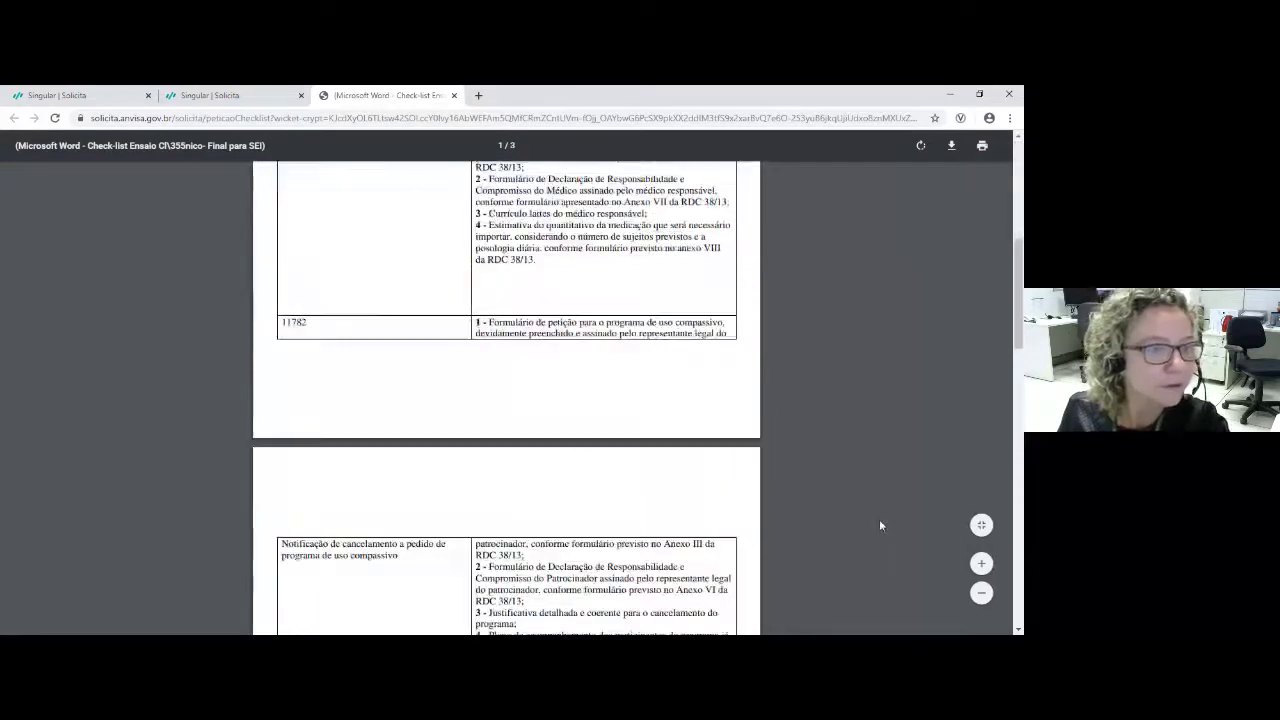
{"action": "left_click", "coordinate": [240, 96]}
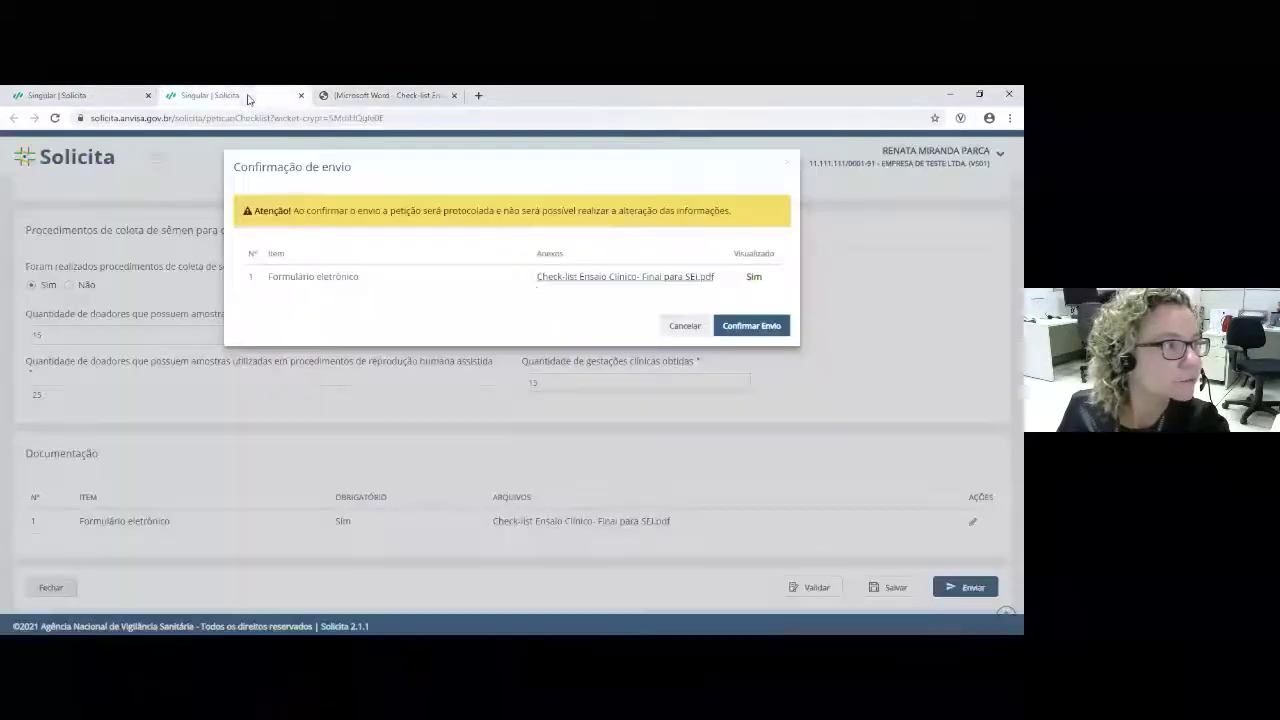
{"action": "left_click", "coordinate": [742, 328]}
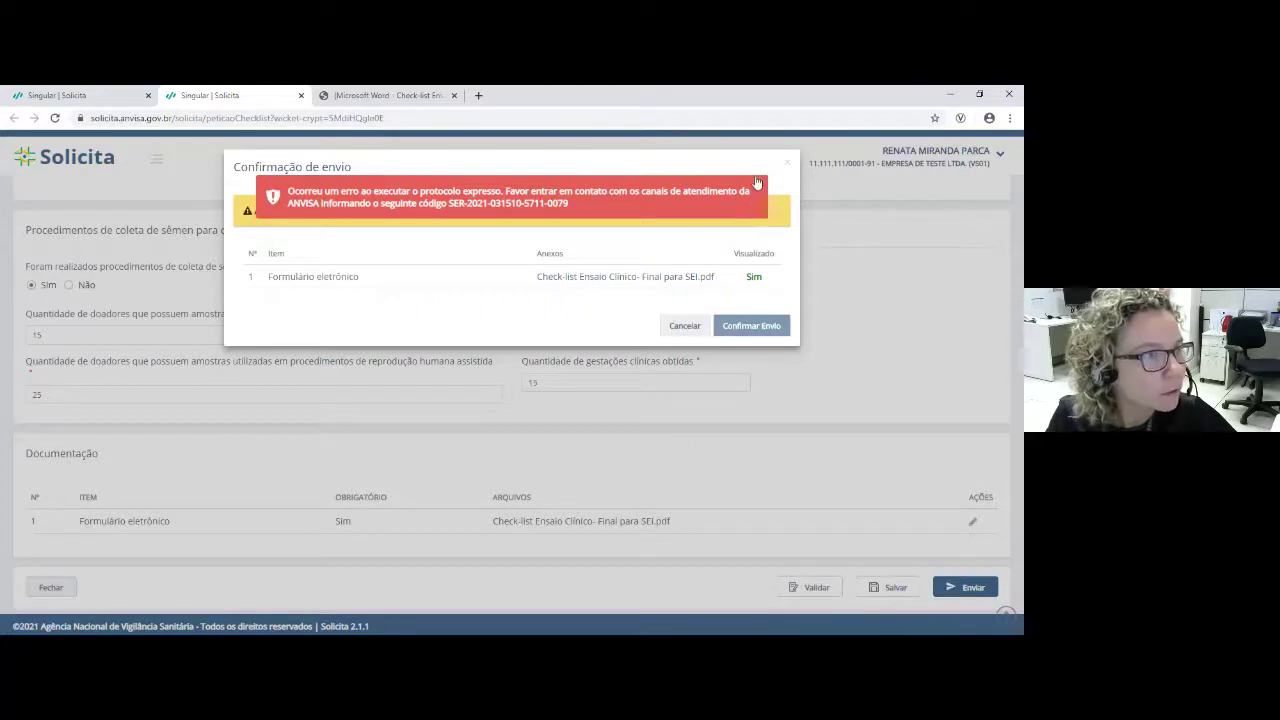
{"action": "left_click", "coordinate": [757, 183]}
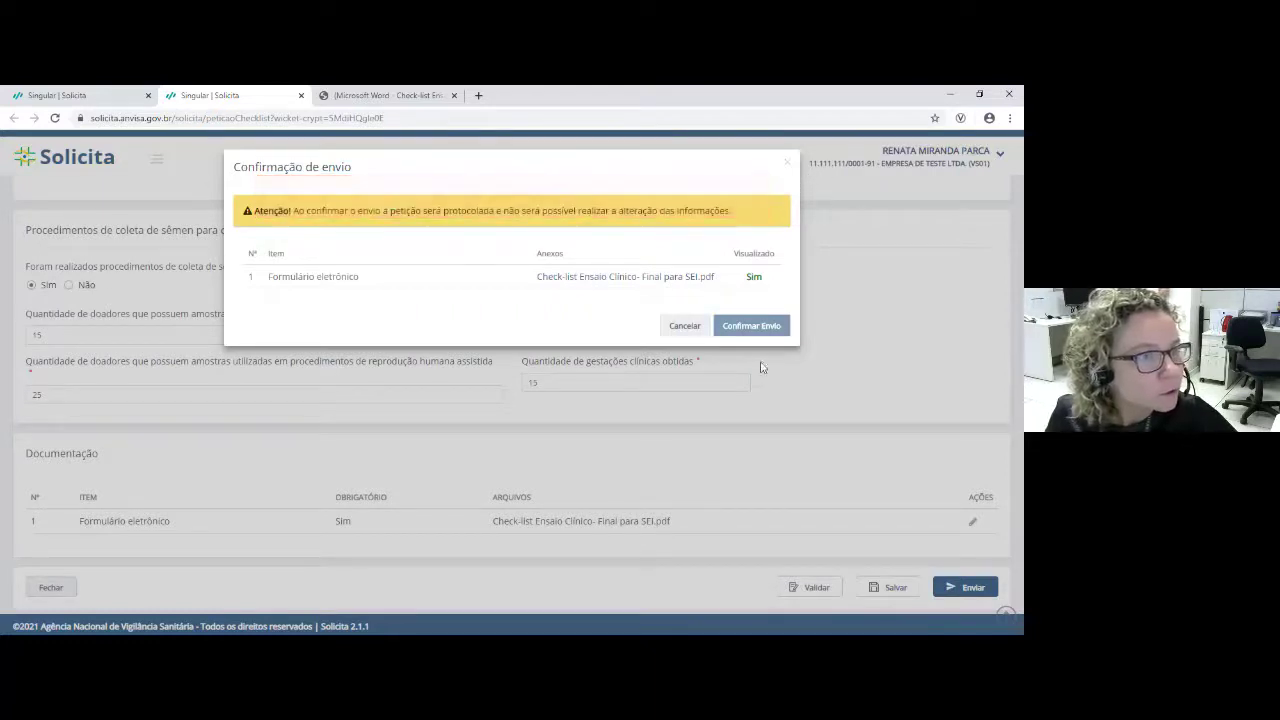
{"action": "left_click", "coordinate": [787, 162]}
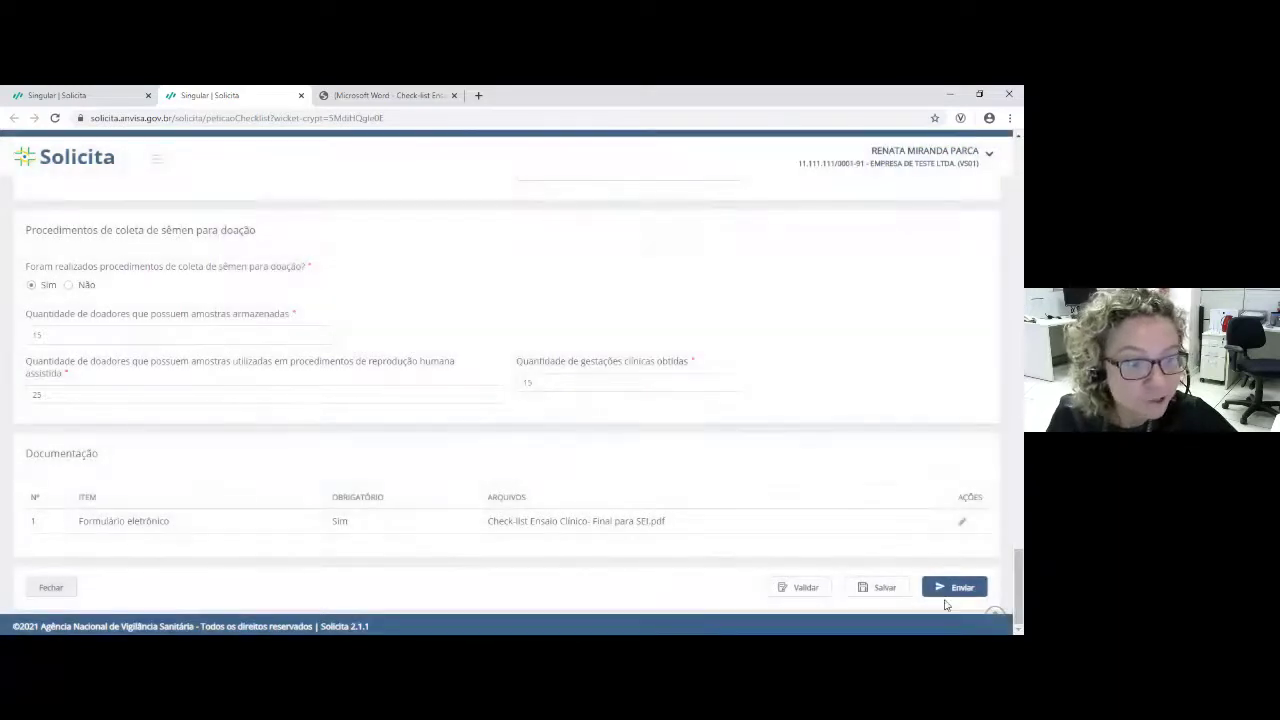
Step: Try to submit the petition again, reopening the attached checklist PDF from the submission confirmation
{"action": "left_click", "coordinate": [957, 588]}
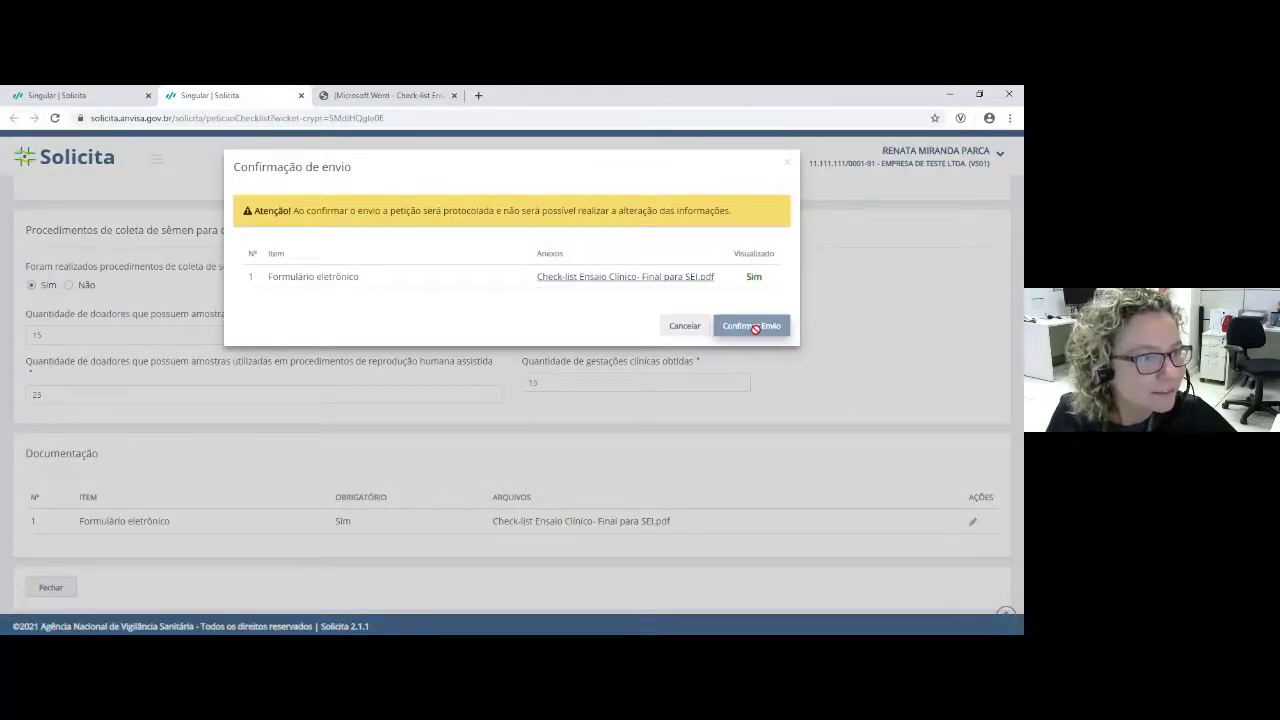
{"action": "left_click", "coordinate": [627, 279]}
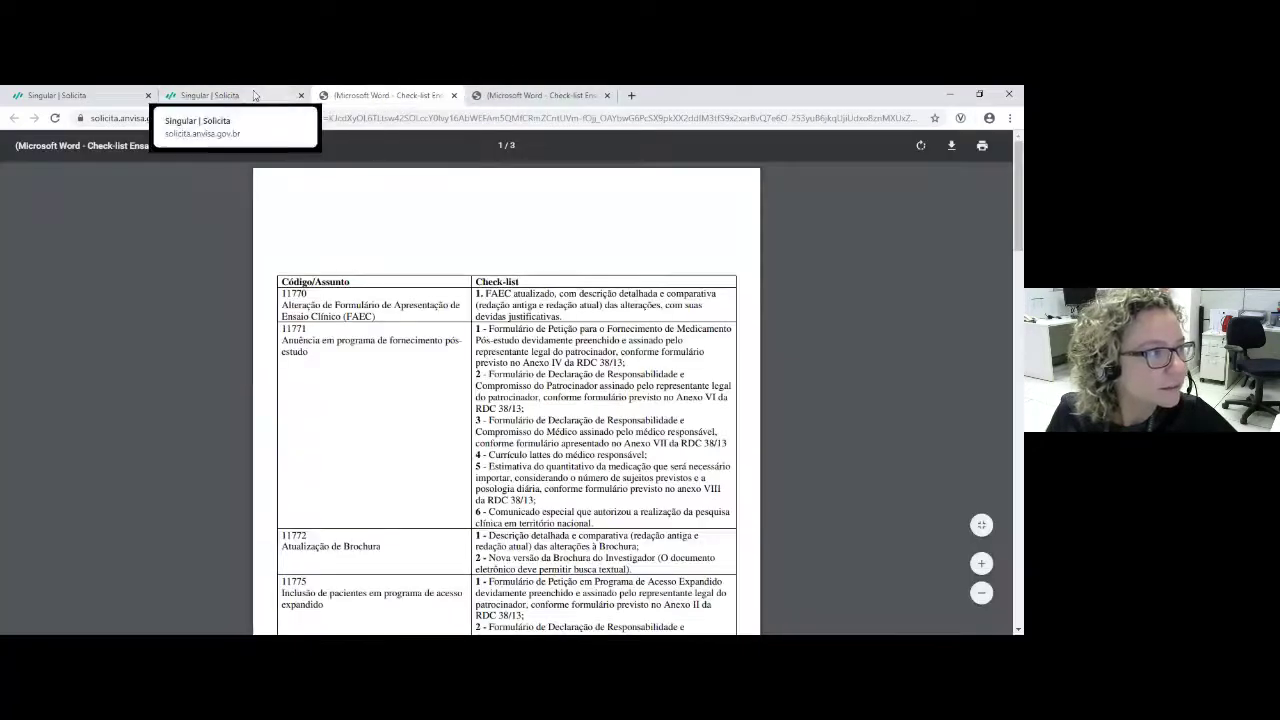
{"action": "left_click", "coordinate": [253, 95]}
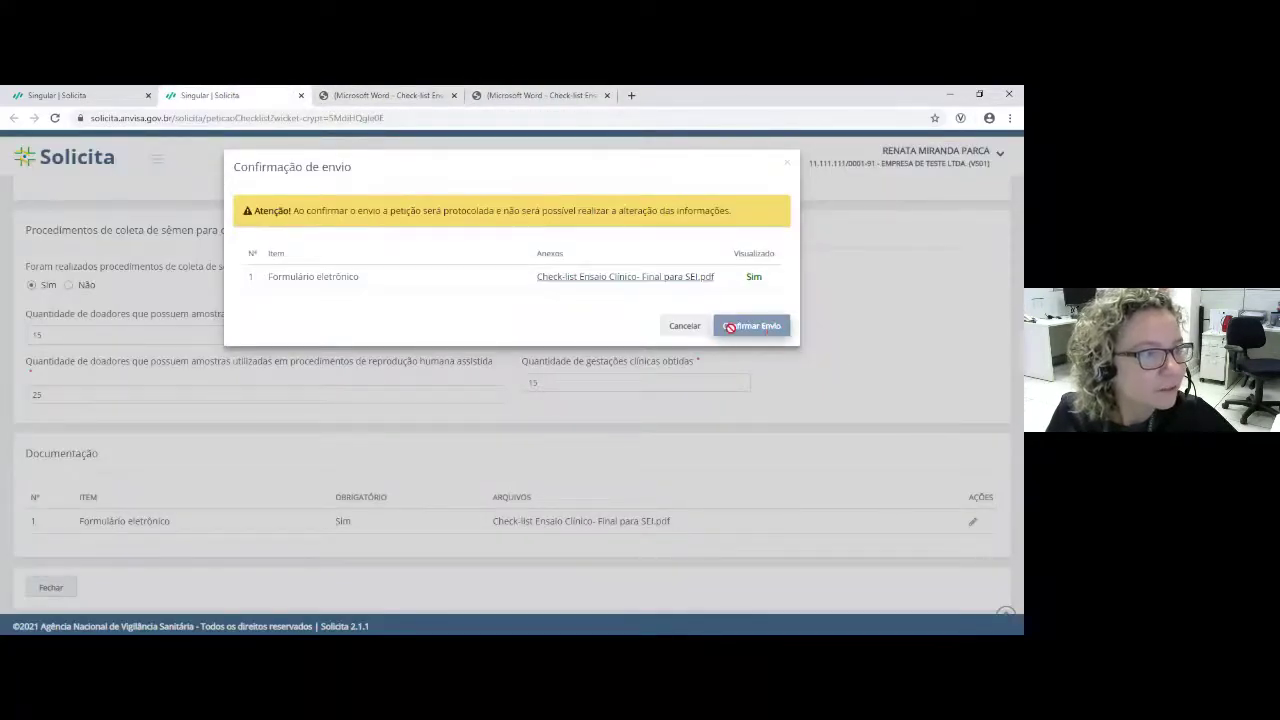
{"action": "left_click", "coordinate": [787, 162]}
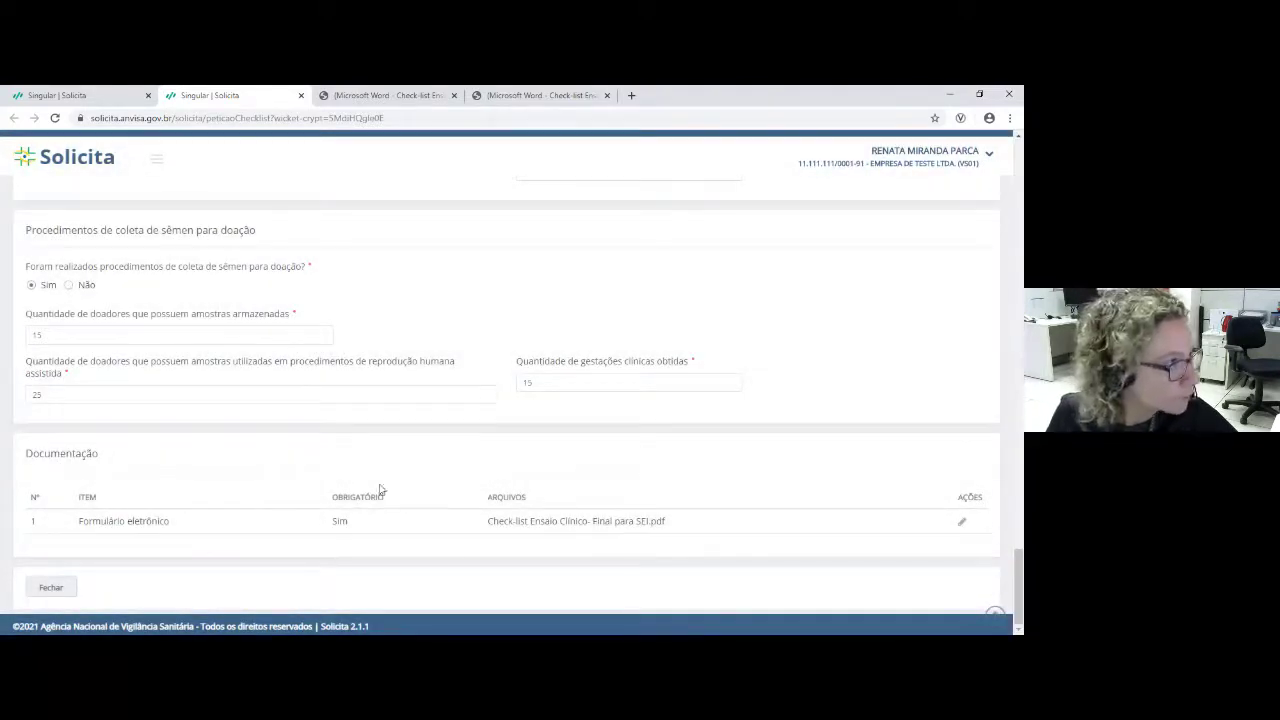
Step: Close the petition and both checklist PDF previews to return to the Rascunho list
{"action": "scroll", "coordinate": [591, 514], "scroll_direction": "up", "scroll_amount": 1}
{"action": "scroll", "coordinate": [591, 517], "scroll_direction": "down", "scroll_amount": 1}
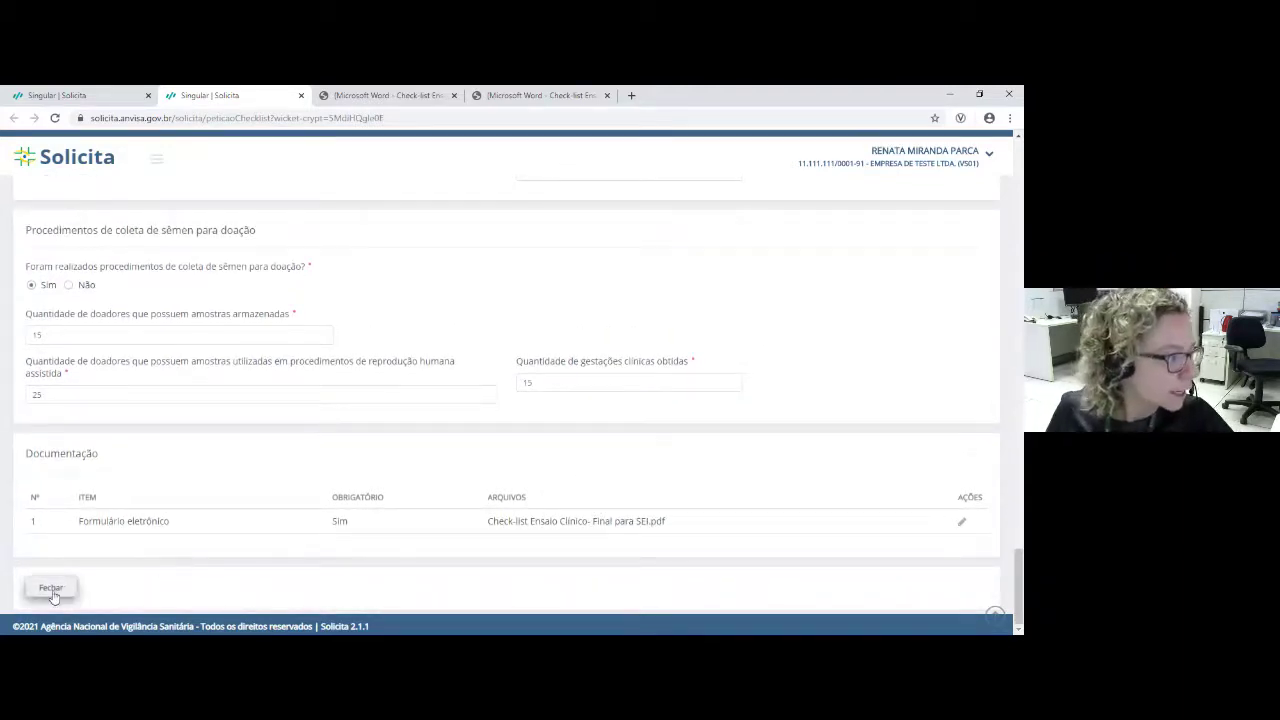
{"action": "left_click", "coordinate": [52, 596]}
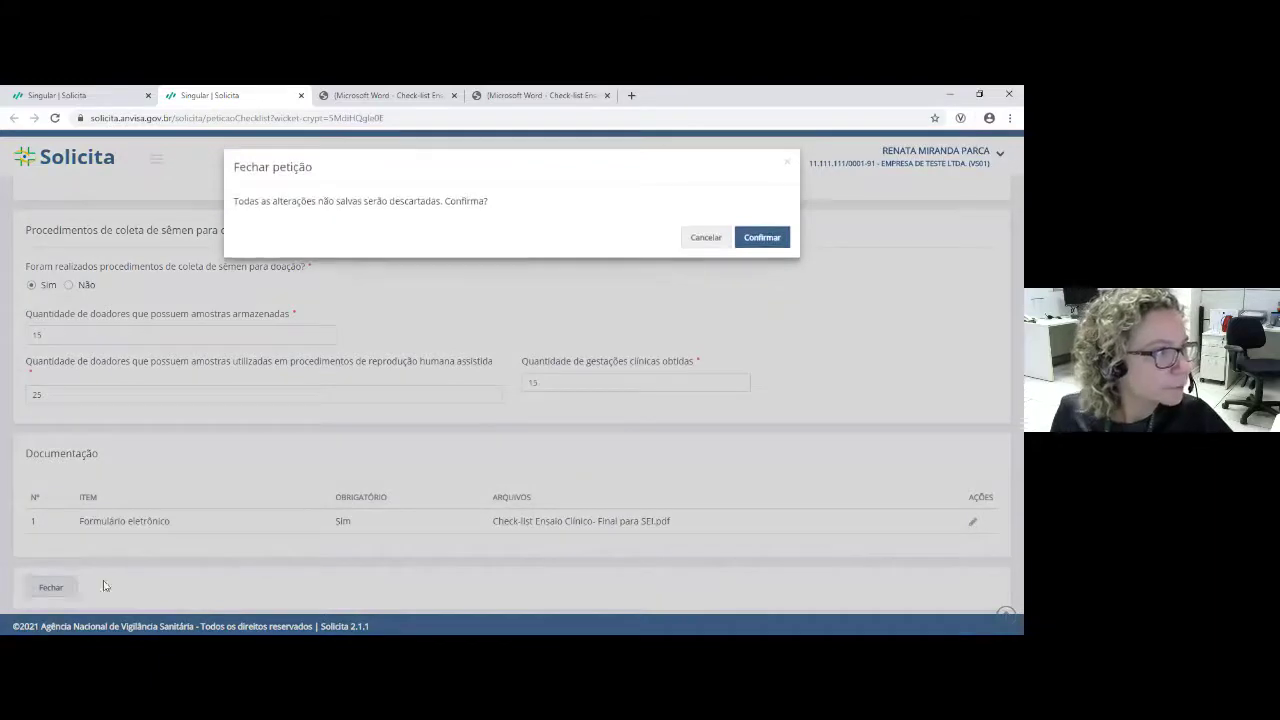
{"action": "left_click", "coordinate": [761, 238]}
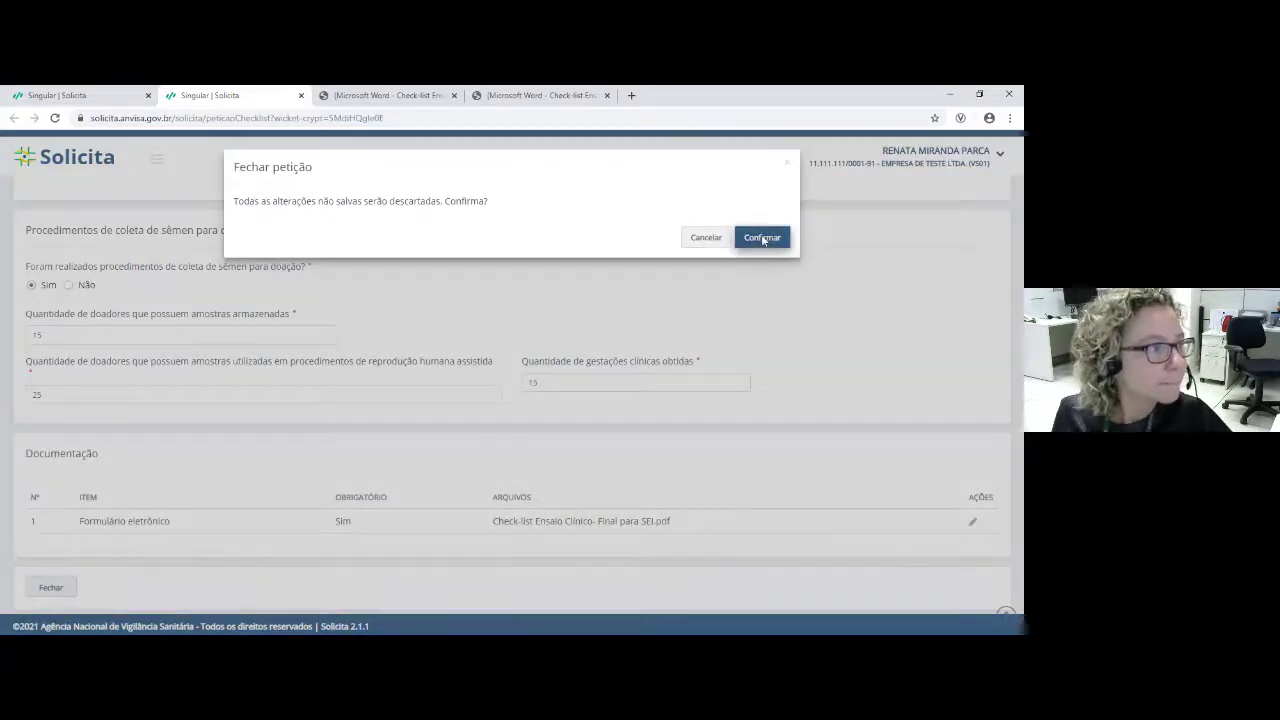
{"action": "left_click", "coordinate": [301, 95]}
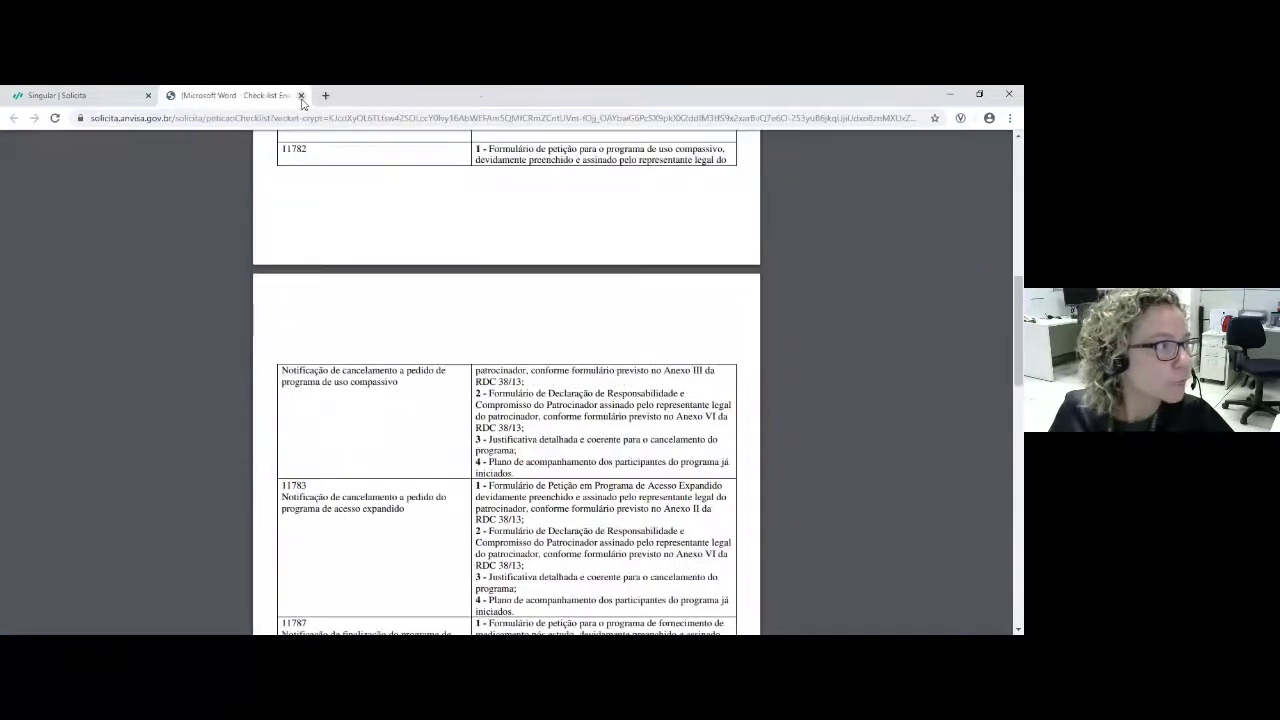
{"action": "left_click", "coordinate": [301, 95]}
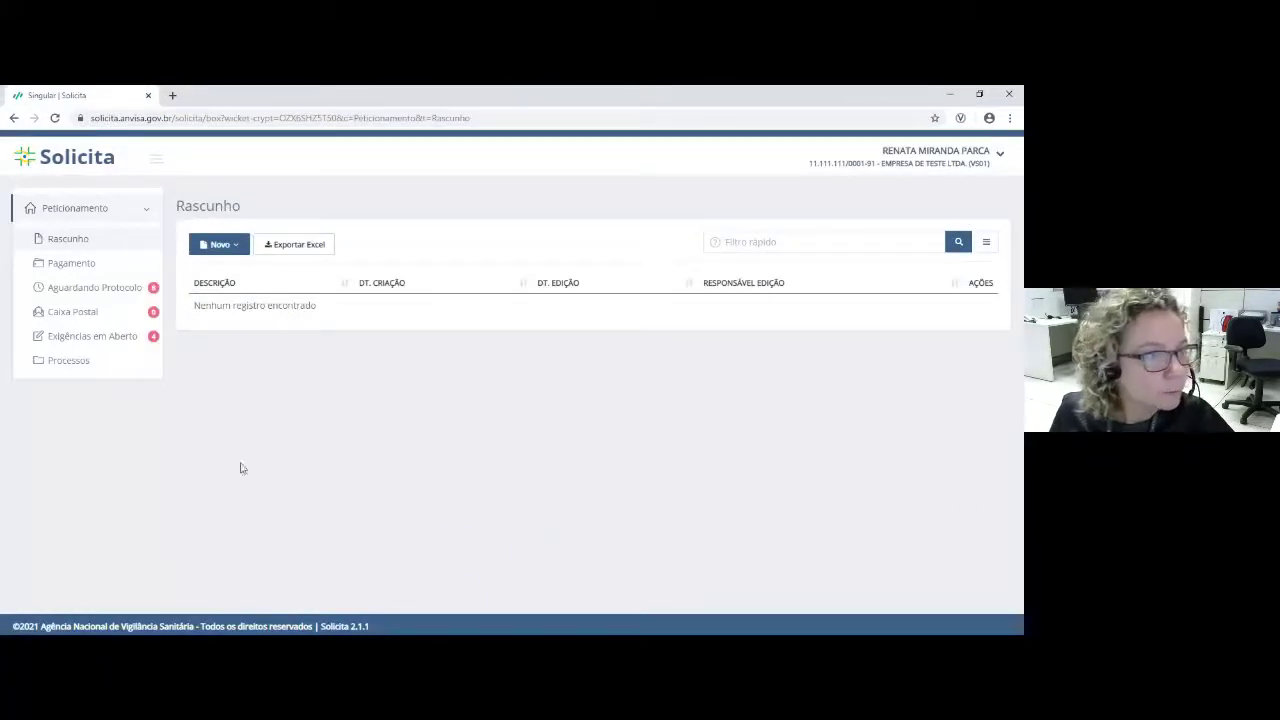
{"action": "left_click", "coordinate": [138, 217]}
{"action": "left_click", "coordinate": [141, 217]}
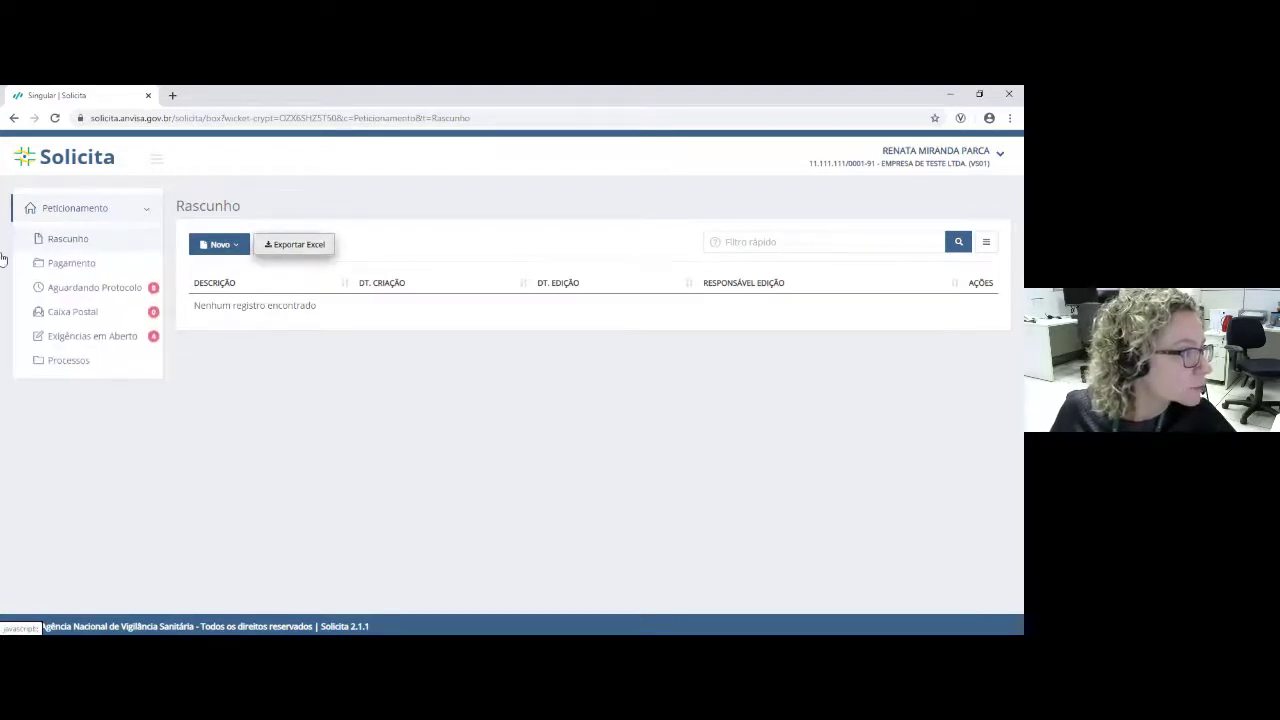